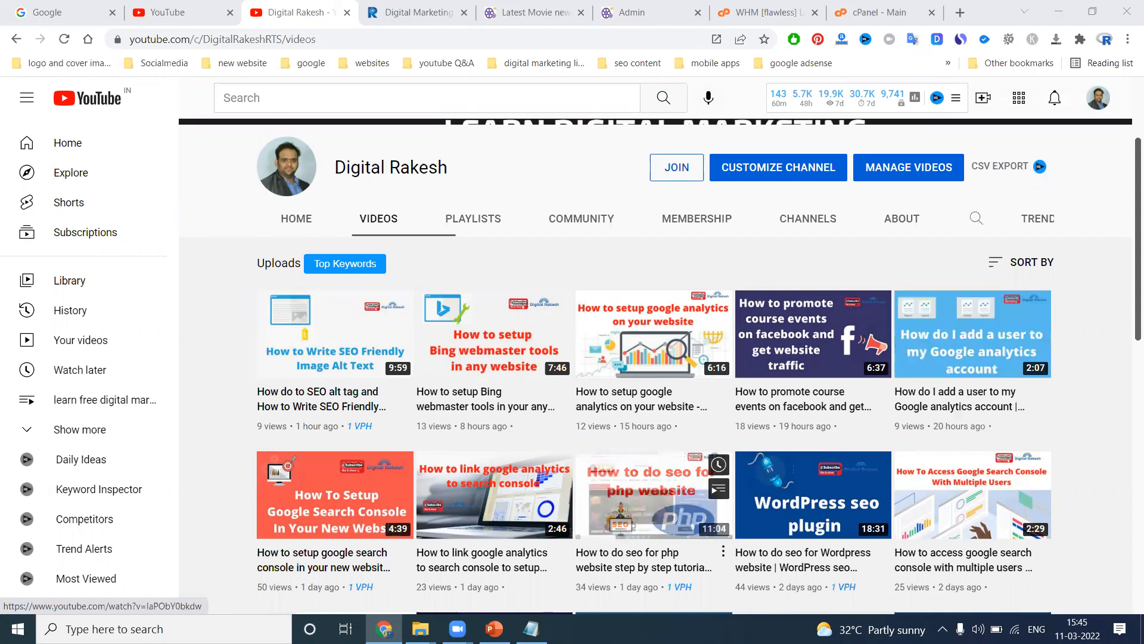
- Switch to PowerPoint and review the Robots.text file slide, highlighting the Allow: directive in the example
{"action": "left_click", "coordinate": [494, 629]}
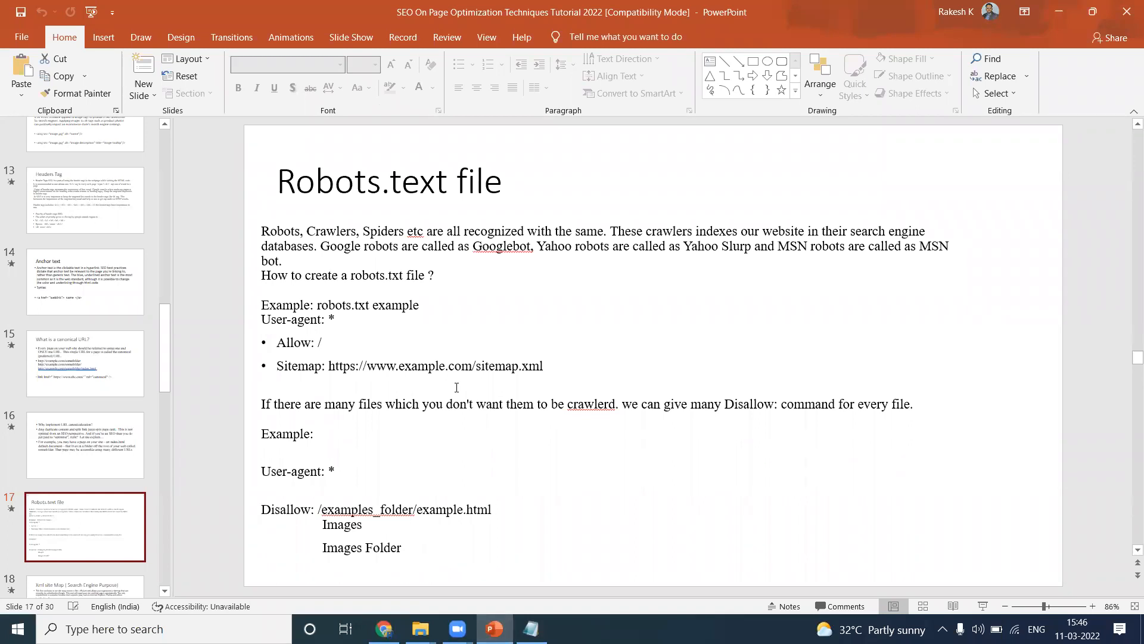
{"action": "left_click", "coordinate": [384, 628]}
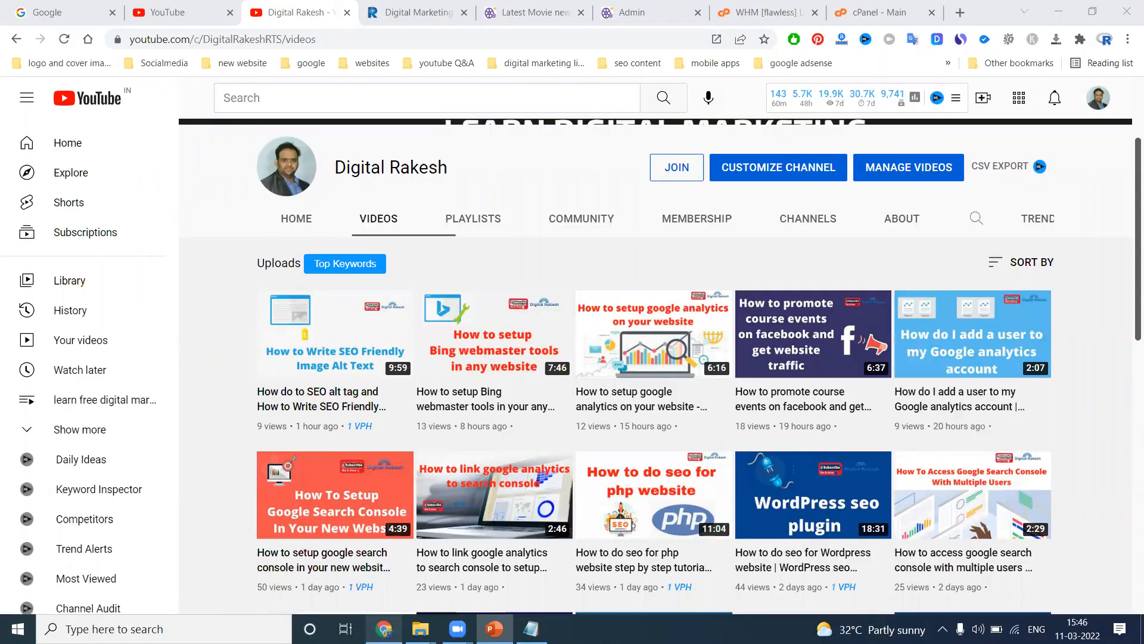
{"action": "scroll", "coordinate": [454, 202], "scroll_direction": "up", "scroll_amount": 3}
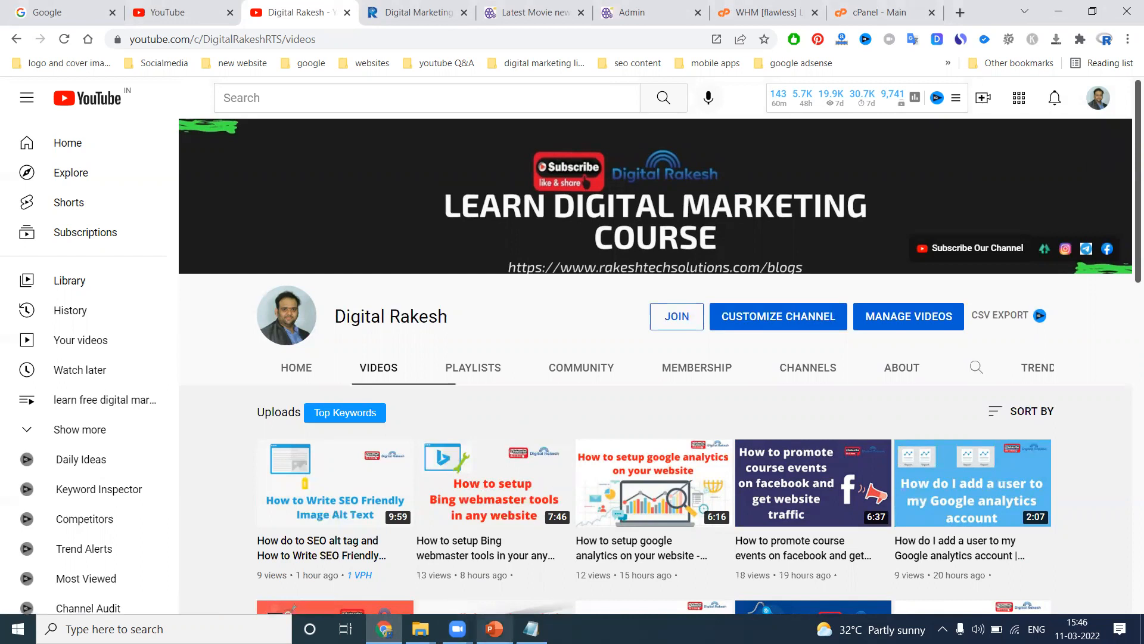
{"action": "left_click", "coordinate": [494, 627]}
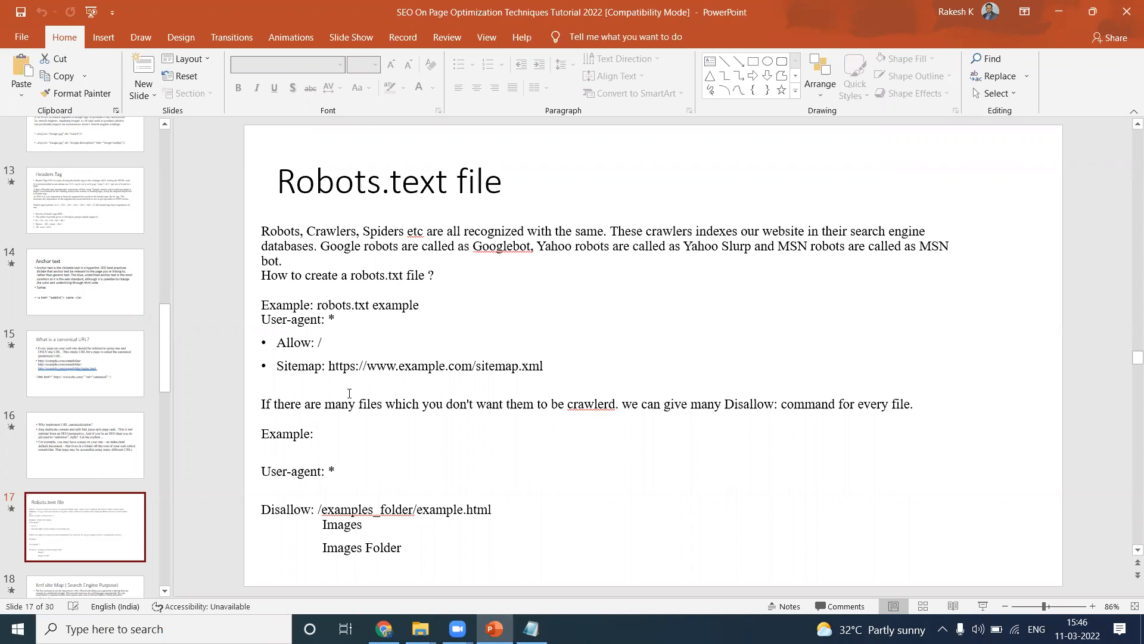
{"action": "scroll", "coordinate": [286, 369], "scroll_direction": "down", "scroll_amount": 2}
{"action": "scroll", "coordinate": [286, 369], "scroll_direction": "up", "scroll_amount": 1}
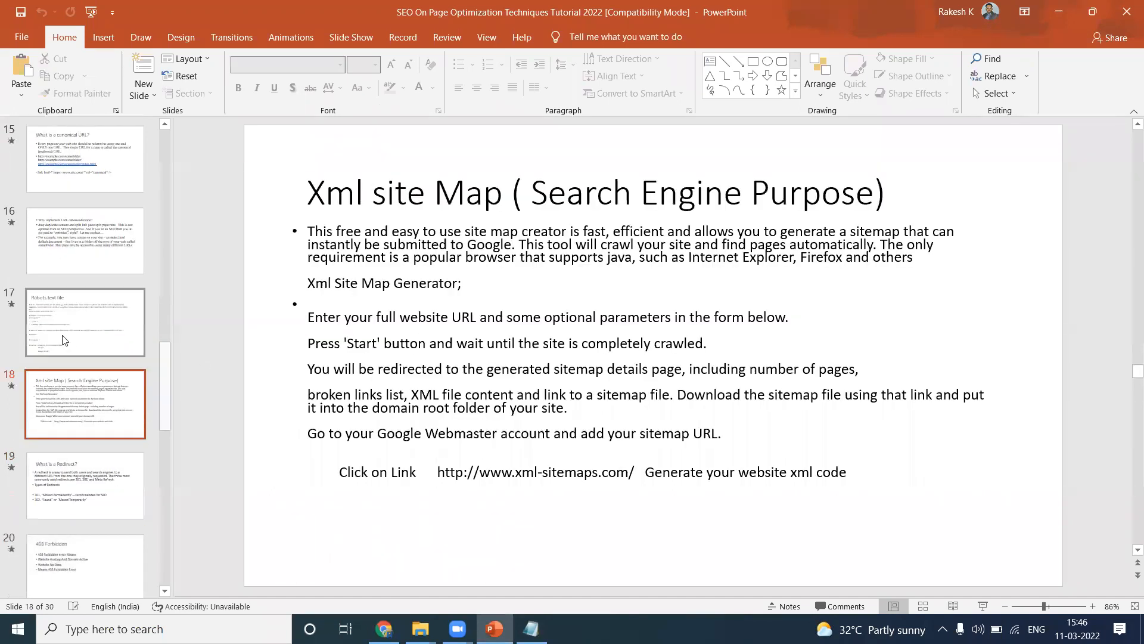
{"action": "left_click", "coordinate": [63, 337]}
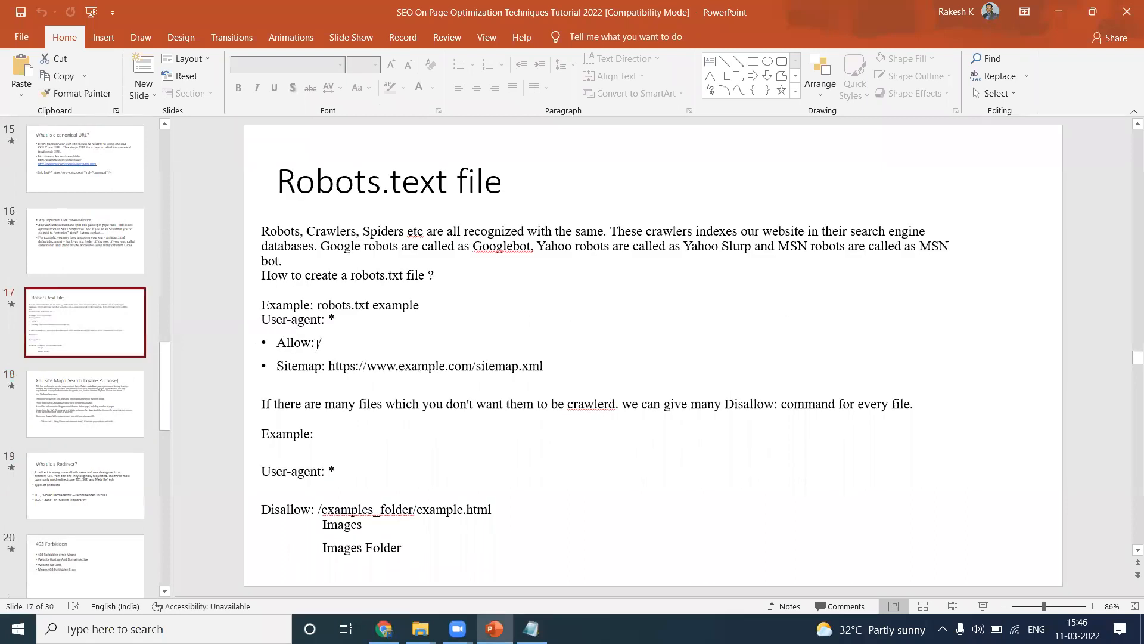
{"action": "left_click_drag", "start_coordinate": [279, 342], "coordinate": [314, 342]}
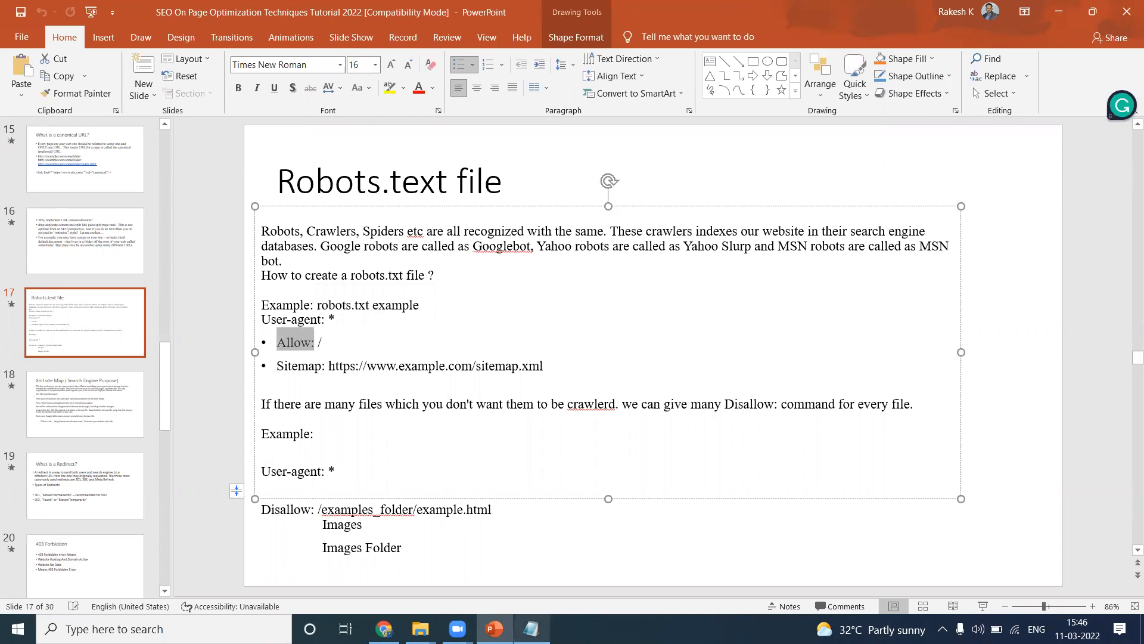
{"action": "left_click", "coordinate": [531, 628]}
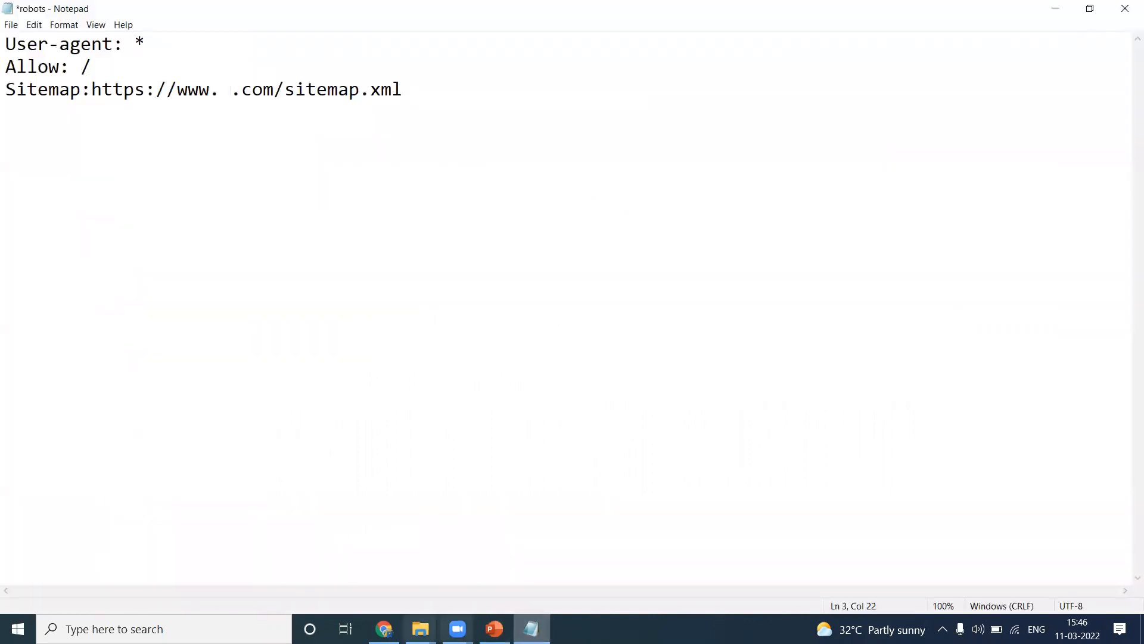
{"action": "left_click", "coordinate": [384, 629]}
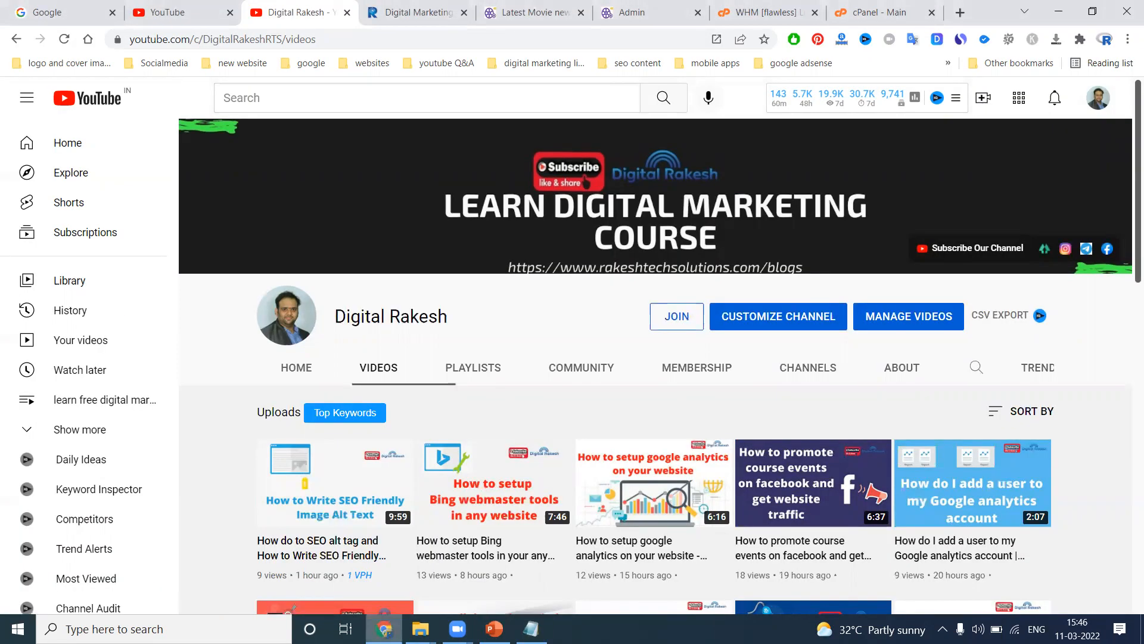
{"action": "left_click", "coordinate": [544, 14]}
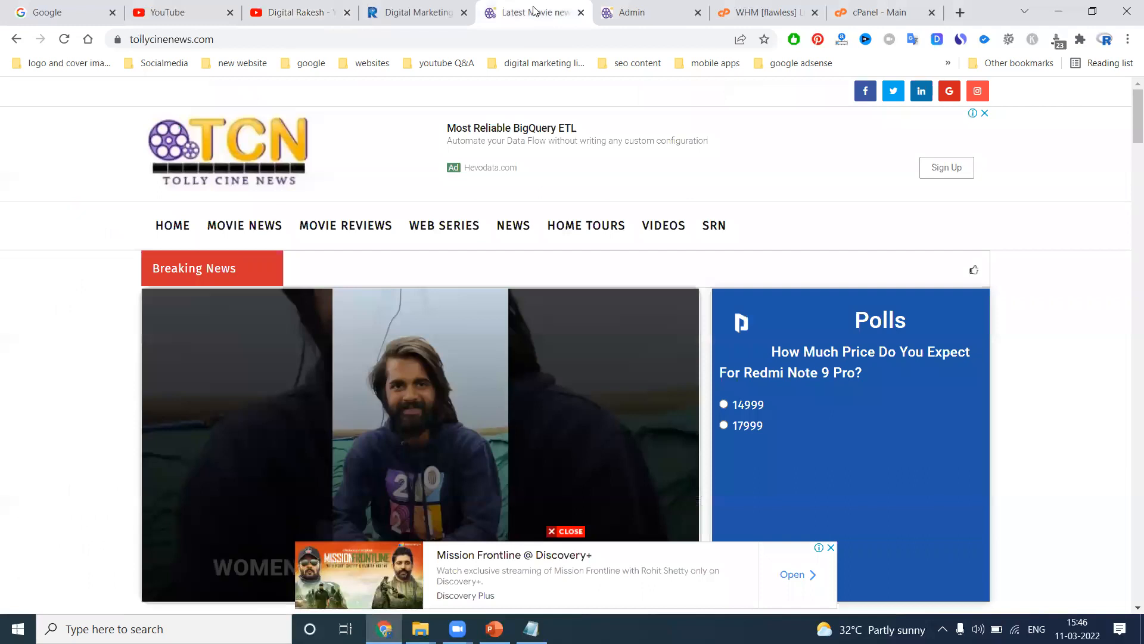
{"action": "left_click", "coordinate": [317, 42]}
{"action": "left_click", "coordinate": [317, 41]}
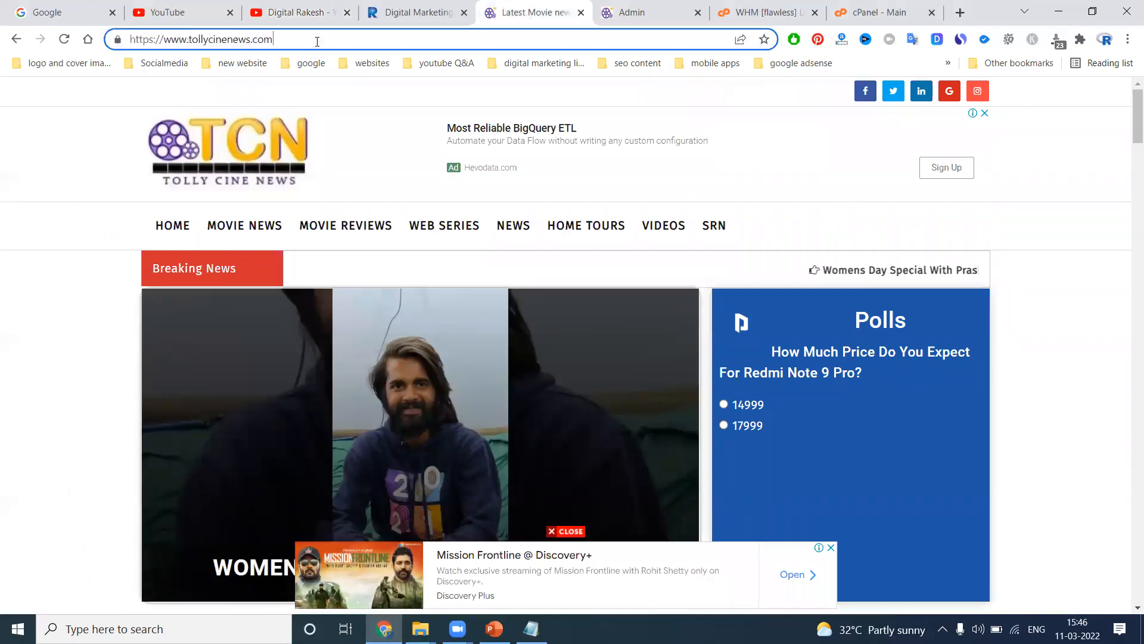
{"action": "key", "text": "ctrl+a"}
{"action": "key", "text": "ctrl+c"}
{"action": "key", "text": "alt+Tab"}
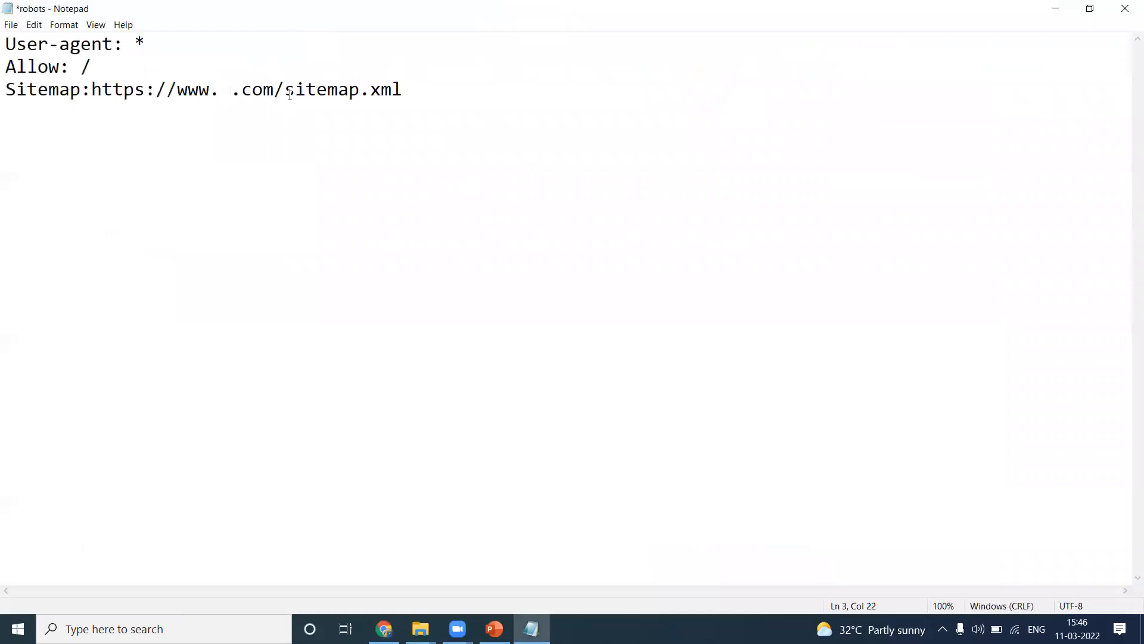
{"action": "left_click_drag", "start_coordinate": [285, 90], "coordinate": [95, 93]}
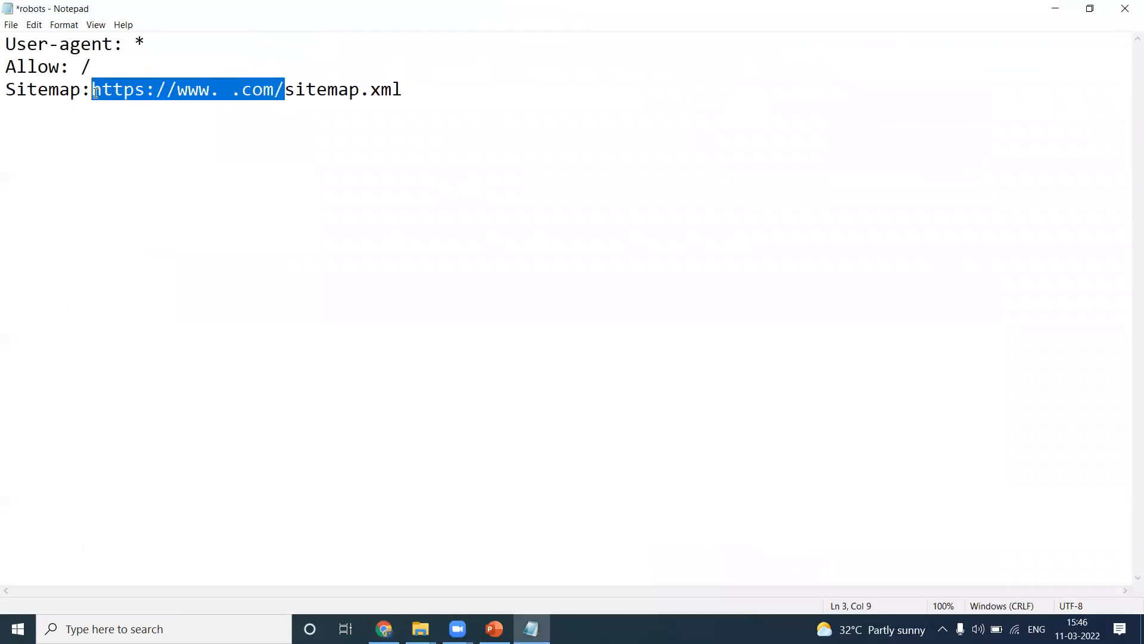
{"action": "key", "text": "ctrl+v"}
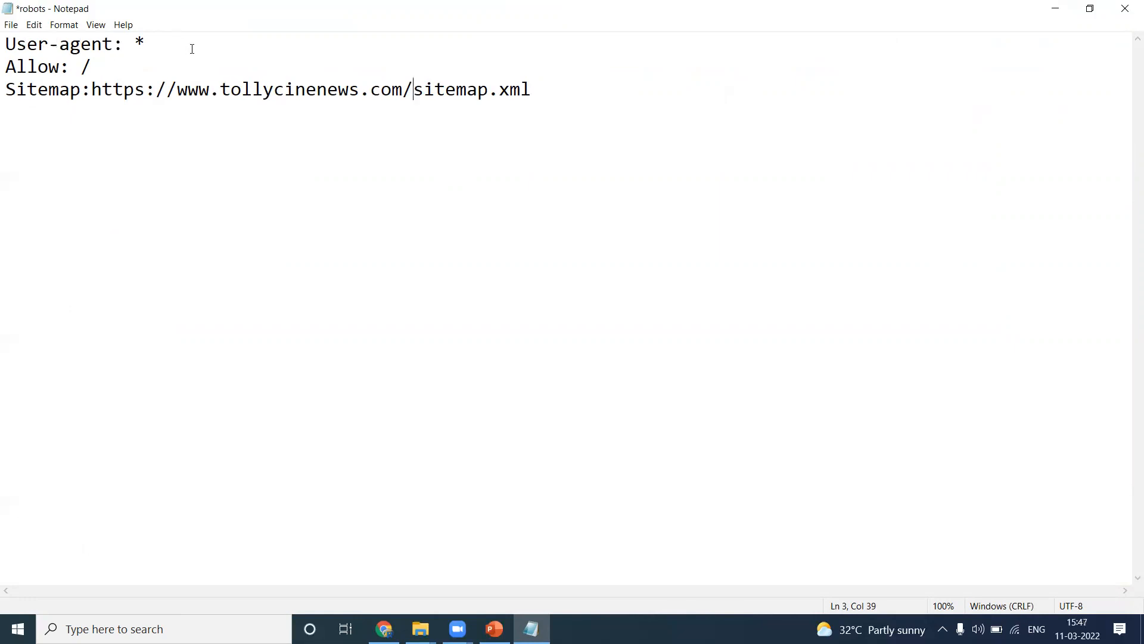
{"action": "key", "text": "alt+Tab"}
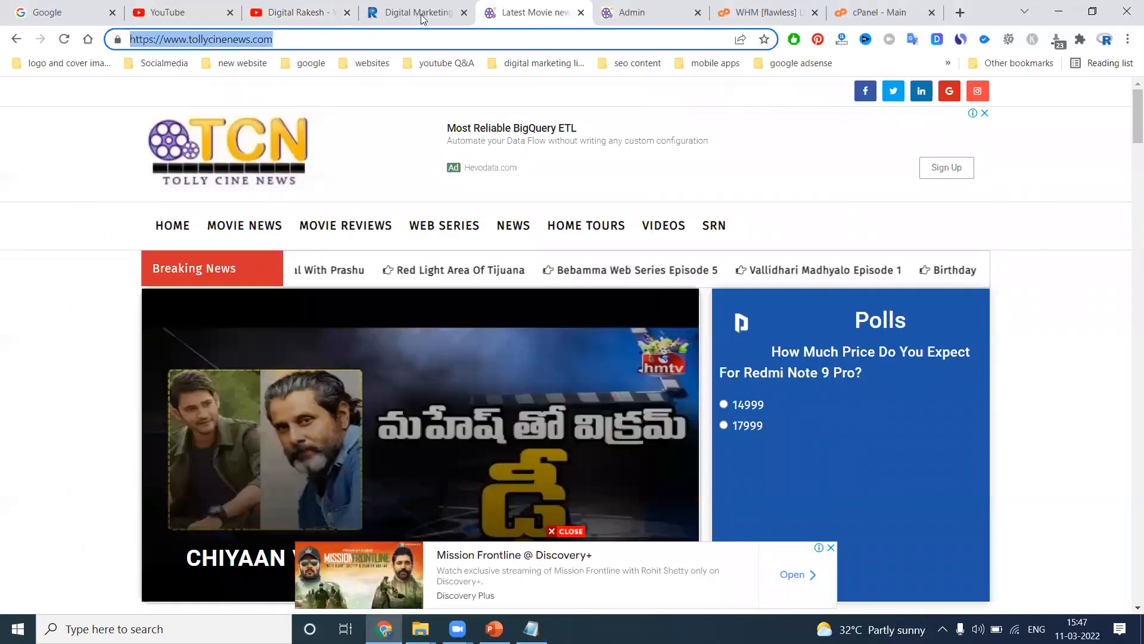
{"action": "left_click", "coordinate": [296, 14]}
{"action": "left_click", "coordinate": [510, 14]}
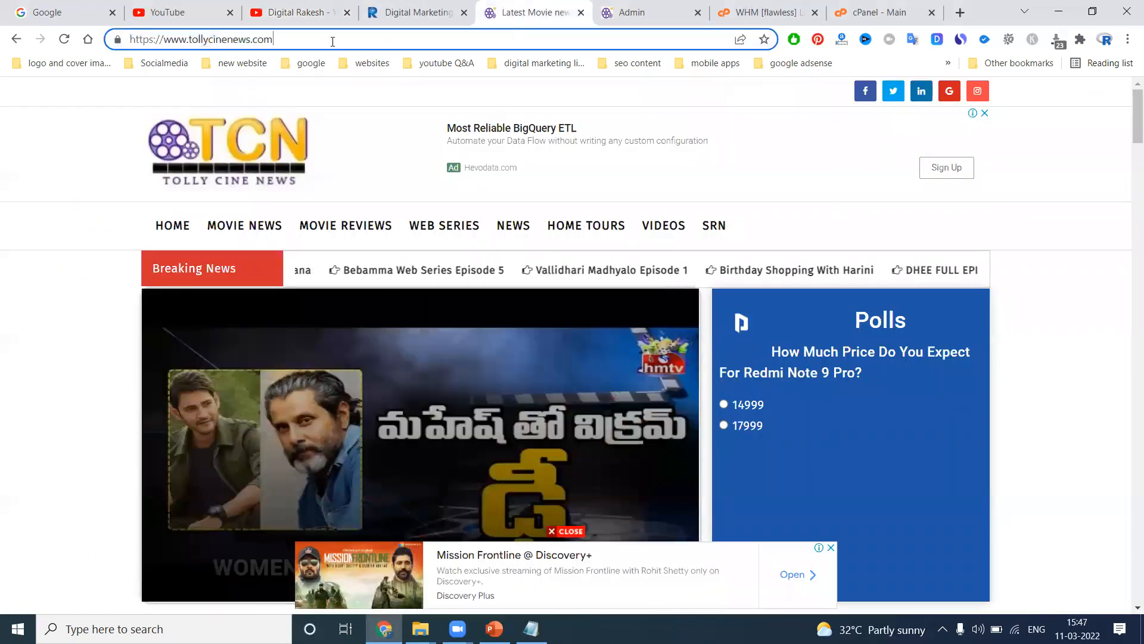
{"action": "left_click", "coordinate": [350, 38]}
{"action": "type", "text": "/sit"}
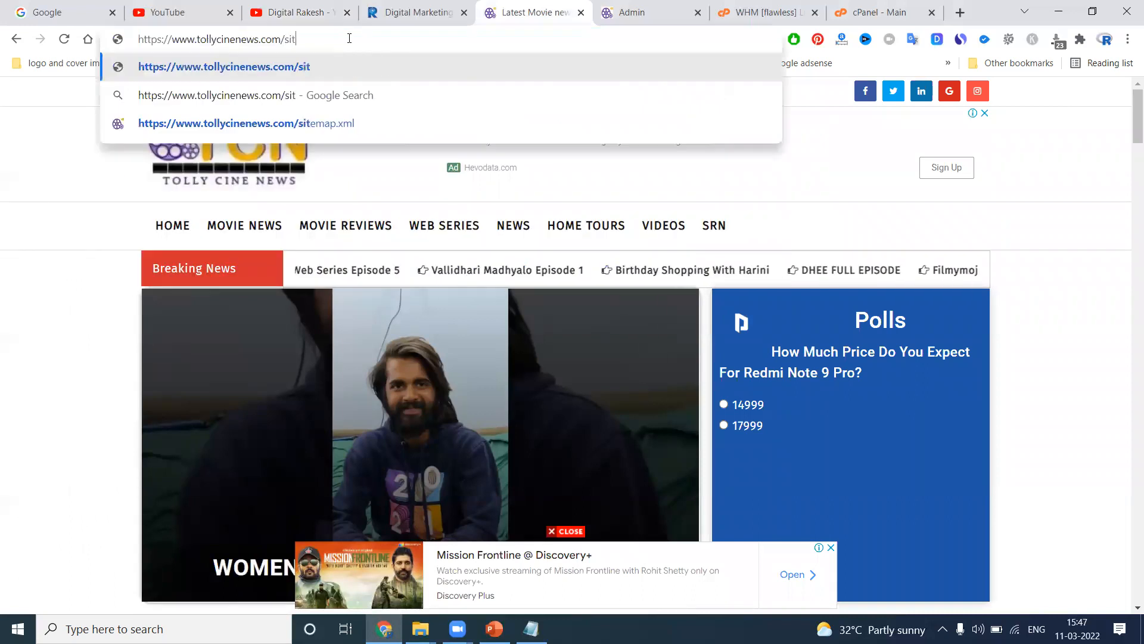
{"action": "type", "text": "emap.xml"}
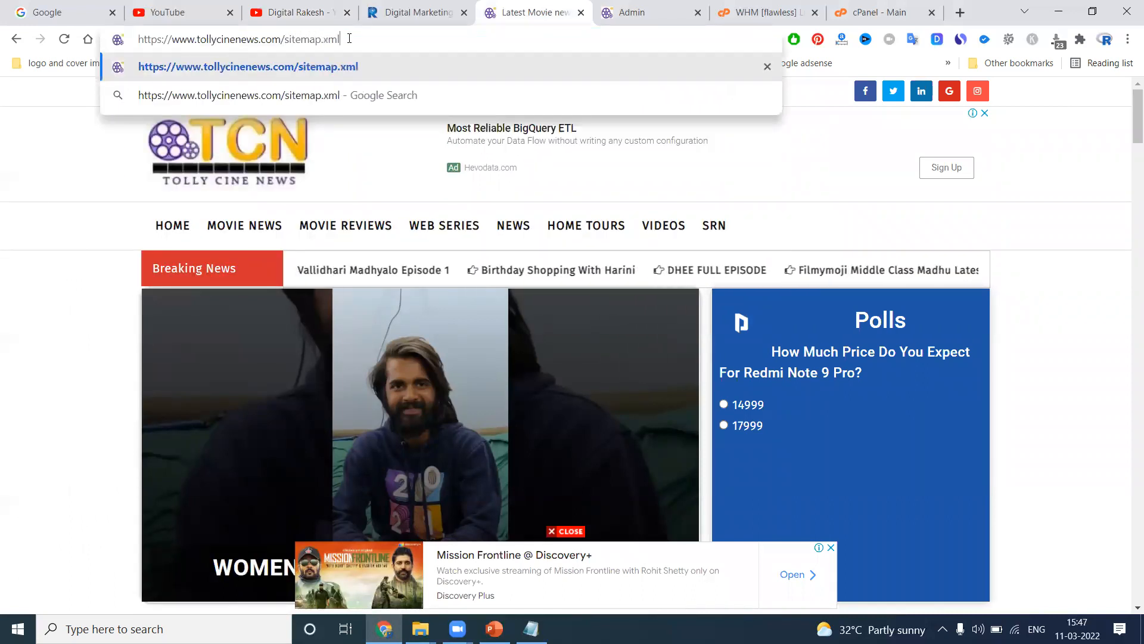
{"action": "key", "text": "Return"}
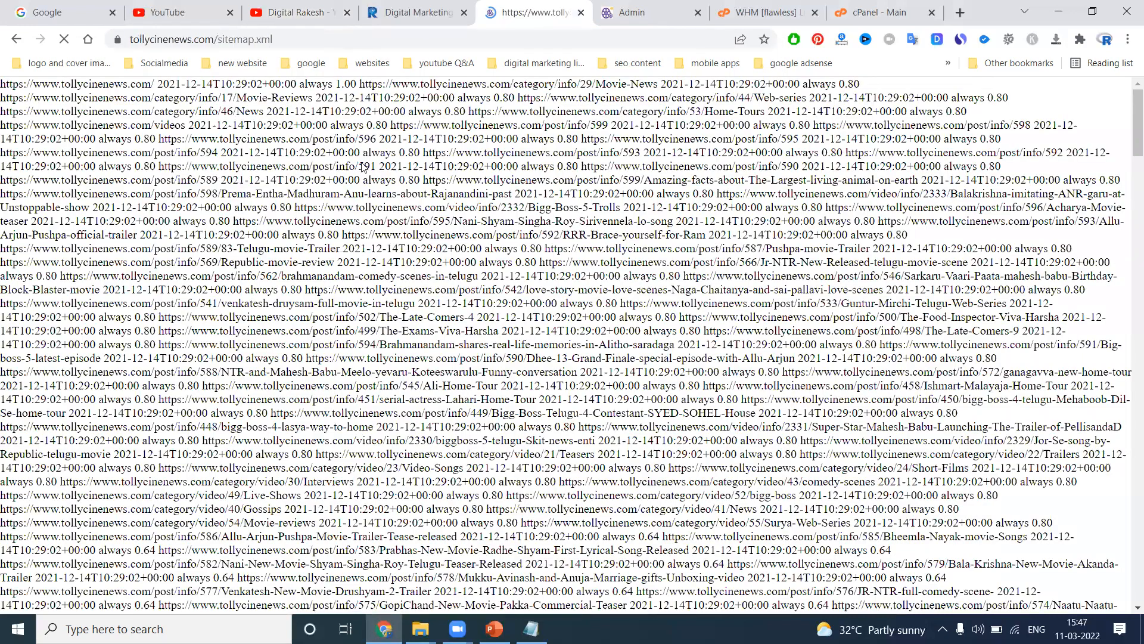
{"action": "scroll", "coordinate": [372, 186], "scroll_direction": "down", "scroll_amount": 15}
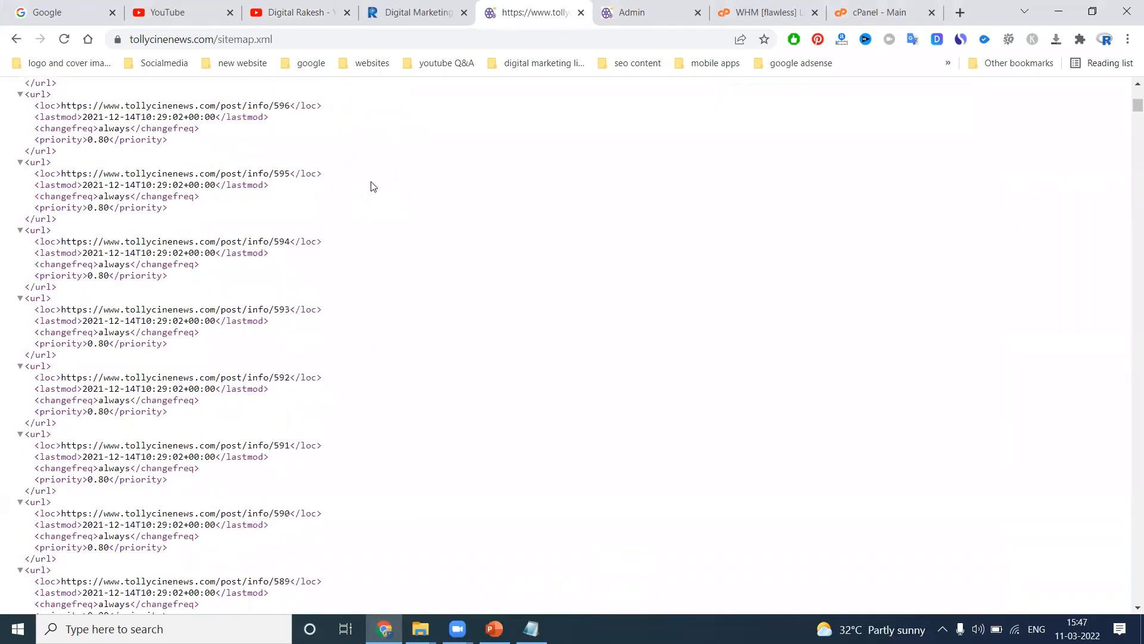
{"action": "scroll", "coordinate": [372, 186], "scroll_direction": "down", "scroll_amount": 15}
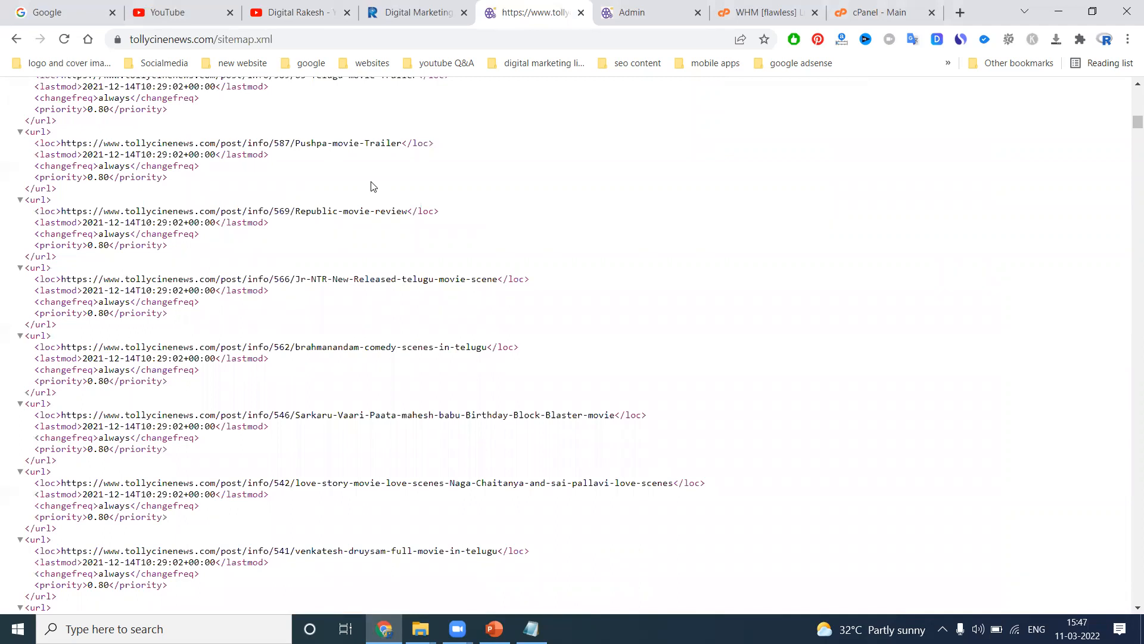
{"action": "scroll", "coordinate": [390, 183], "scroll_direction": "down", "scroll_amount": 9}
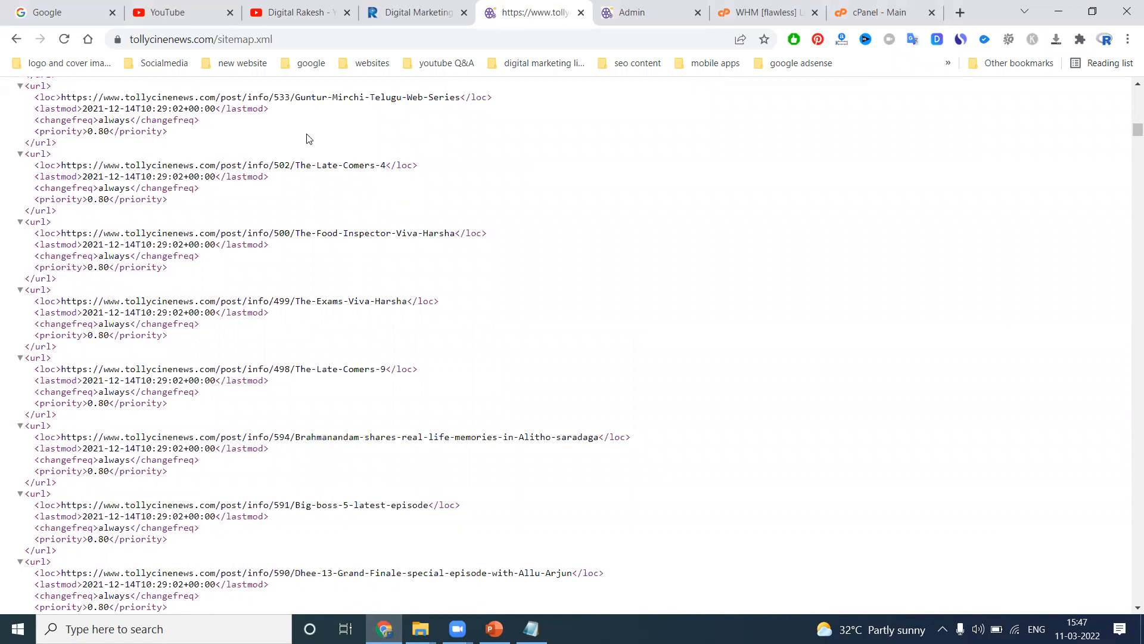
{"action": "scroll", "coordinate": [308, 137], "scroll_direction": "down", "scroll_amount": 20}
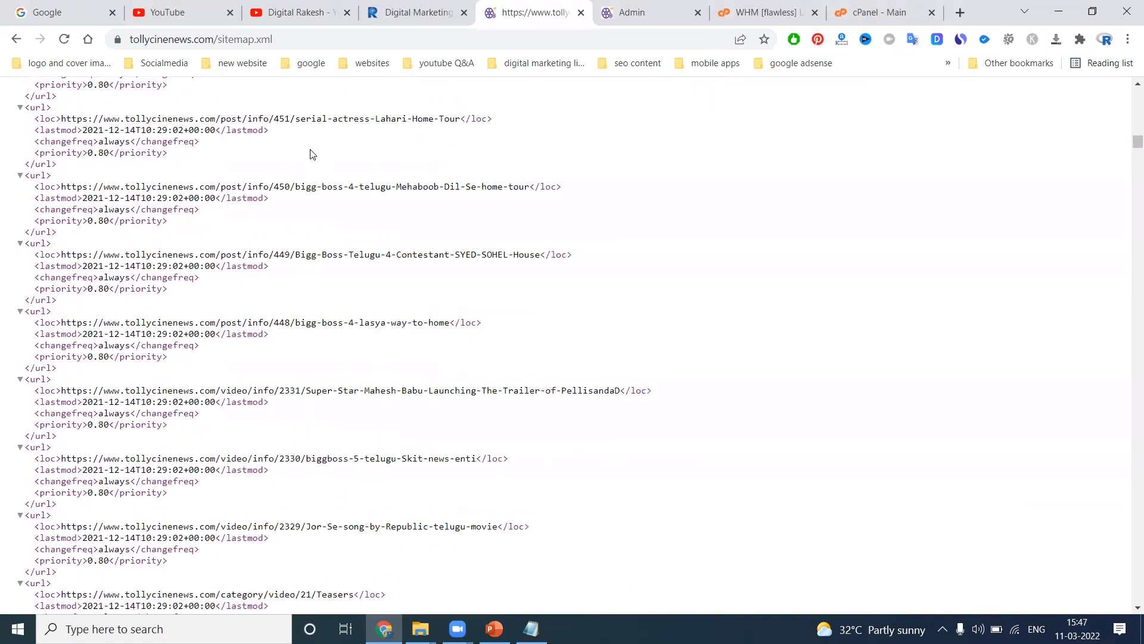
{"action": "scroll", "coordinate": [310, 155], "scroll_direction": "down", "scroll_amount": 20}
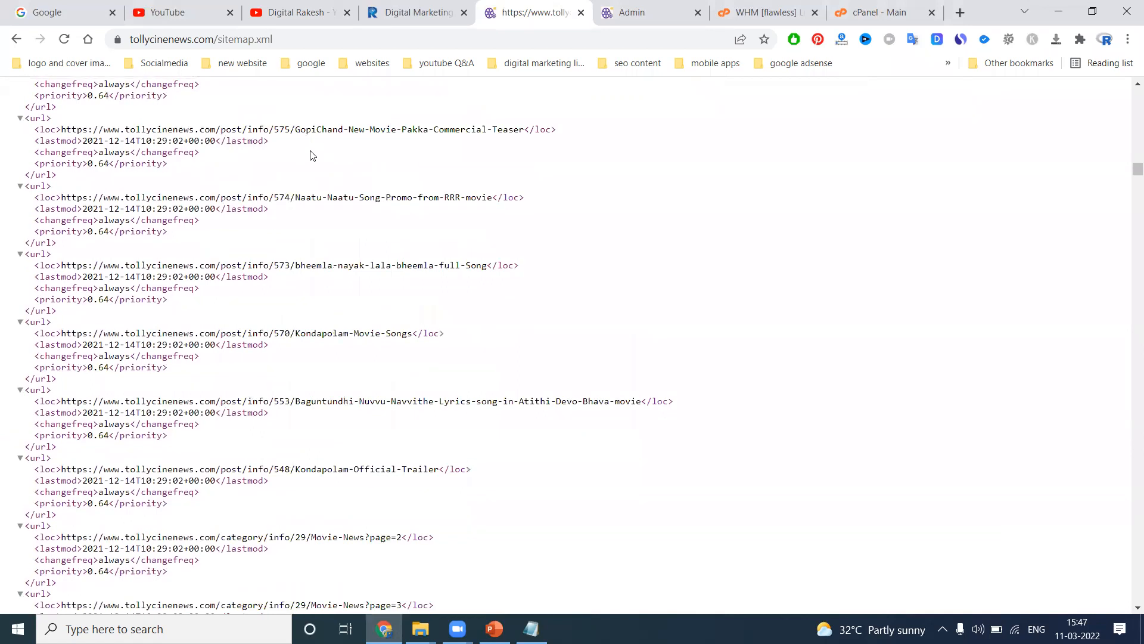
{"action": "scroll", "coordinate": [310, 155], "scroll_direction": "down", "scroll_amount": 20}
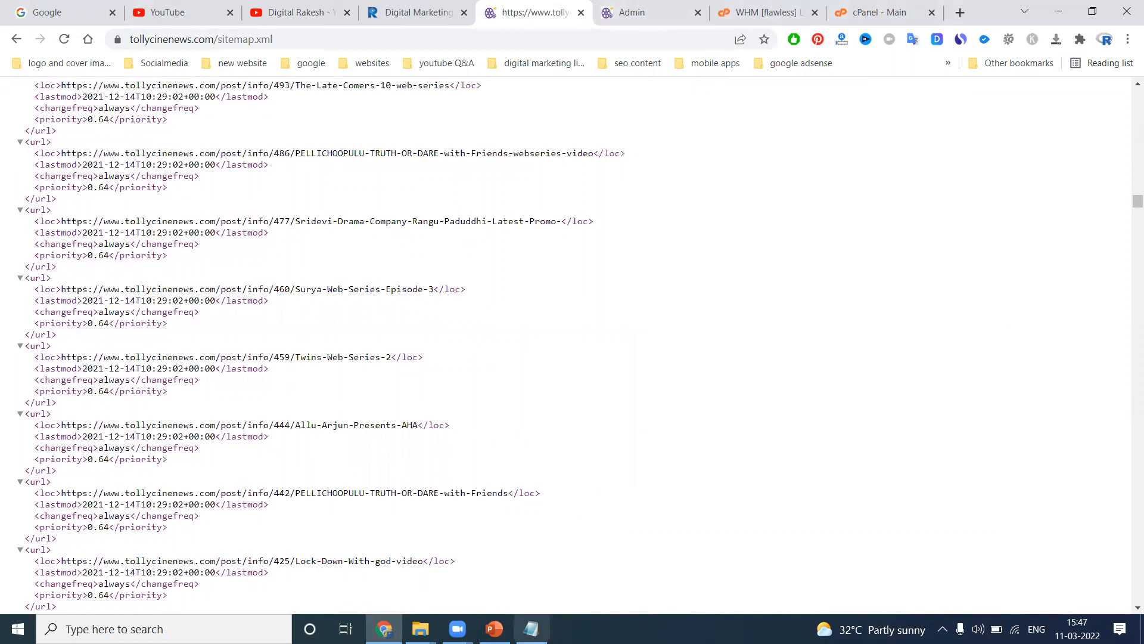
- Return to the robots file in Notepad and highlight sitemap.xml and the User-agent: * line for review
{"action": "left_click", "coordinate": [531, 629]}
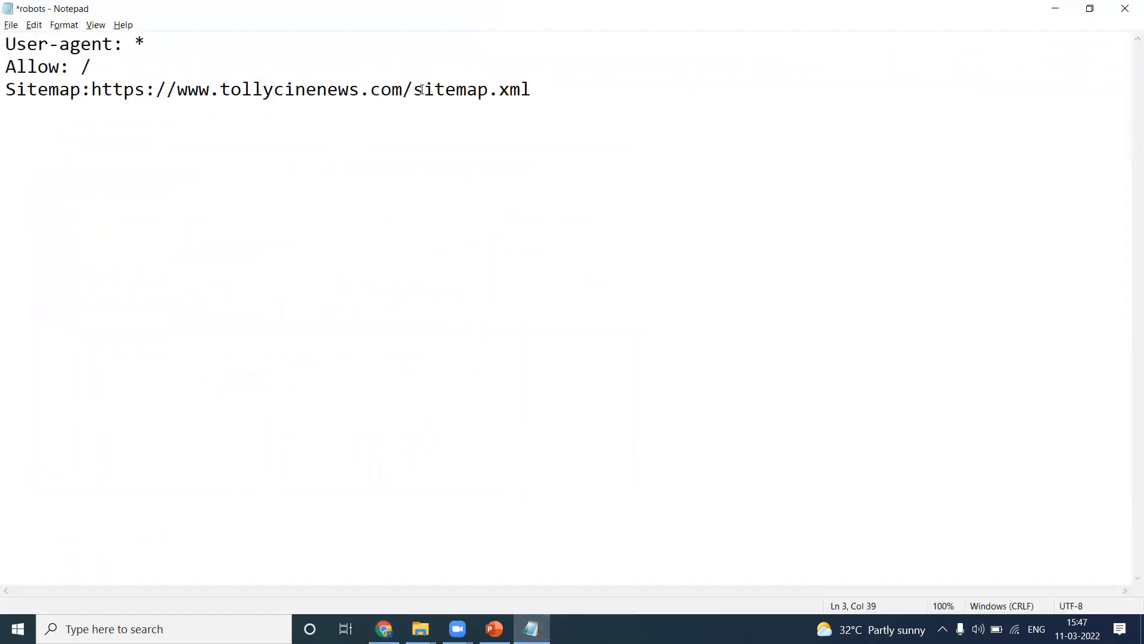
{"action": "left_click_drag", "start_coordinate": [414, 89], "coordinate": [537, 86]}
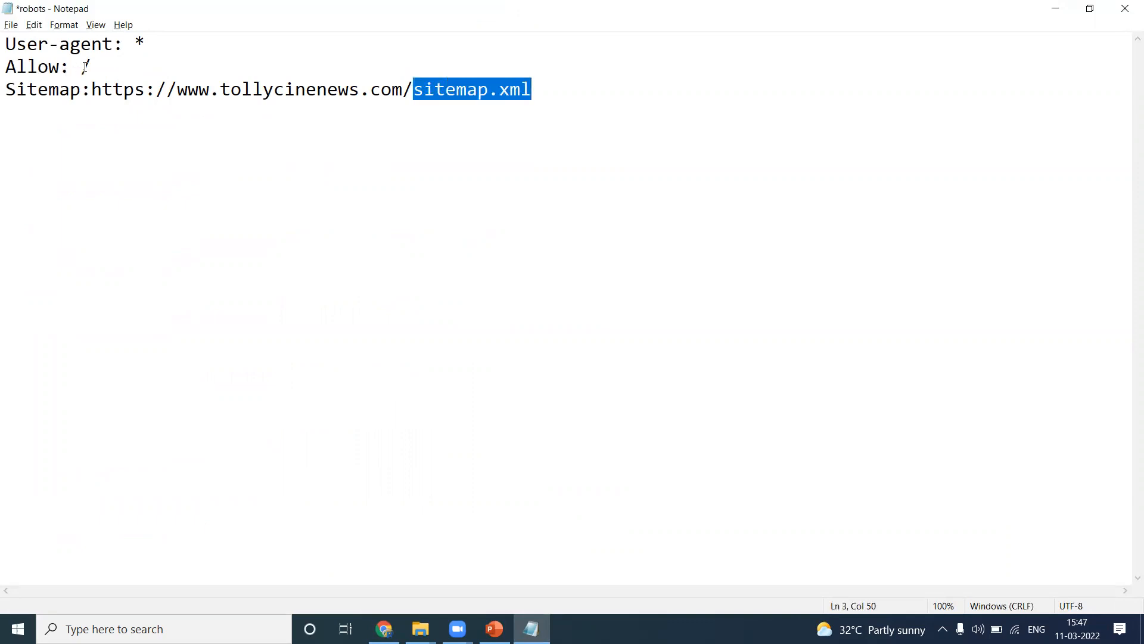
{"action": "left_click_drag", "start_coordinate": [106, 64], "coordinate": [181, 43]}
{"action": "left_click", "coordinate": [6, 44]}
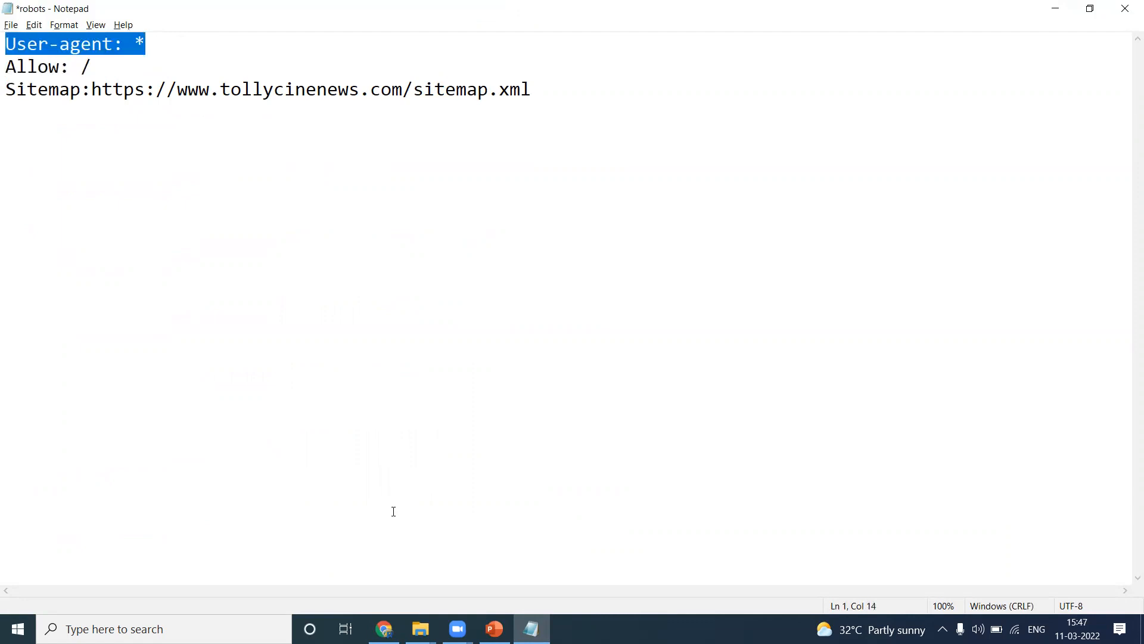
- Go back to the Tolly Cine News site in Chrome and open the Alitho Saradaga post from the Movie News category
{"action": "left_click", "coordinate": [390, 619]}
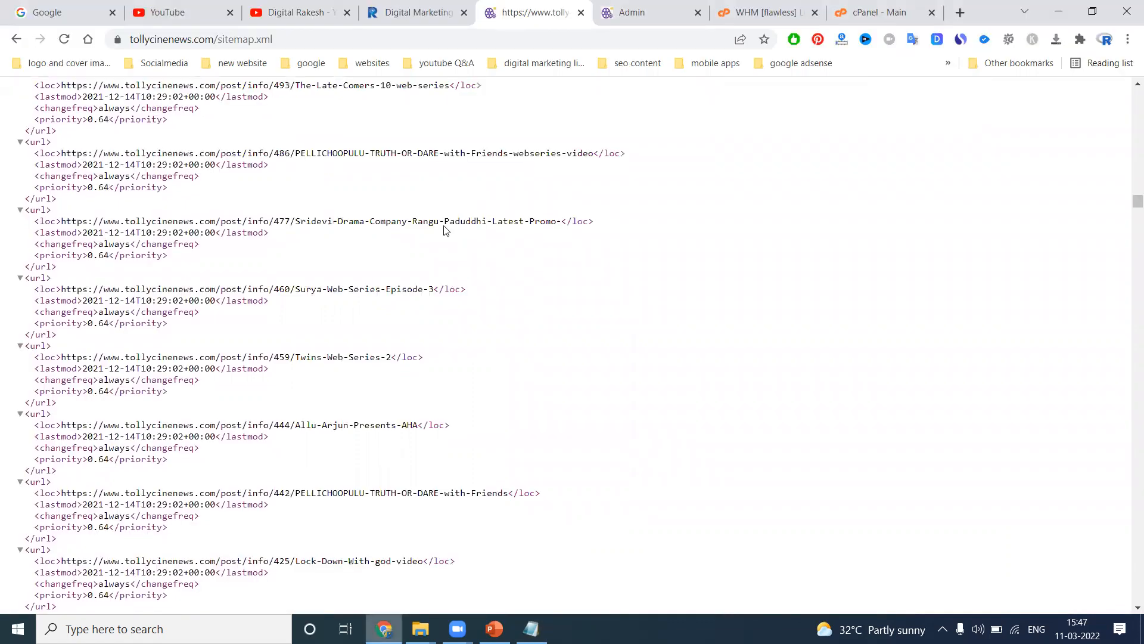
{"action": "left_click", "coordinate": [16, 41]}
{"action": "left_click", "coordinate": [279, 228]}
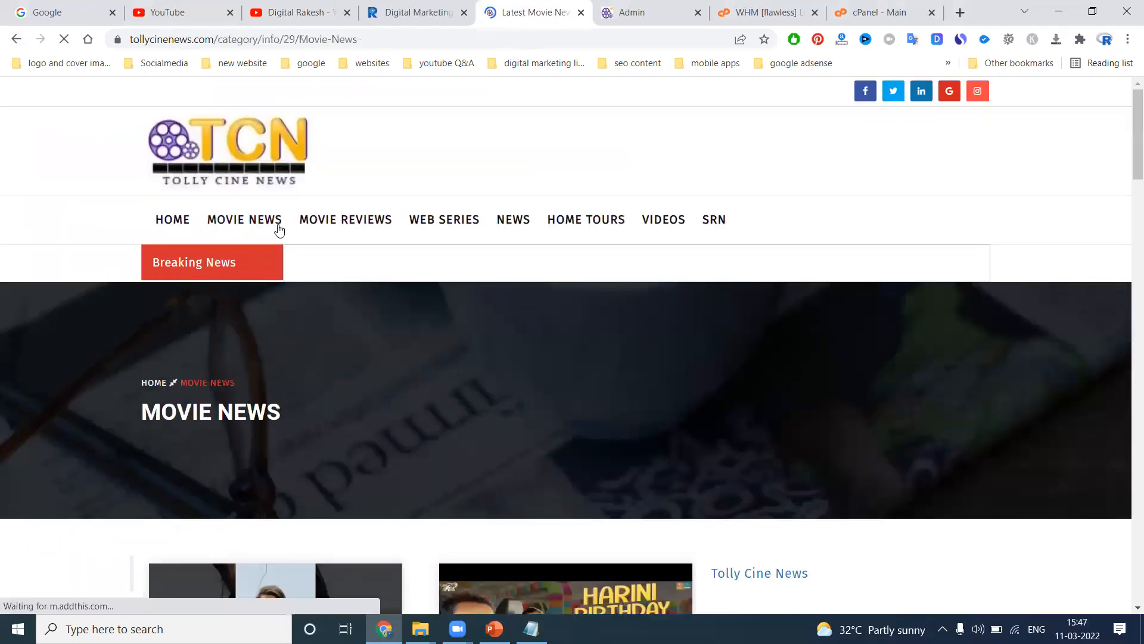
{"action": "scroll", "coordinate": [454, 374], "scroll_direction": "down", "scroll_amount": 10}
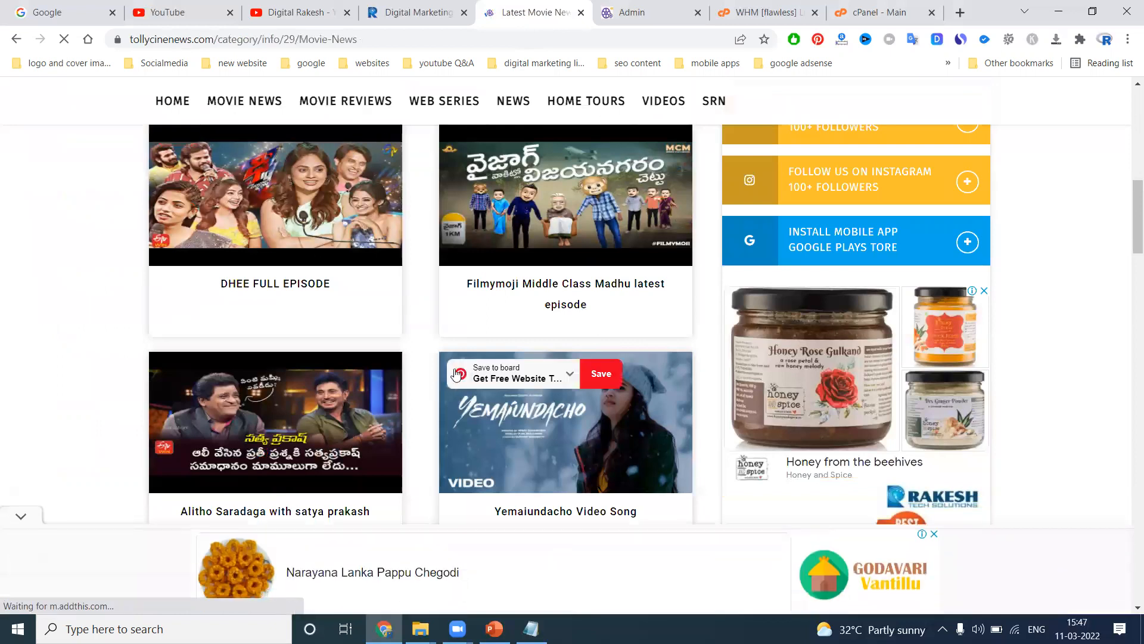
{"action": "scroll", "coordinate": [274, 387], "scroll_direction": "down", "scroll_amount": 3}
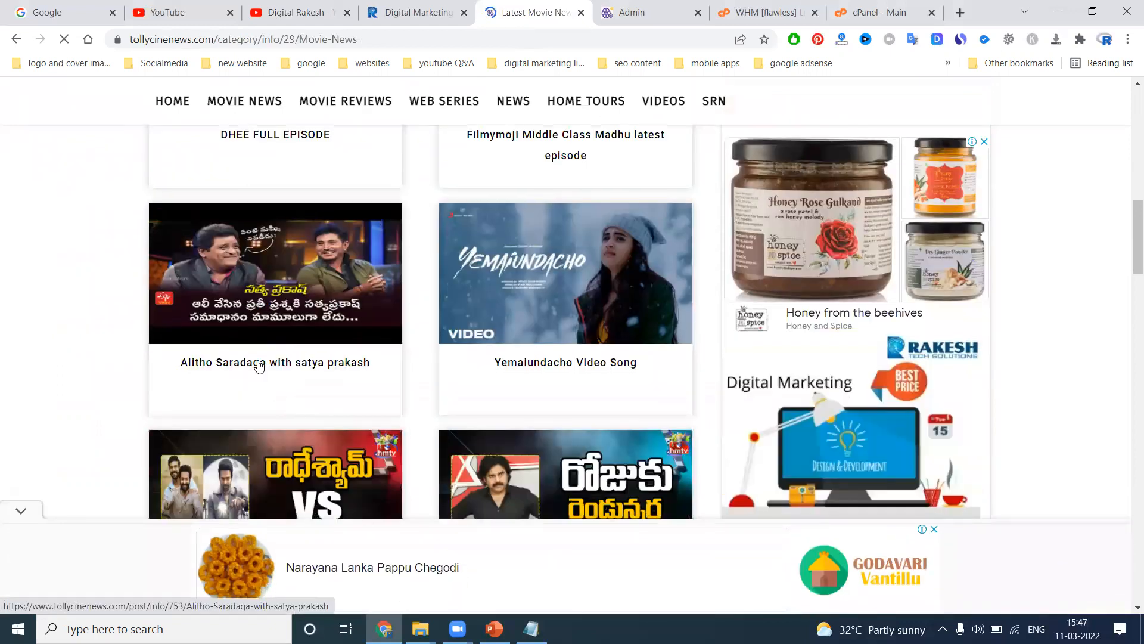
{"action": "left_click", "coordinate": [259, 363]}
- Search Google for the Alitho Saradaga post's copied URL to check whether it is indexed, and return to the Google homepage
{"action": "left_click", "coordinate": [149, 39]}
{"action": "key", "text": "ctrl+c"}
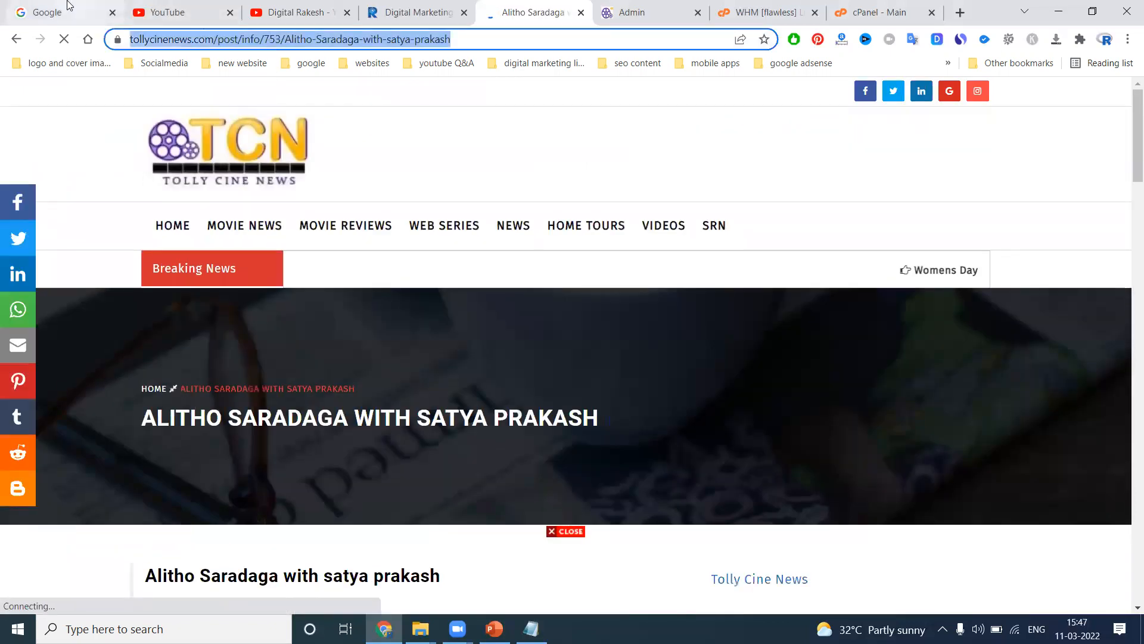
{"action": "left_click", "coordinate": [68, 4]}
{"action": "left_click", "coordinate": [357, 234]}
{"action": "key", "text": "ctrl+v"}
{"action": "key", "text": "Return"}
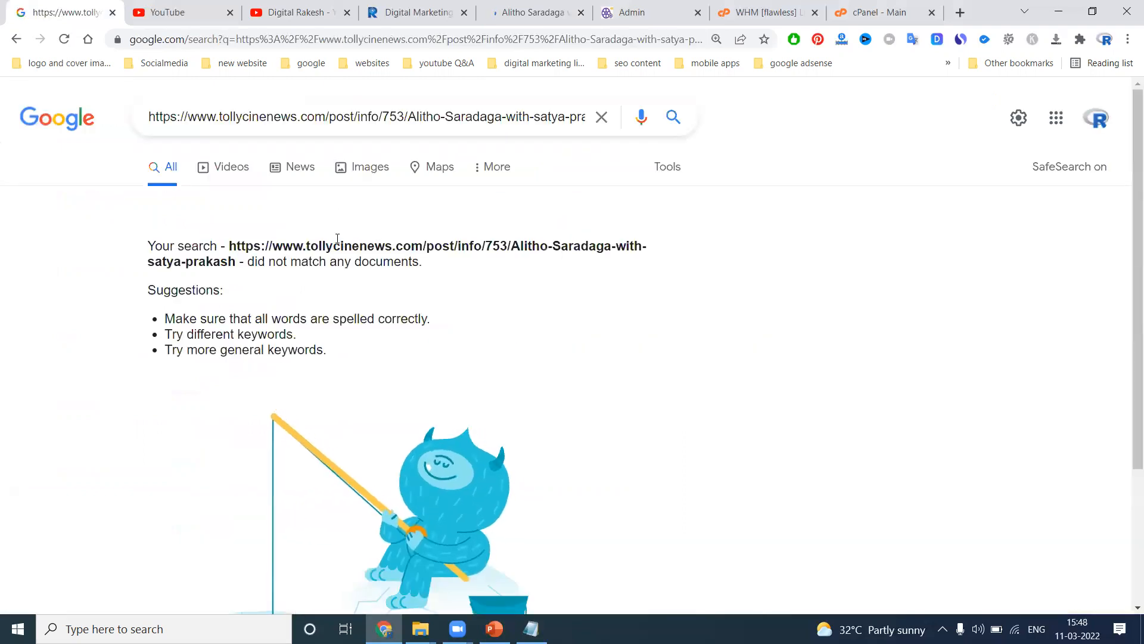
{"action": "left_click", "coordinate": [57, 117]}
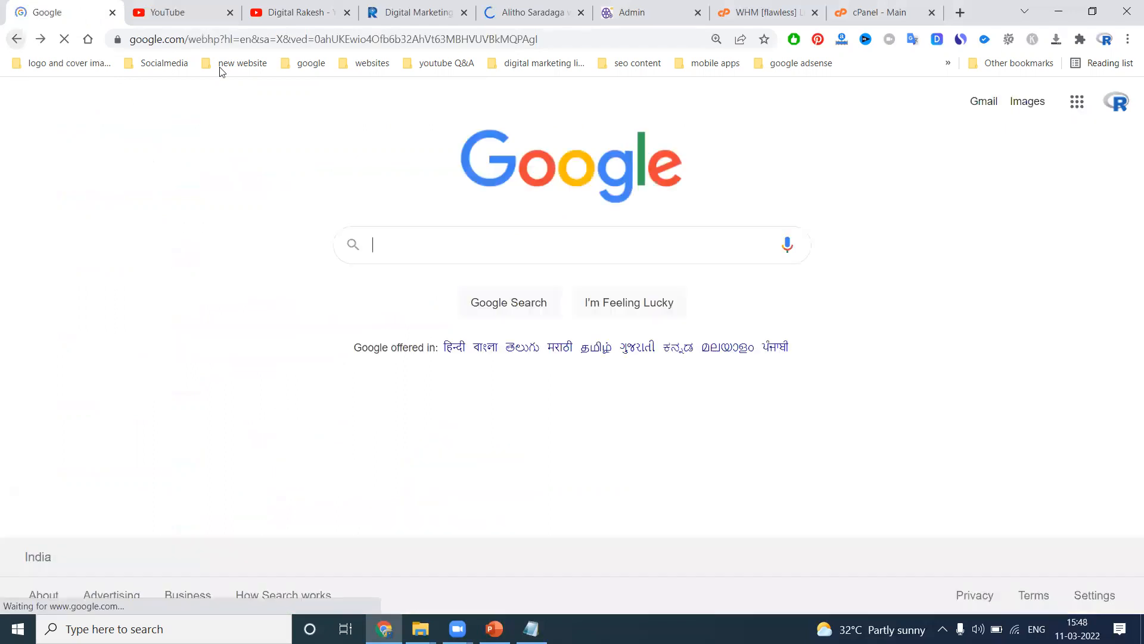
- Return to the Tolly Cine News site and open the Yemaiundacho Video Song post from the Movie News category
{"action": "left_click", "coordinate": [533, 12]}
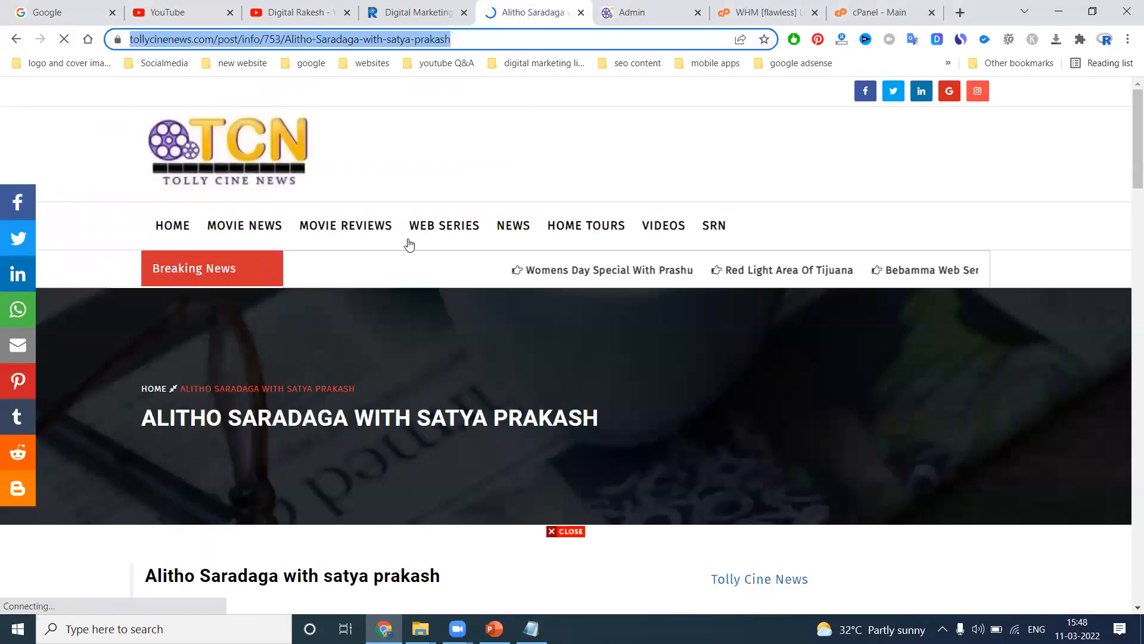
{"action": "left_click", "coordinate": [274, 233]}
{"action": "scroll", "coordinate": [503, 301], "scroll_direction": "down", "scroll_amount": 10}
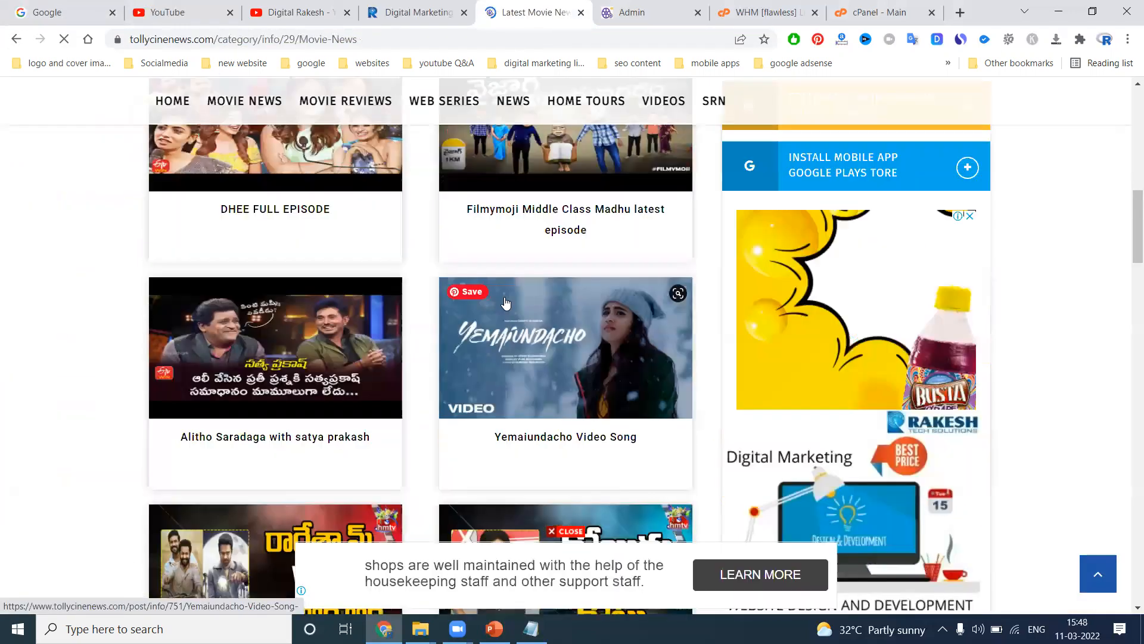
{"action": "scroll", "coordinate": [513, 310], "scroll_direction": "down", "scroll_amount": 3}
{"action": "left_click", "coordinate": [533, 295]}
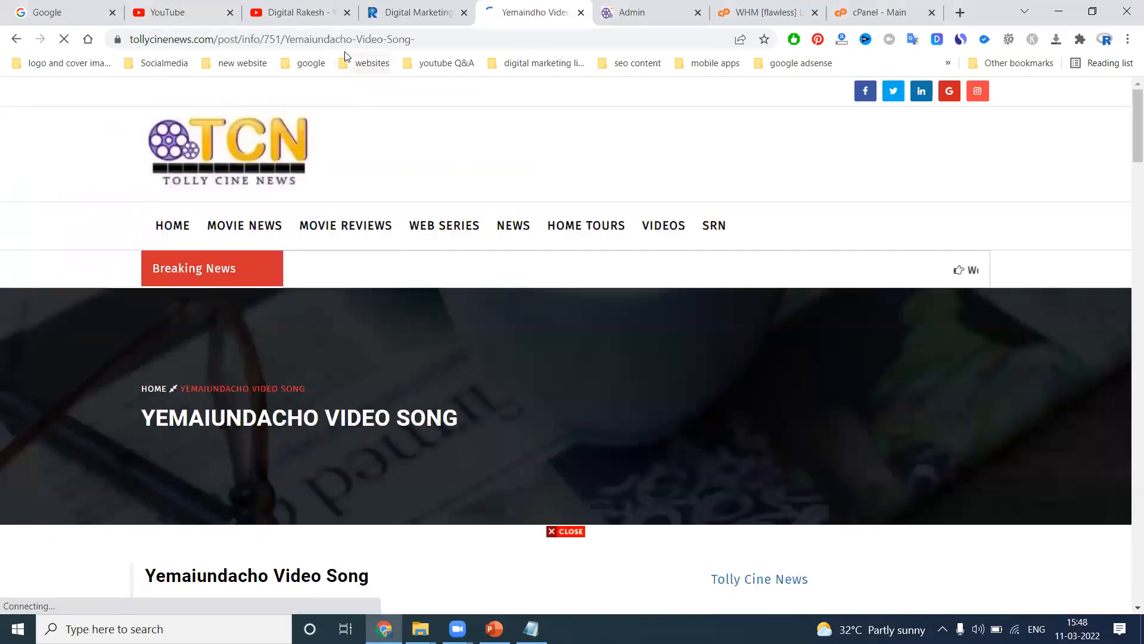
- Copy the Yemaiundacho Video Song post's URL and search Google for it to check whether it is indexed
{"action": "left_click", "coordinate": [342, 39]}
{"action": "key", "text": "ctrl+c"}
{"action": "key", "text": "ctrl+1"}
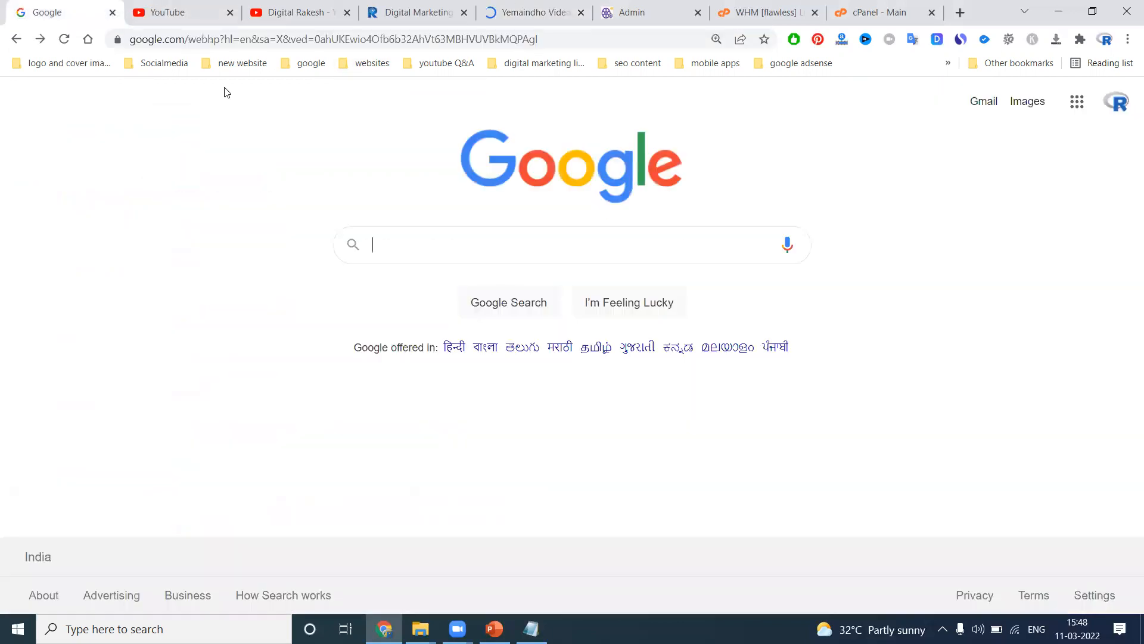
{"action": "key", "text": "ctrl+v"}
{"action": "key", "text": "Return"}
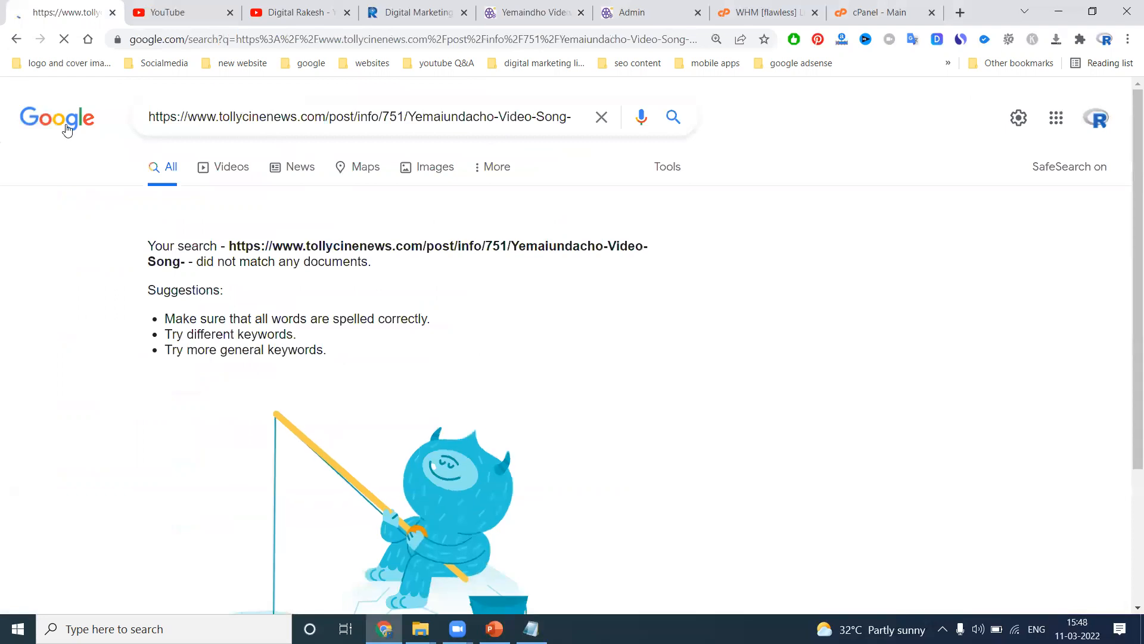
- Go back to the Tolly Cine News site and open the Filmymoji Middle Class Madhu latest episode post from Movie News
{"action": "key", "text": "ctrl+5"}
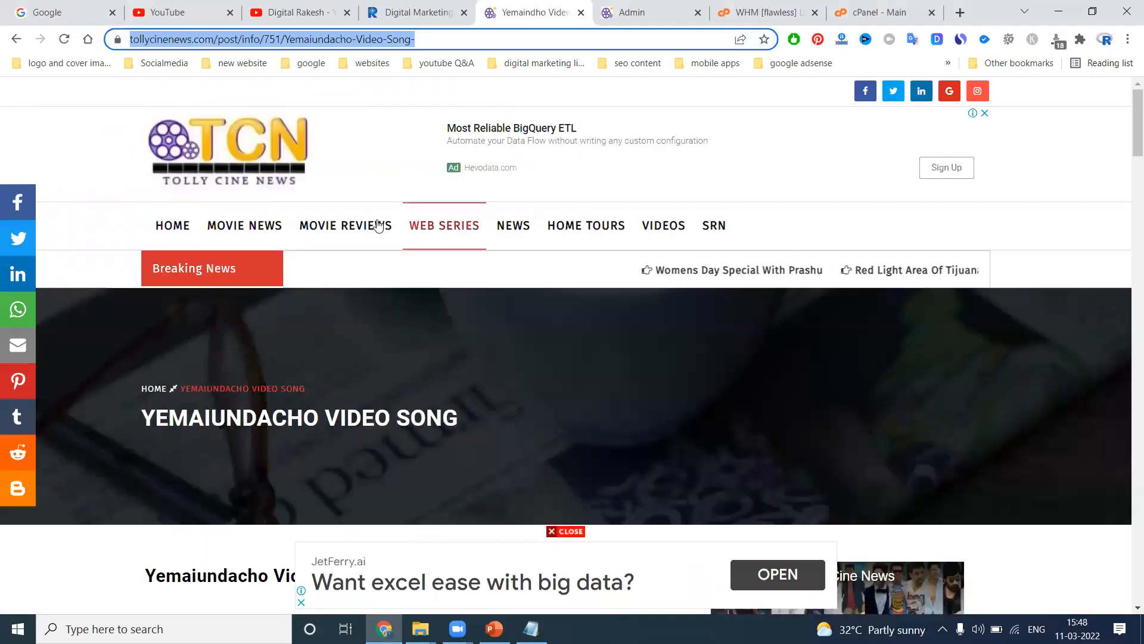
{"action": "left_click", "coordinate": [378, 225]}
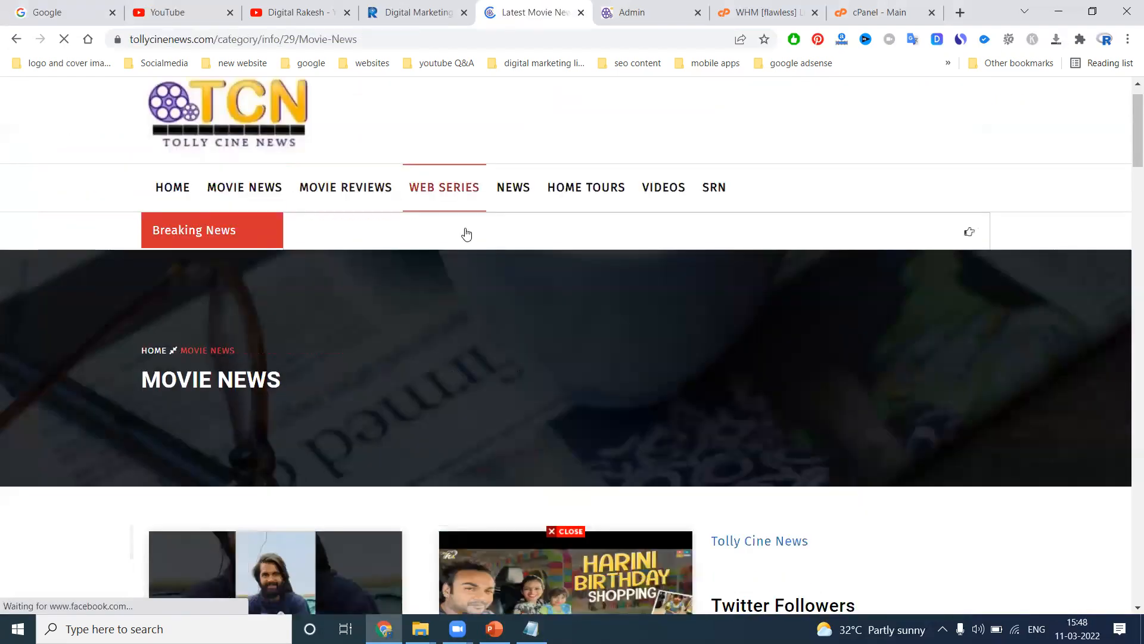
{"action": "scroll", "coordinate": [466, 232], "scroll_direction": "down", "scroll_amount": 8}
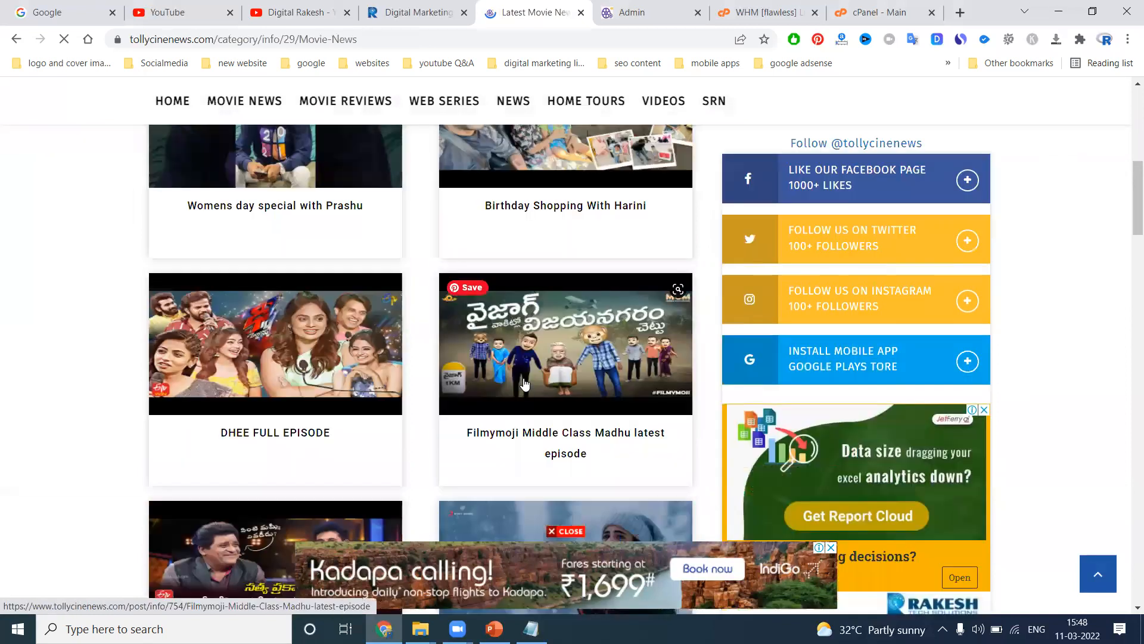
{"action": "left_click", "coordinate": [525, 384]}
- Search Google for the Filmymoji post's URL to check its indexing and highlight the matching search result
{"action": "left_click", "coordinate": [330, 37]}
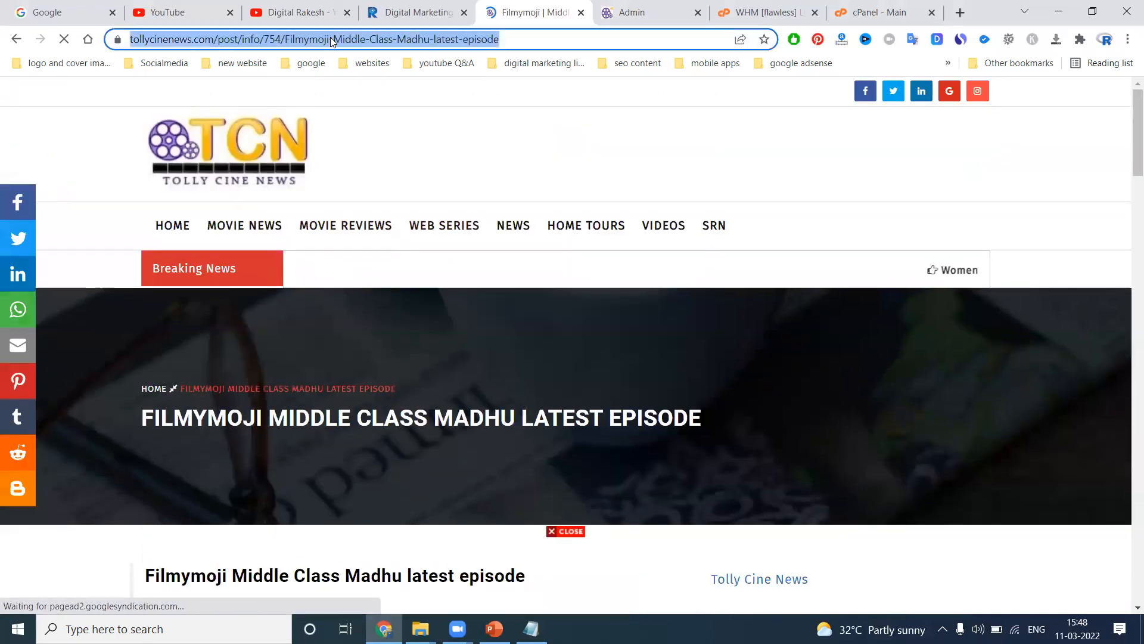
{"action": "left_click", "coordinate": [48, 6]}
{"action": "key", "text": "ctrl+v"}
{"action": "key", "text": "Return"}
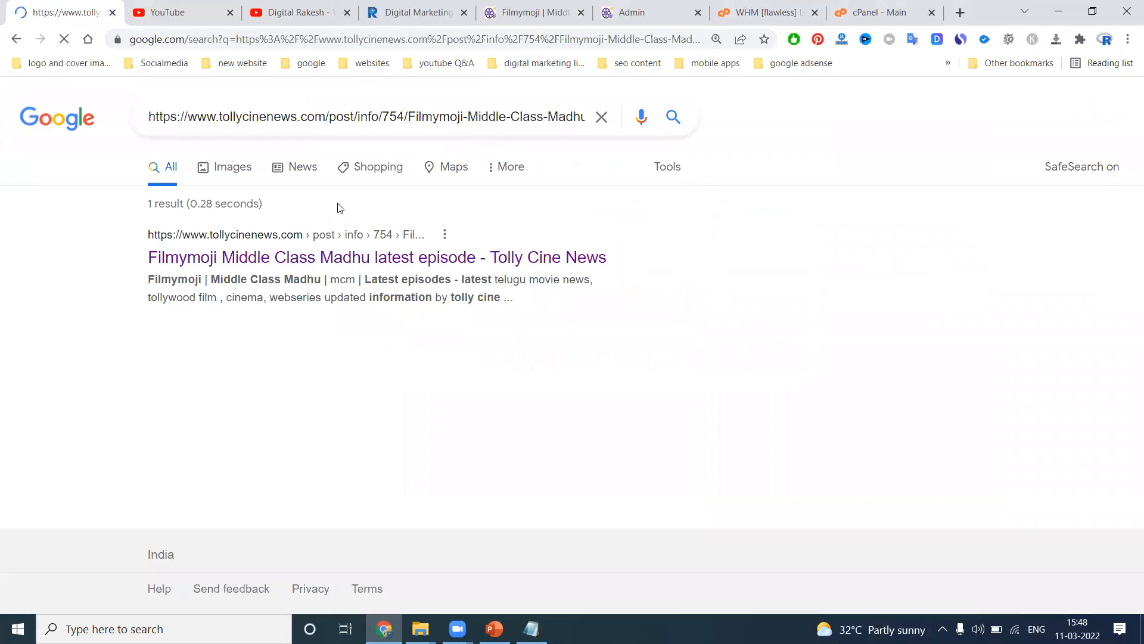
{"action": "left_click_drag", "start_coordinate": [121, 257], "coordinate": [502, 291]}
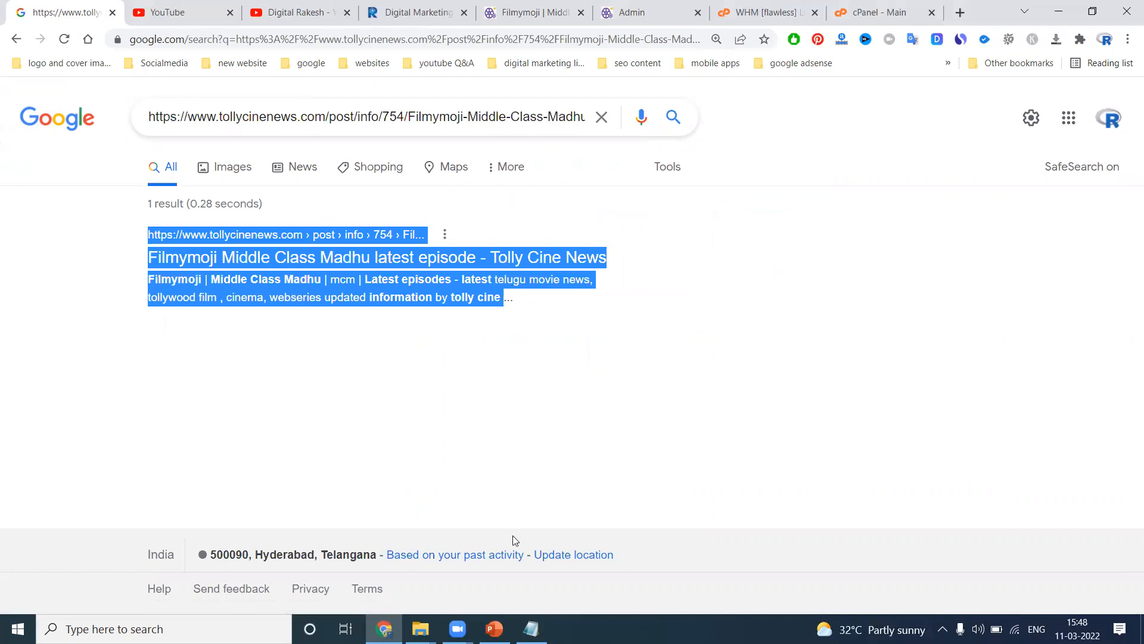
- Switch to the robots file in Notepad, highlight part of the Sitemap line for review, and return to Chrome
{"action": "left_click", "coordinate": [531, 629]}
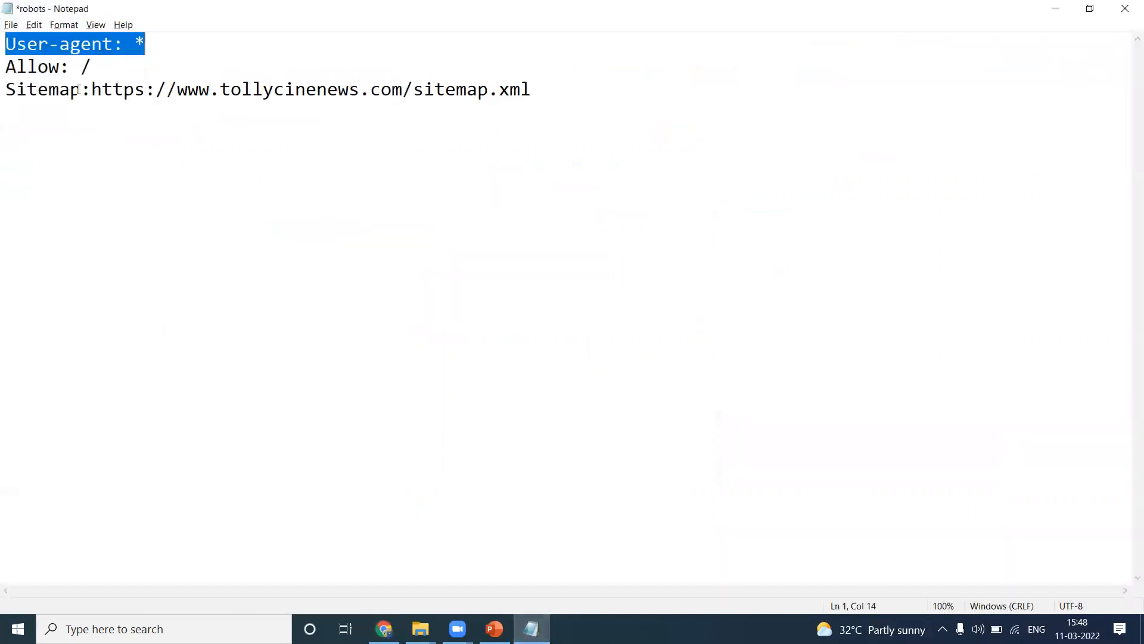
{"action": "left_click_drag", "start_coordinate": [38, 89], "coordinate": [178, 91]}
{"action": "key", "text": "alt+Tab"}
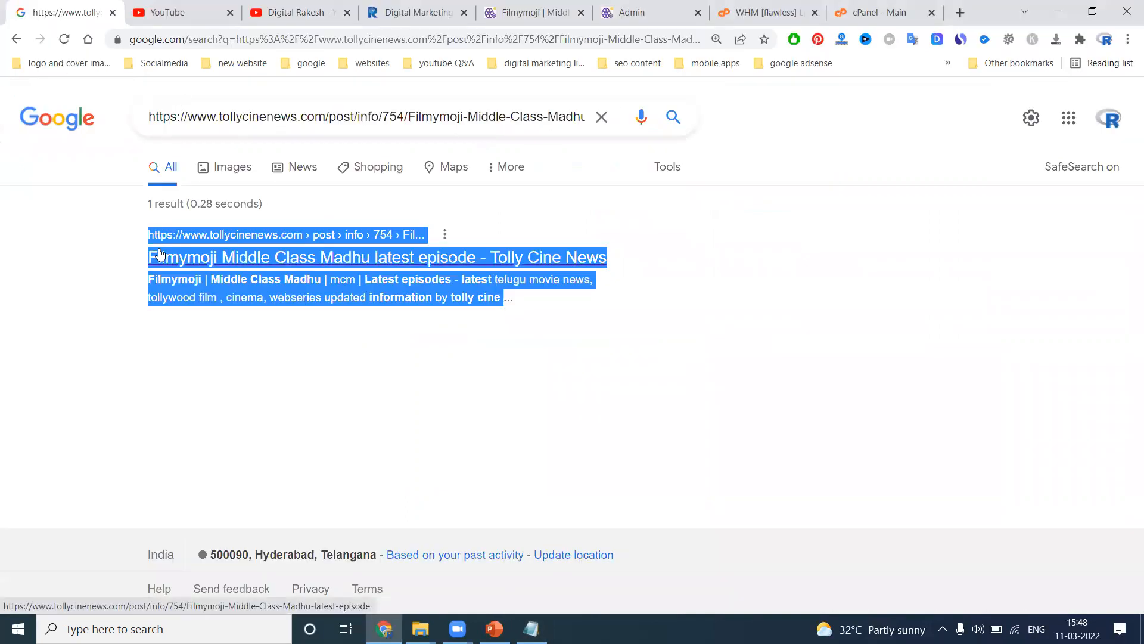
- Review the earlier Google searches for the Yemaiundacho and admin/posts URLs, reset to the Google homepage, and return to the Filmymoji post
{"action": "left_click", "coordinate": [532, 6]}
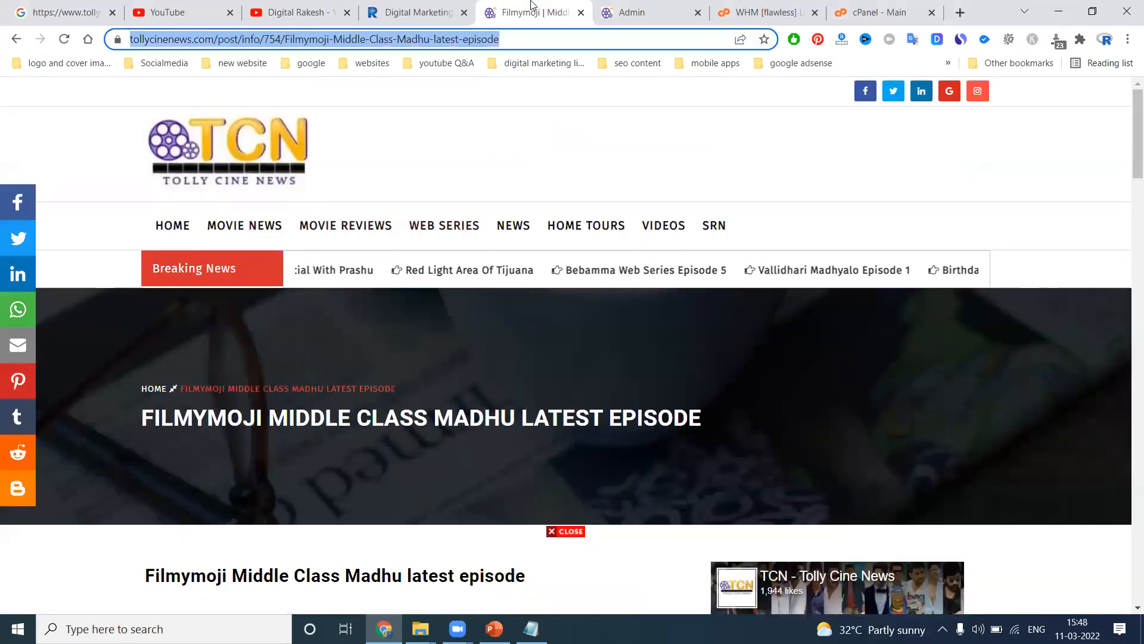
{"action": "left_click", "coordinate": [9, 18]}
{"action": "left_click", "coordinate": [13, 39]}
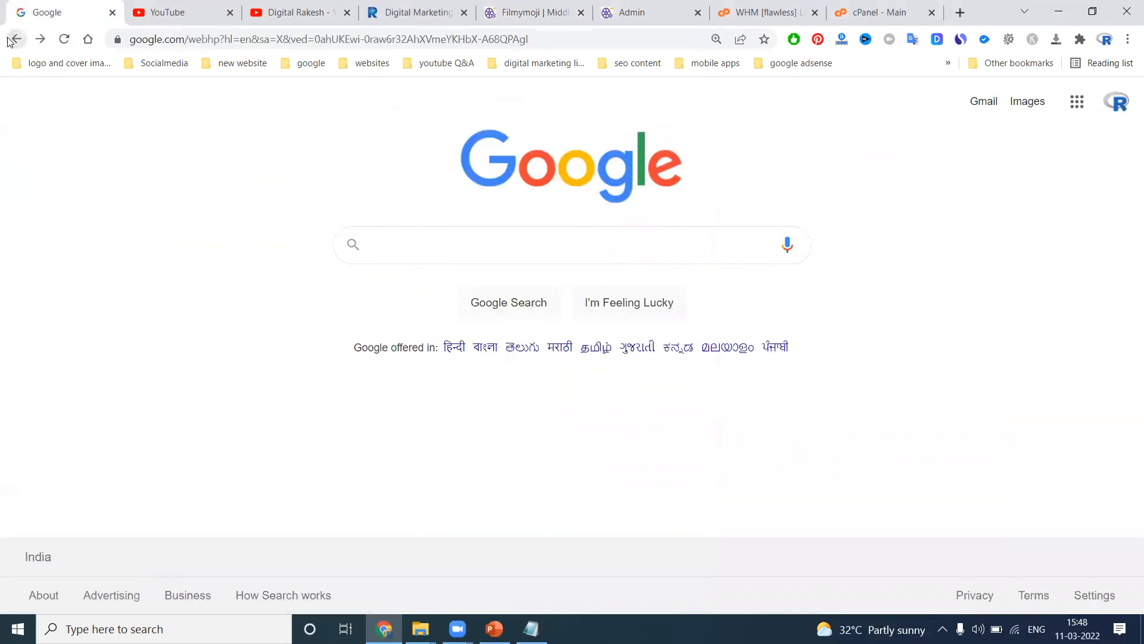
{"action": "left_click", "coordinate": [10, 42]}
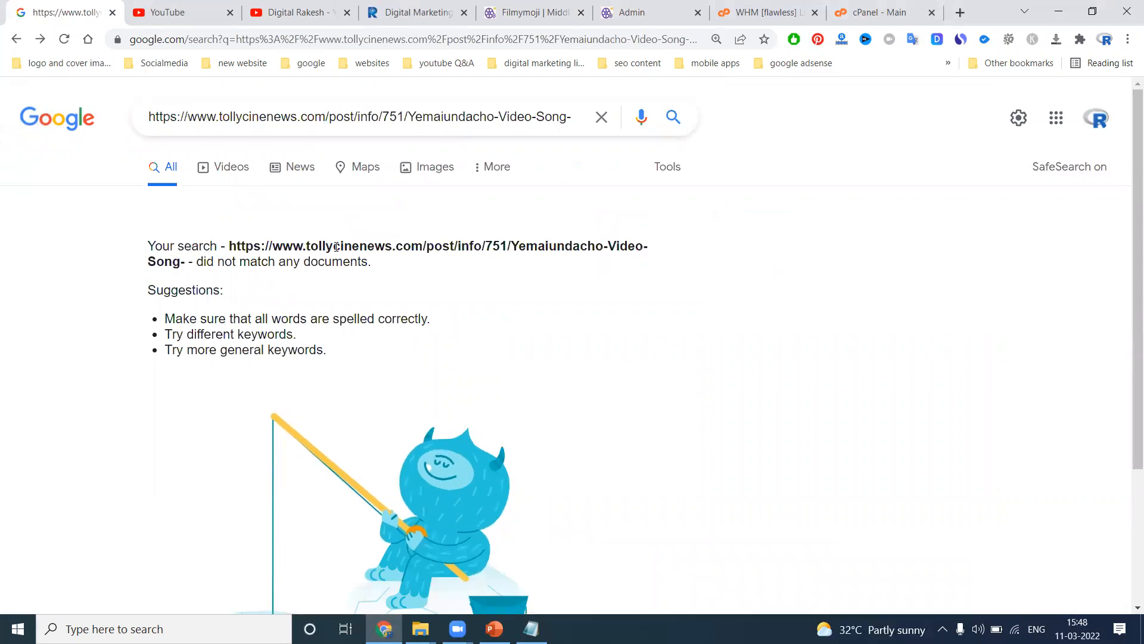
{"action": "left_click", "coordinate": [17, 40]}
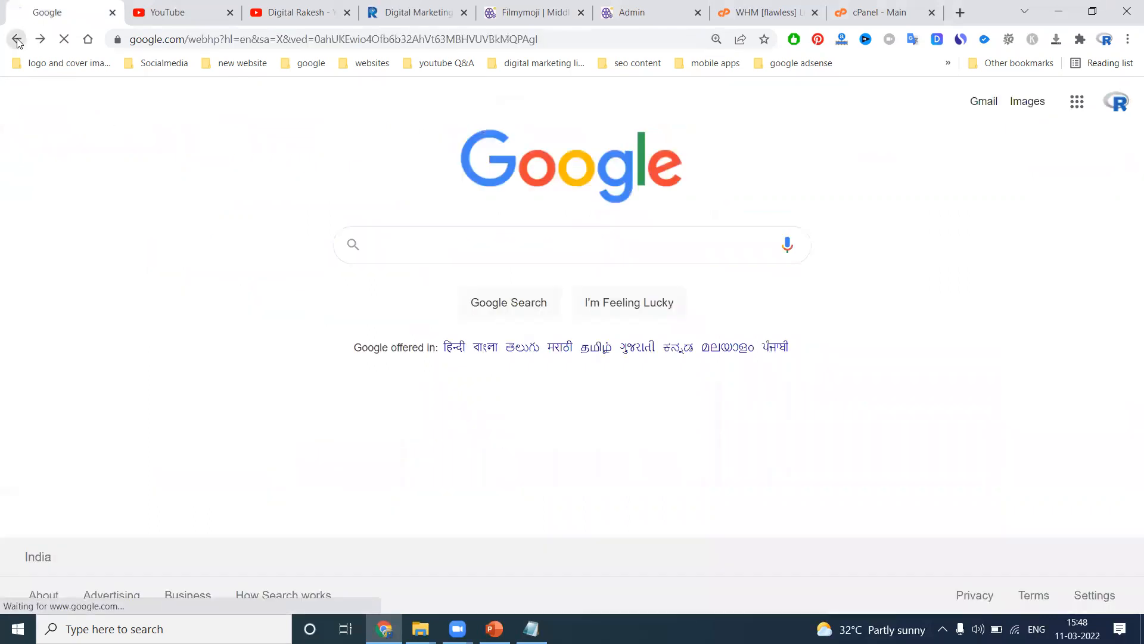
{"action": "left_click", "coordinate": [17, 40]}
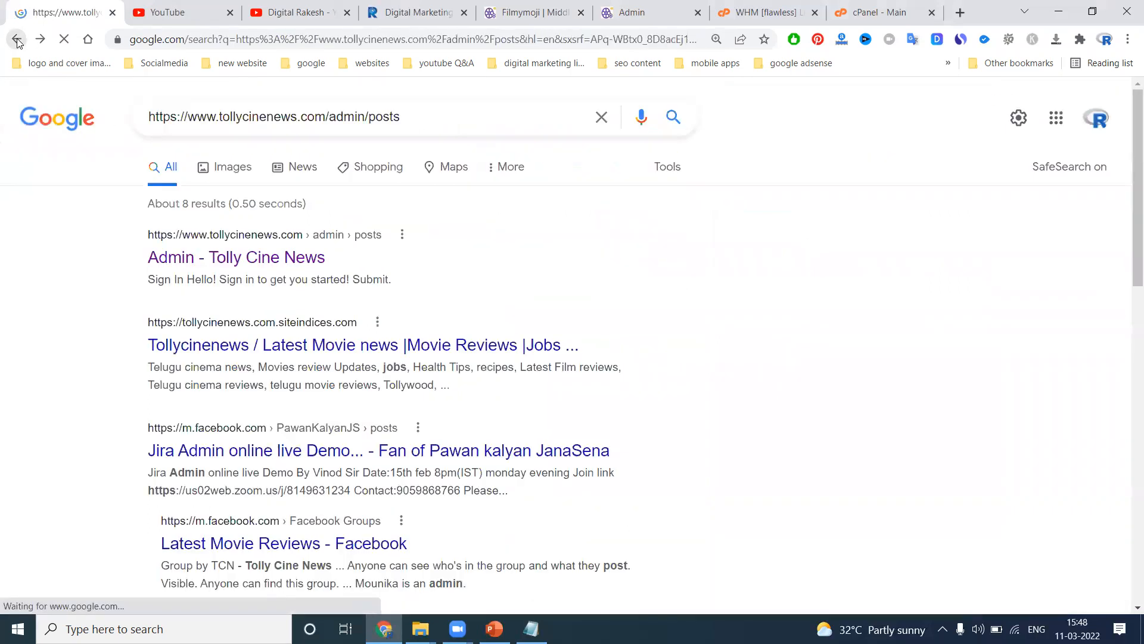
{"action": "left_click", "coordinate": [51, 117]}
{"action": "left_click", "coordinate": [554, 17]}
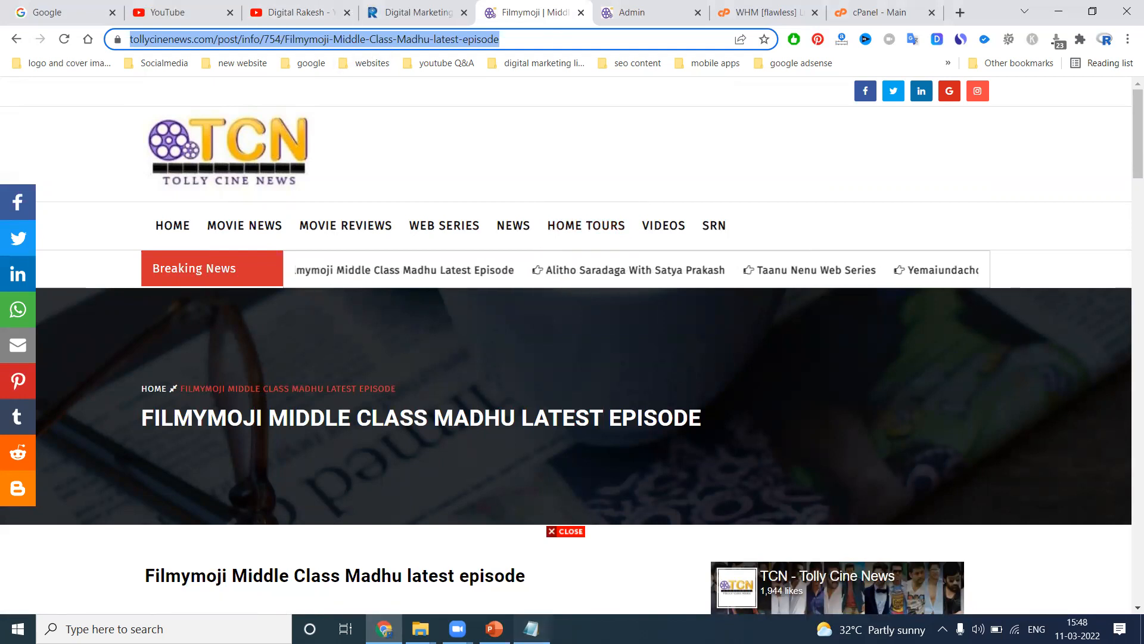
- Save the Notepad file as robots in Digital Marketing (D:), replacing the existing robots.txt
{"action": "left_click", "coordinate": [532, 629]}
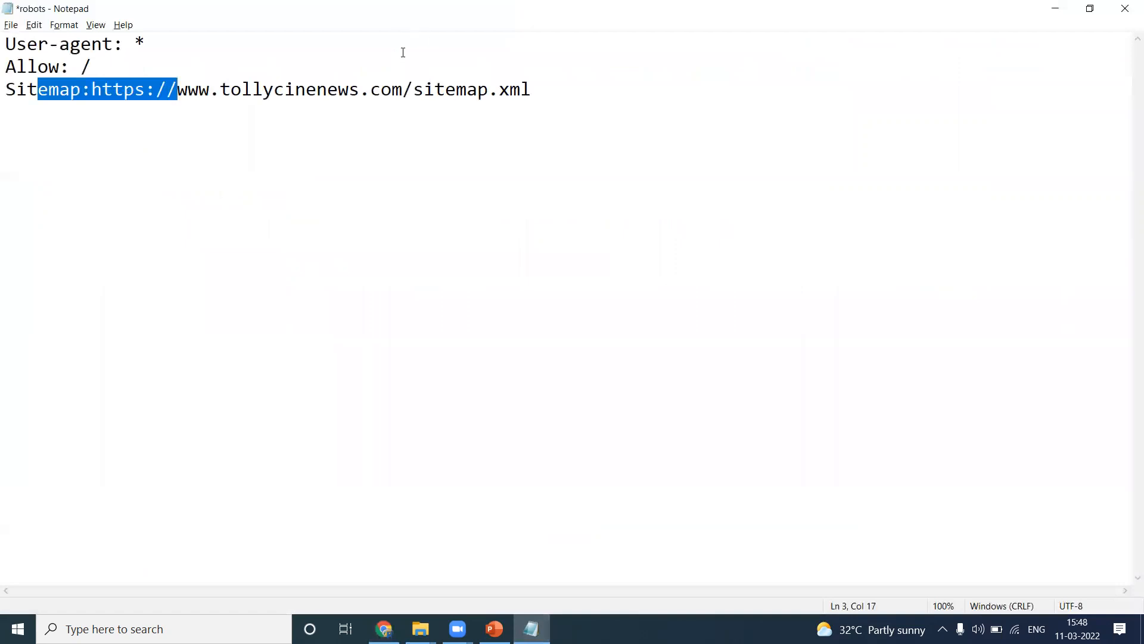
{"action": "left_click", "coordinate": [12, 30]}
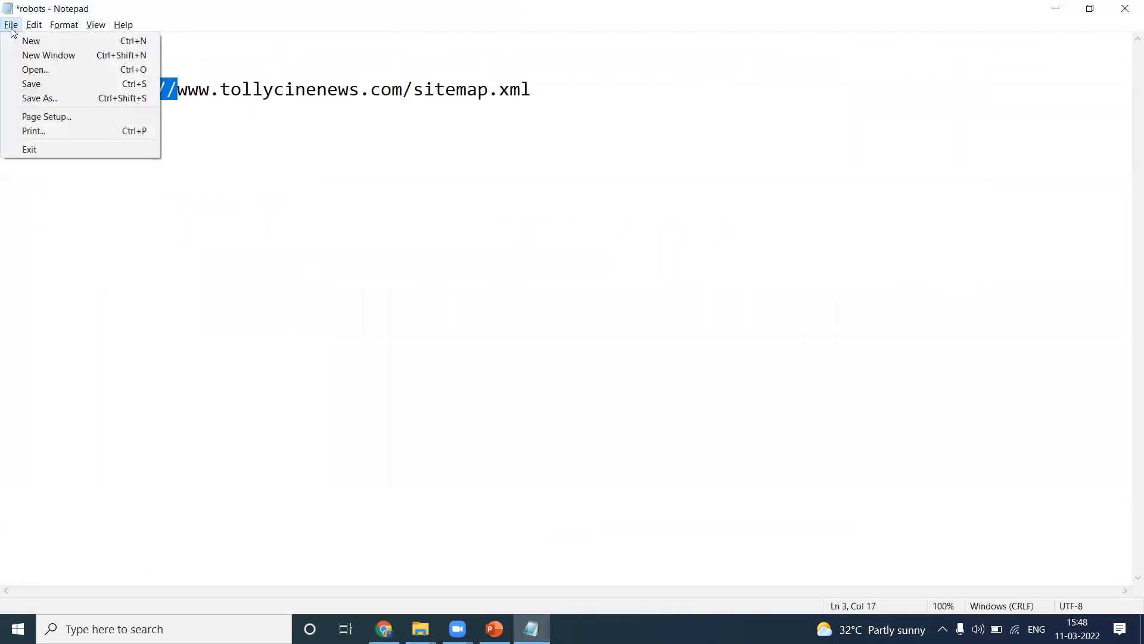
{"action": "left_click", "coordinate": [31, 98]}
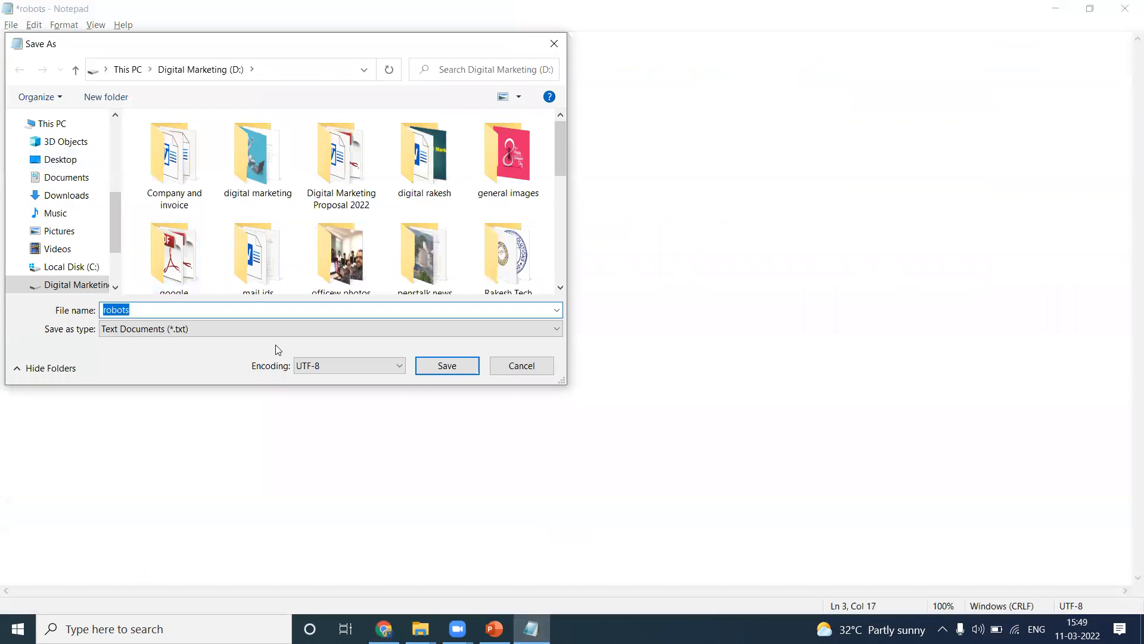
{"action": "left_click", "coordinate": [450, 371]}
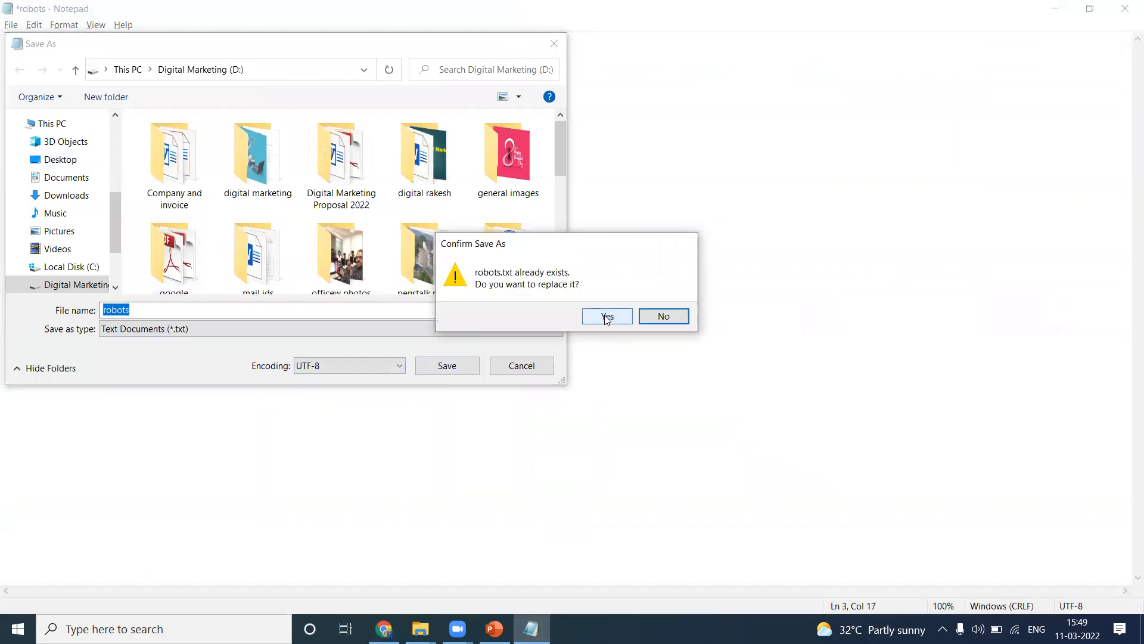
{"action": "left_click", "coordinate": [605, 316]}
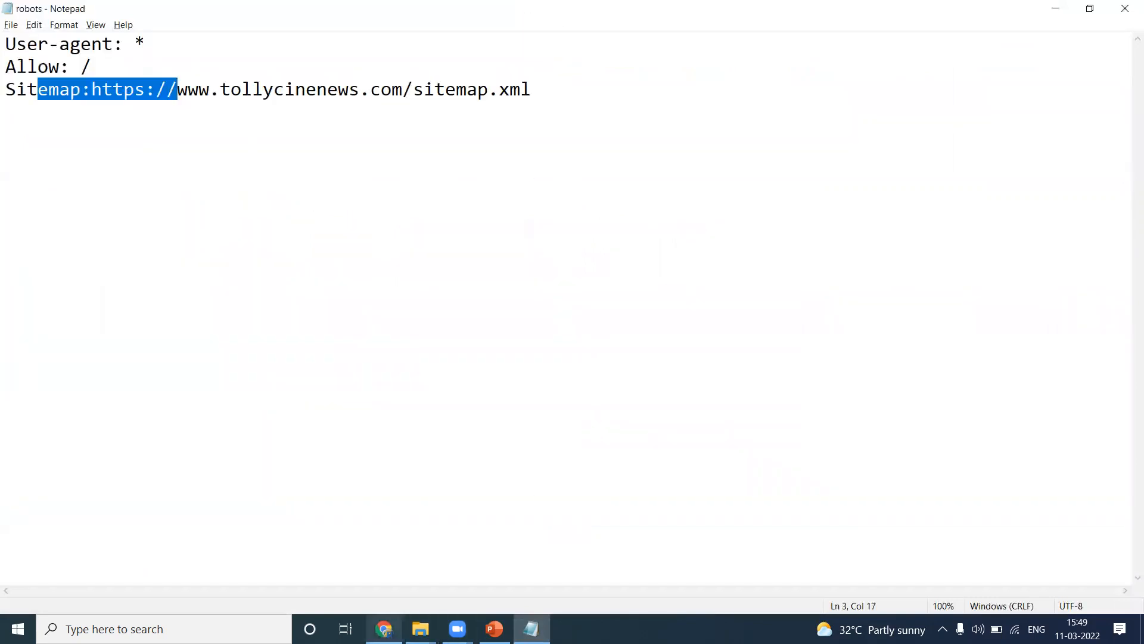
- Switch to cPanel in Chrome, launch File Manager and open the public_html folder
{"action": "left_click", "coordinate": [384, 628]}
{"action": "left_click", "coordinate": [847, 12]}
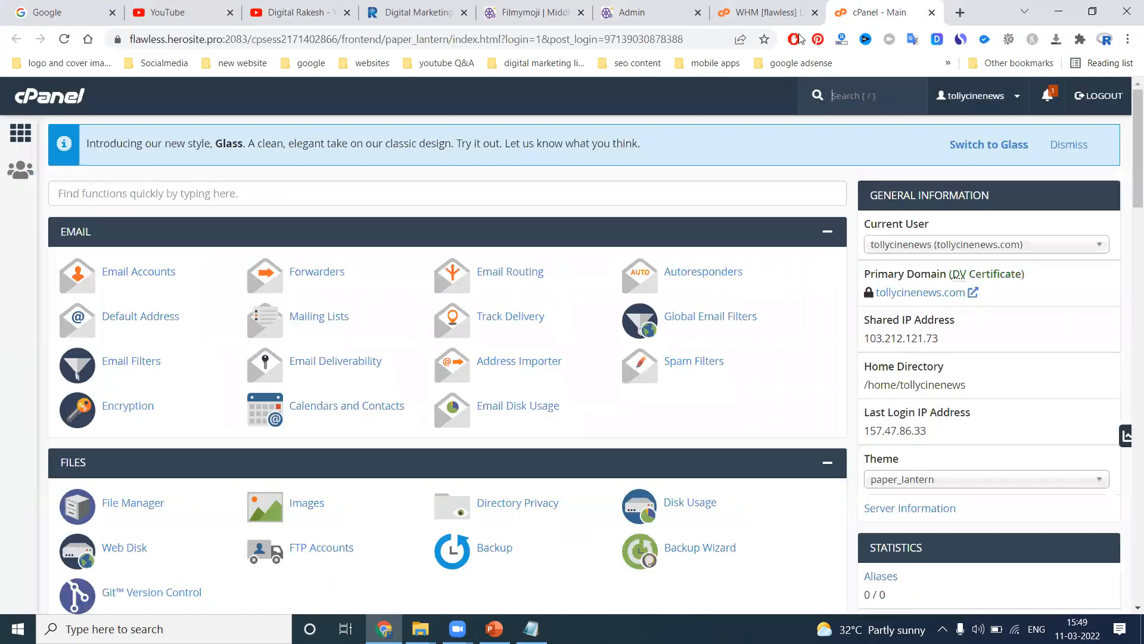
{"action": "left_click", "coordinate": [157, 511]}
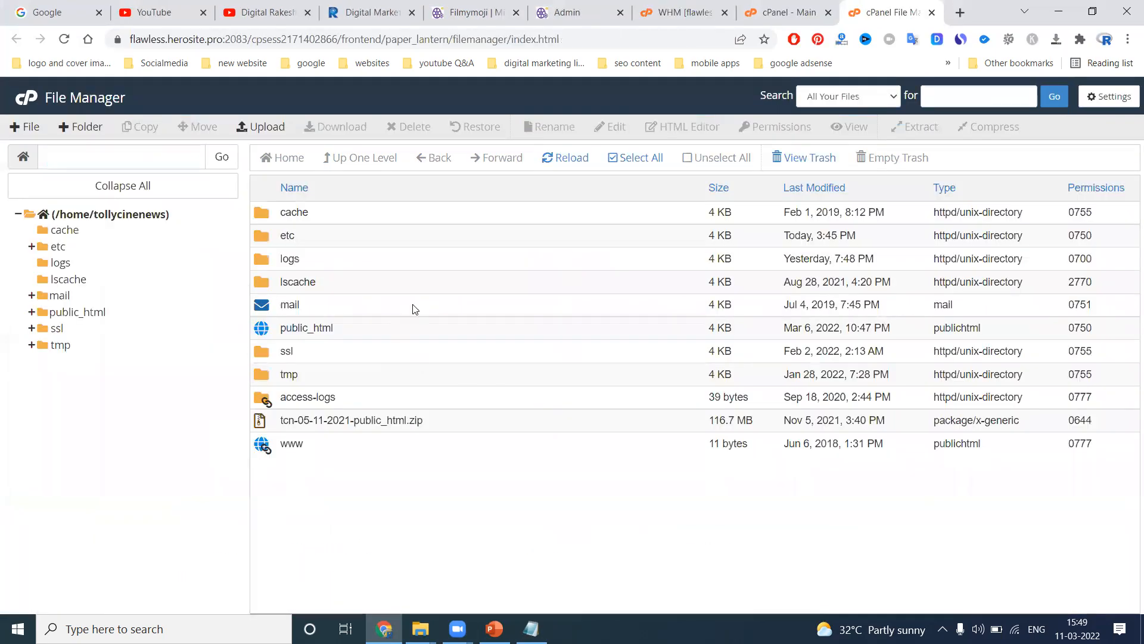
{"action": "left_click", "coordinate": [685, 12]}
{"action": "left_click", "coordinate": [891, 12]}
{"action": "double_click", "coordinate": [361, 328]}
- Upload the robots text file from Digital Marketing (D:) to the public_html folder
{"action": "left_click", "coordinate": [262, 127]}
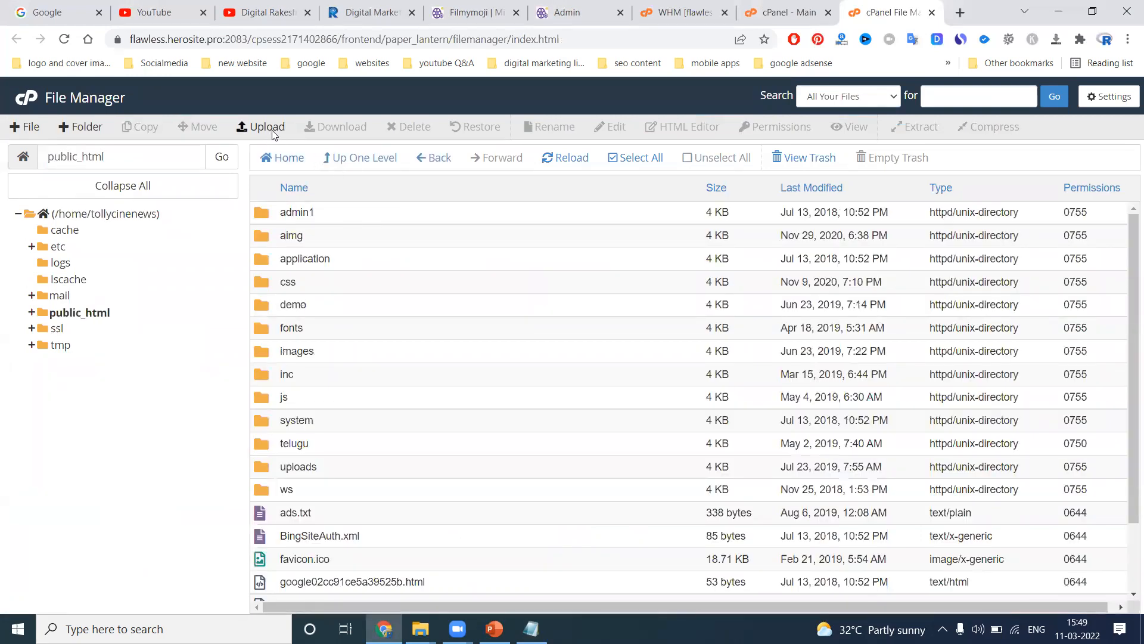
{"action": "left_click", "coordinate": [560, 345]}
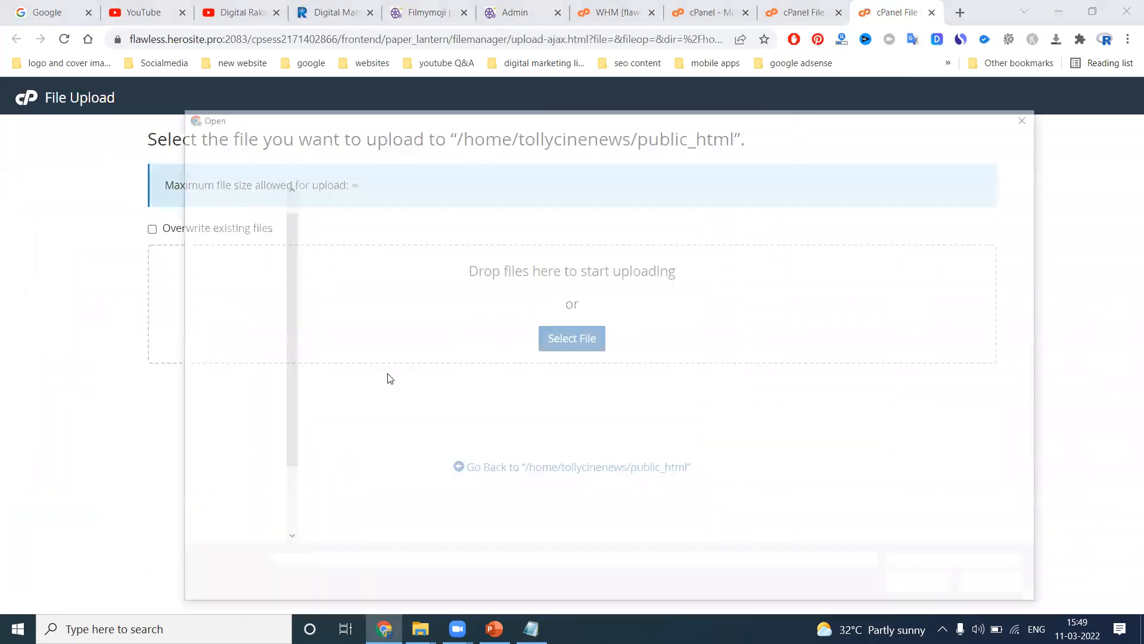
{"action": "scroll", "coordinate": [230, 470], "scroll_direction": "down", "scroll_amount": 1}
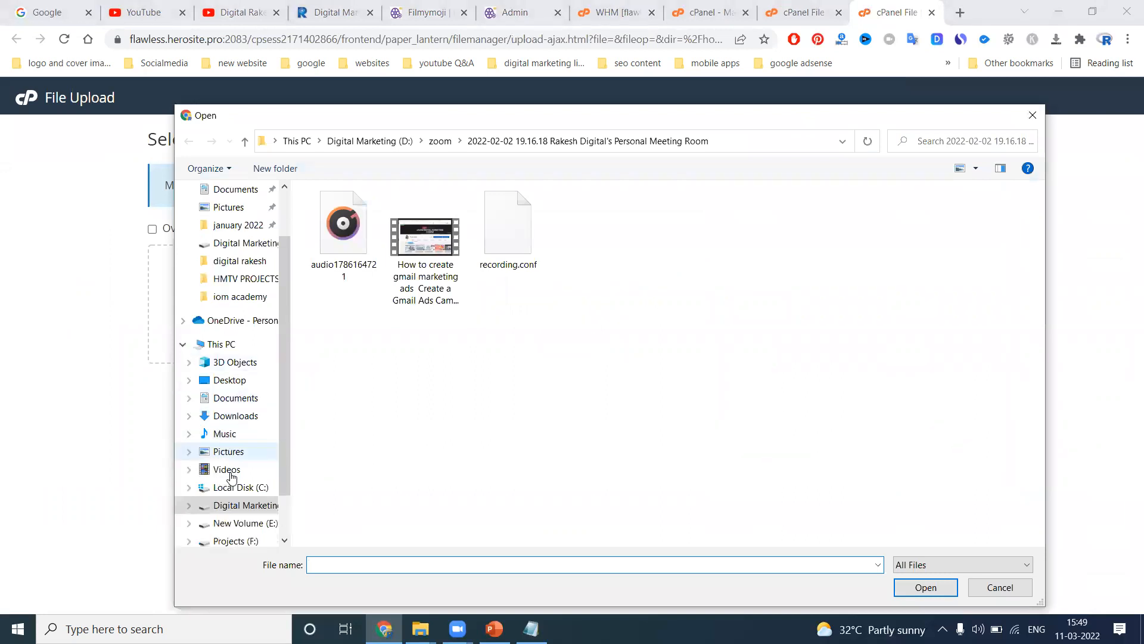
{"action": "left_click", "coordinate": [393, 141]}
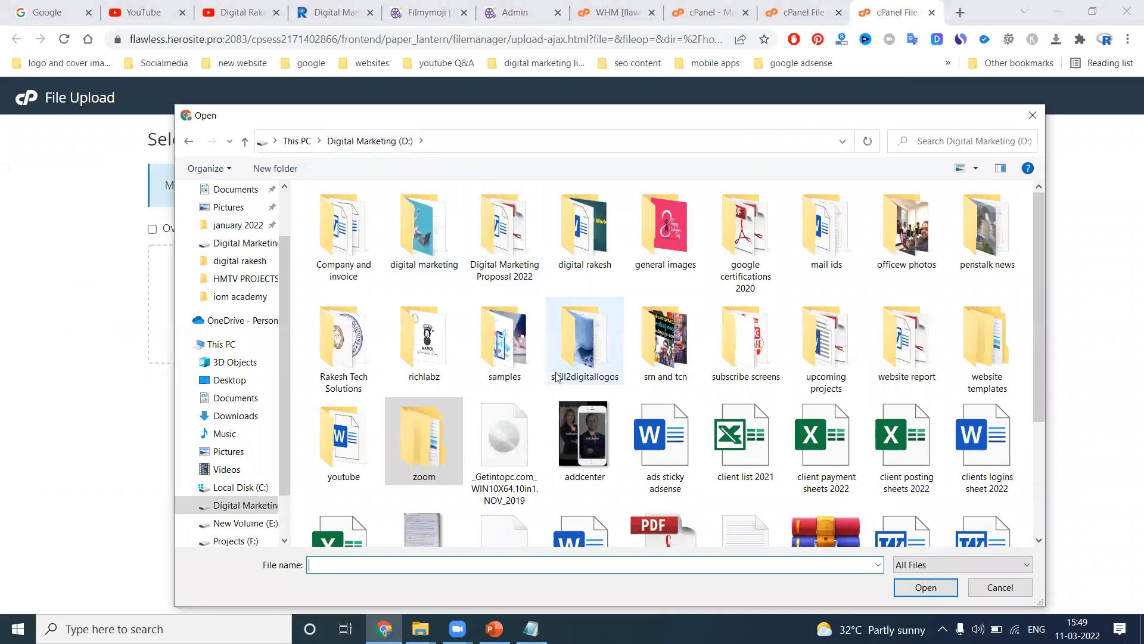
{"action": "scroll", "coordinate": [560, 381], "scroll_direction": "down", "scroll_amount": 3}
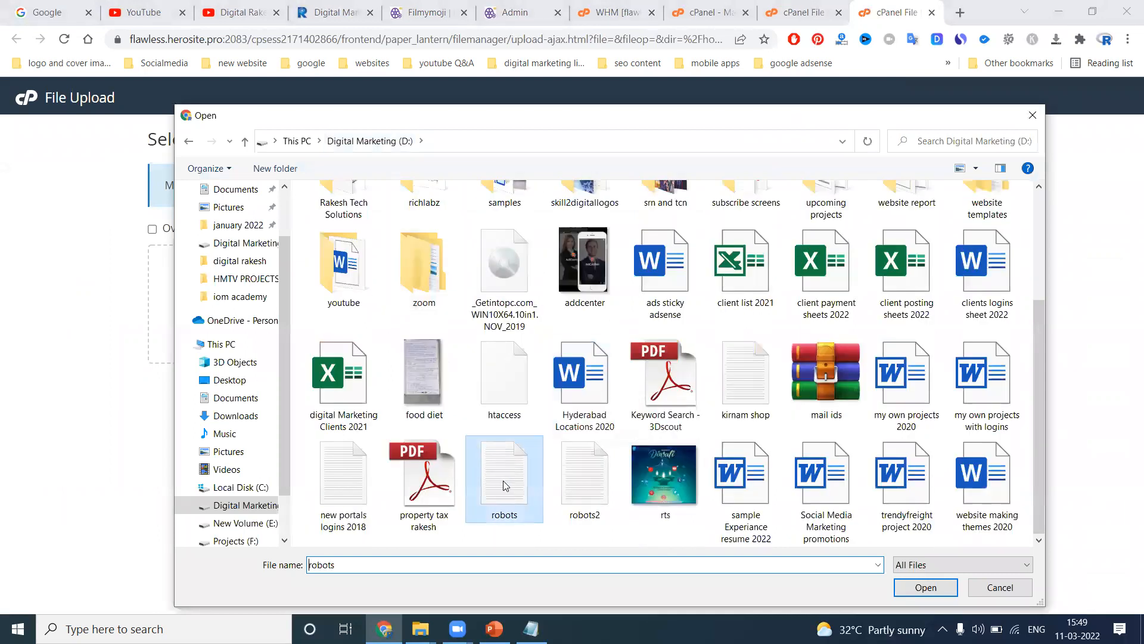
{"action": "double_click", "coordinate": [503, 481]}
{"action": "left_click", "coordinate": [696, 438]}
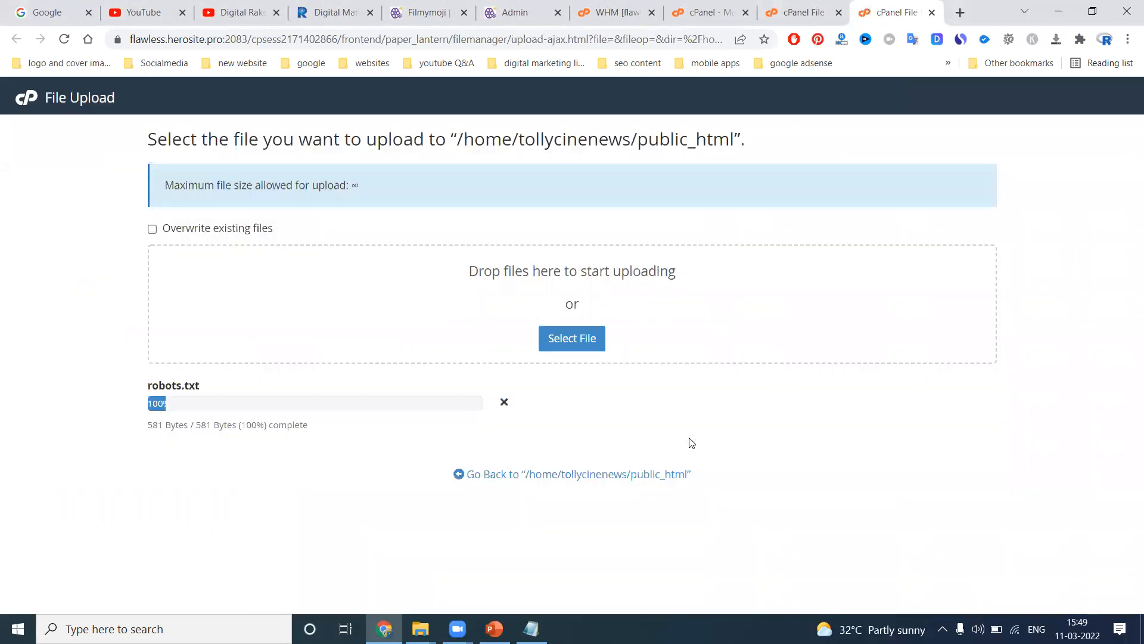
- Open tollycinenews.com/robots.txt in place of the Filmymoji post by replacing the path after the domain
{"action": "left_click", "coordinate": [415, 18]}
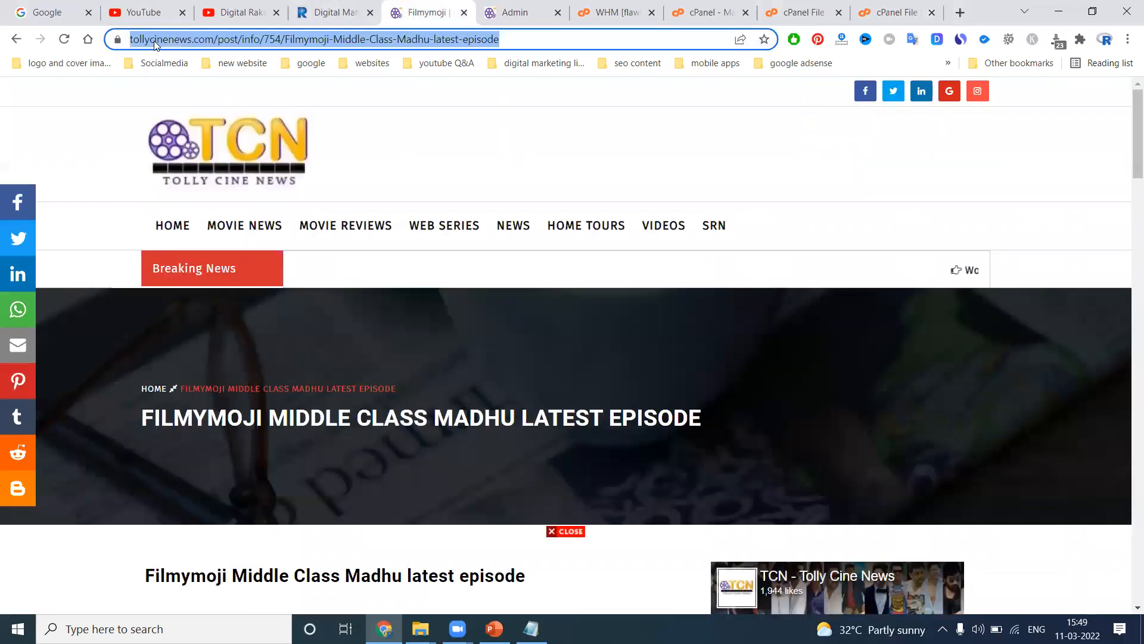
{"action": "left_click", "coordinate": [338, 39]}
{"action": "left_click", "coordinate": [337, 39]}
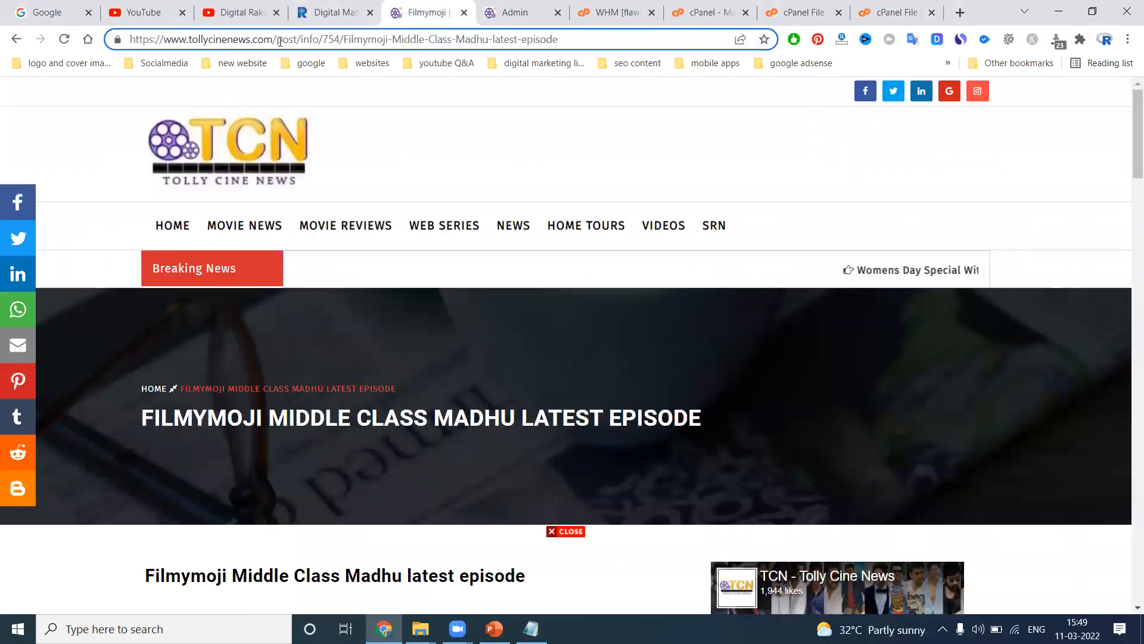
{"action": "left_click_drag", "start_coordinate": [277, 39], "coordinate": [594, 39]}
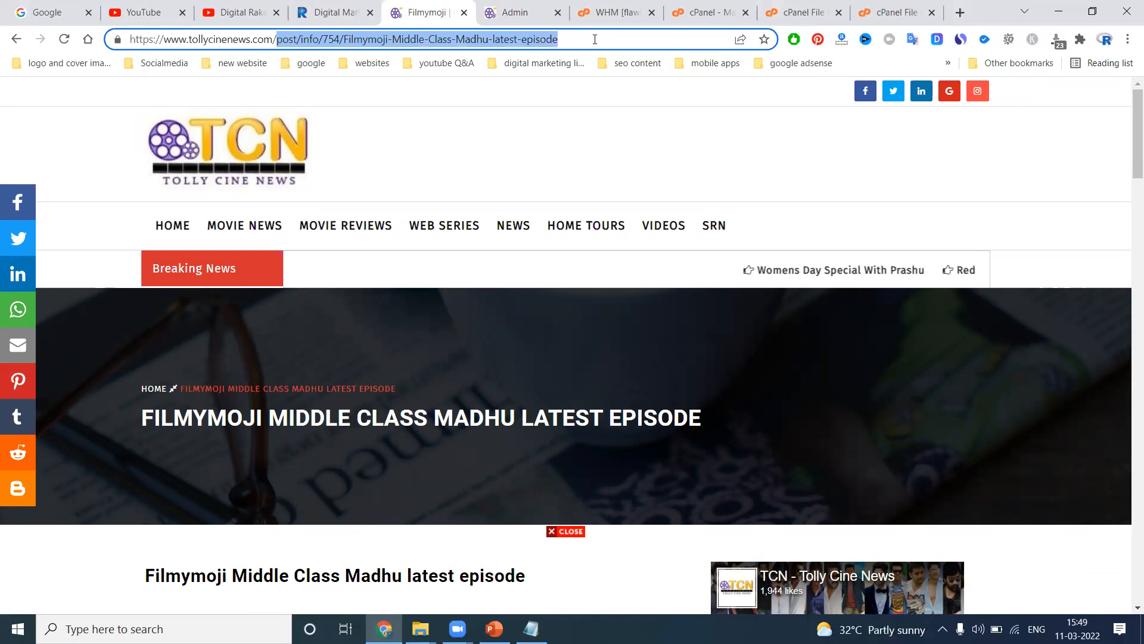
{"action": "type", "text": "robots"}
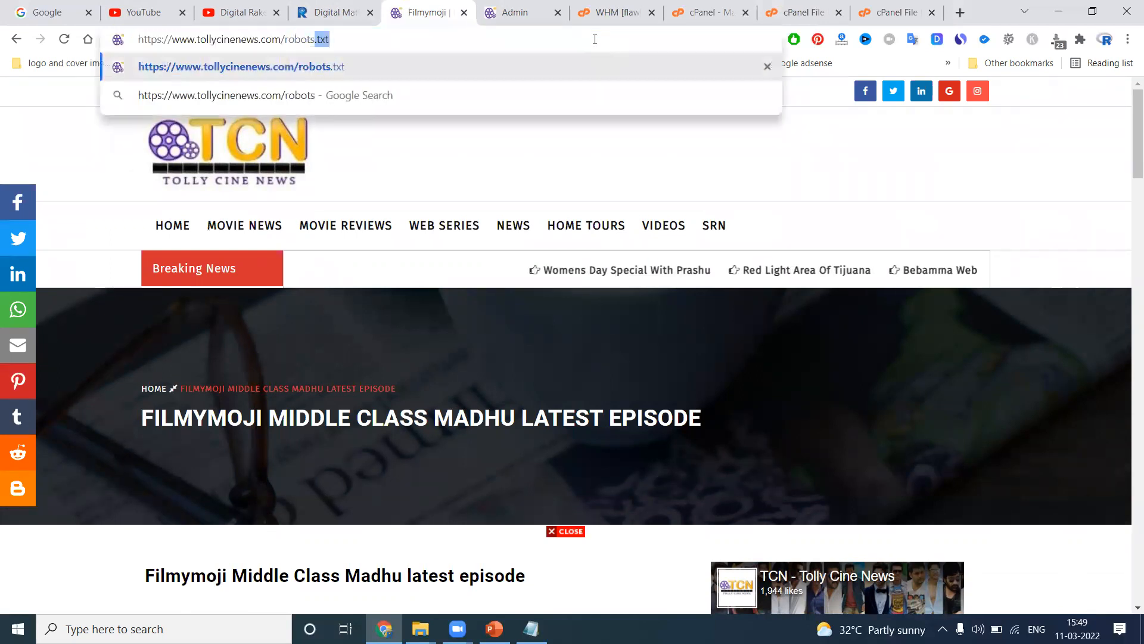
{"action": "key", "text": "Return"}
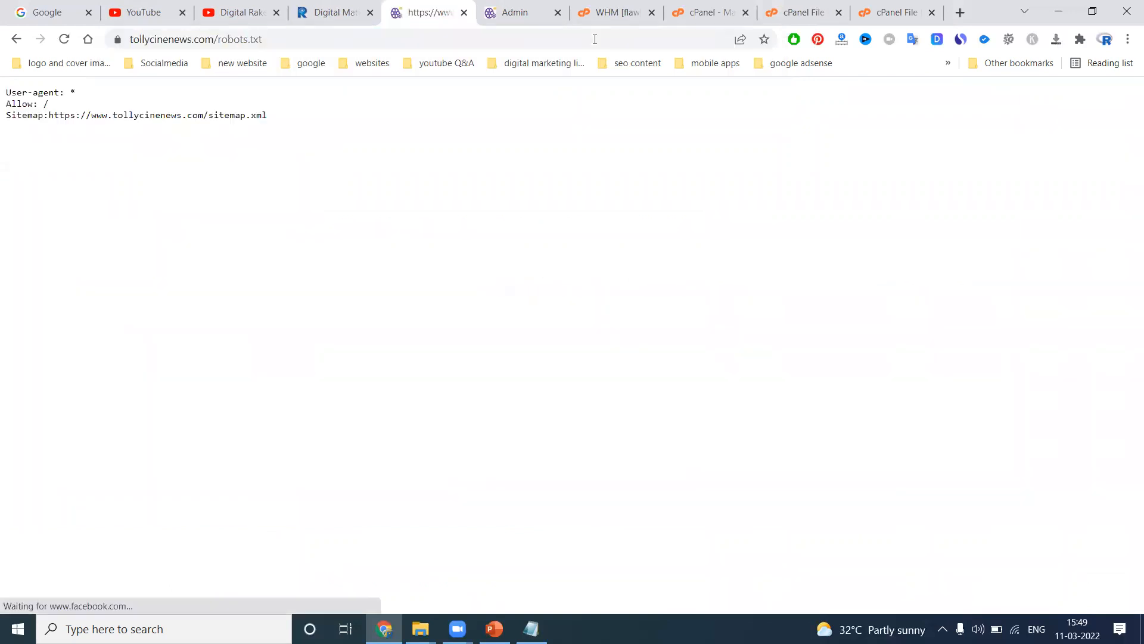
- Copy the live robots.txt URL into a new maximized Notepad document, highlight its domain name and robots.txt parts, and return to Chrome
{"action": "left_click", "coordinate": [326, 33]}
{"action": "key", "text": "ctrl+c"}
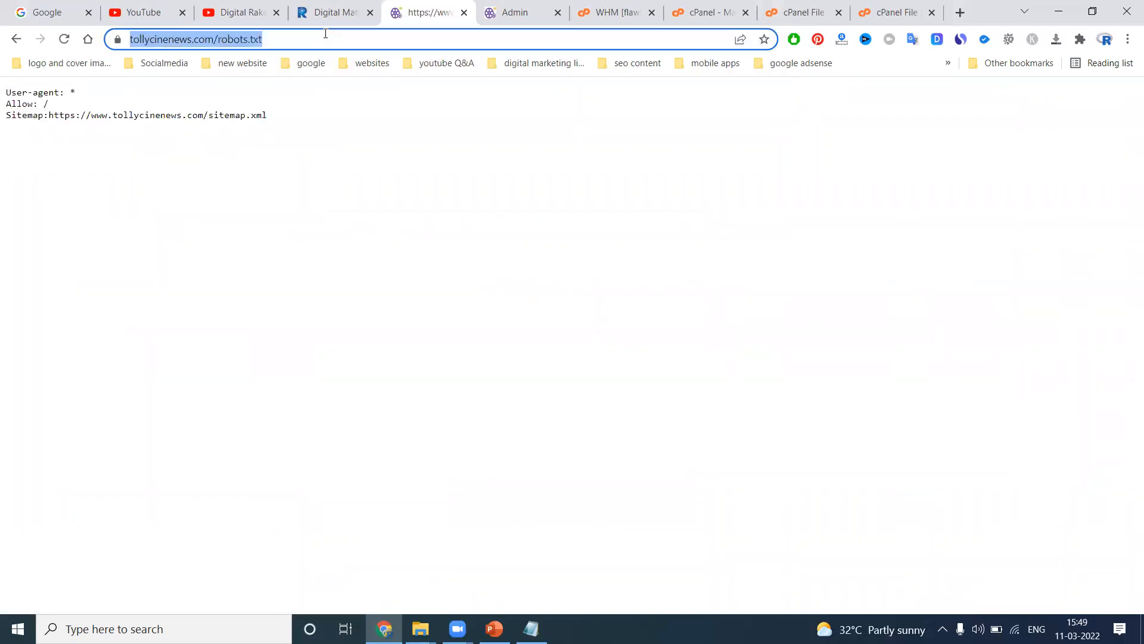
{"action": "key", "text": "super+r"}
{"action": "key", "text": "Return"}
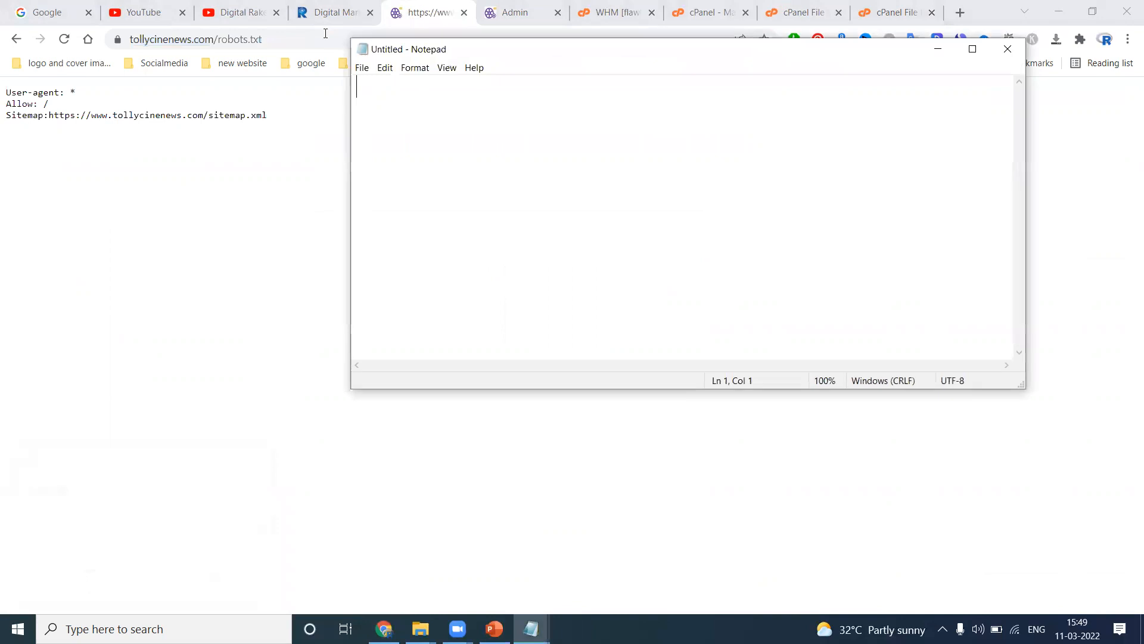
{"action": "key", "text": "ctrl+v"}
{"action": "left_click", "coordinate": [972, 50]}
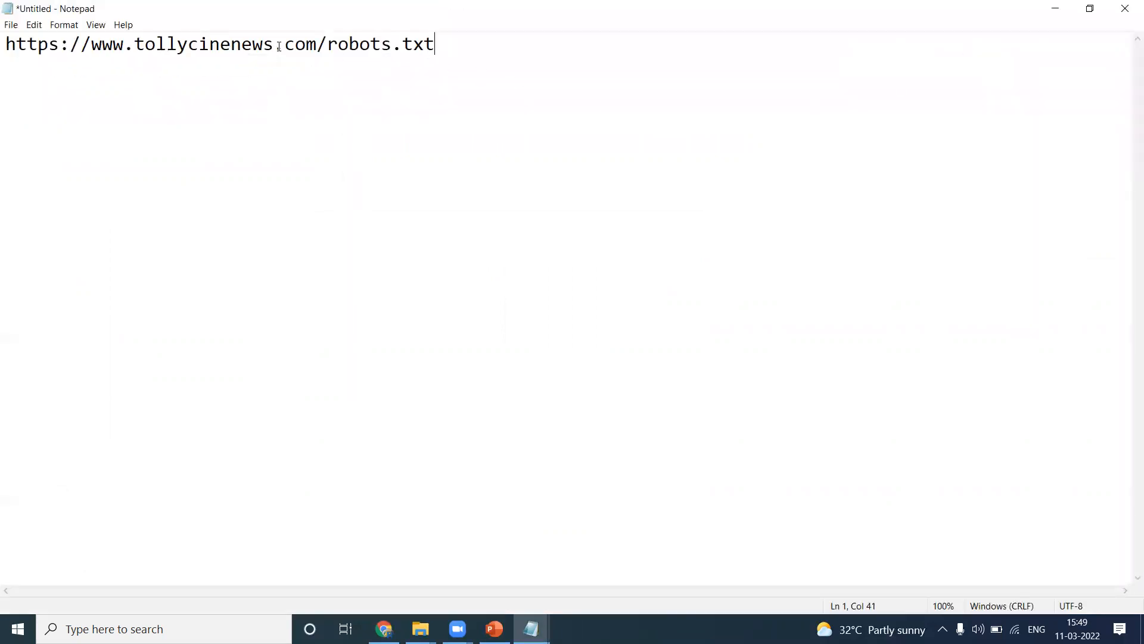
{"action": "left_click_drag", "start_coordinate": [269, 44], "coordinate": [136, 53]}
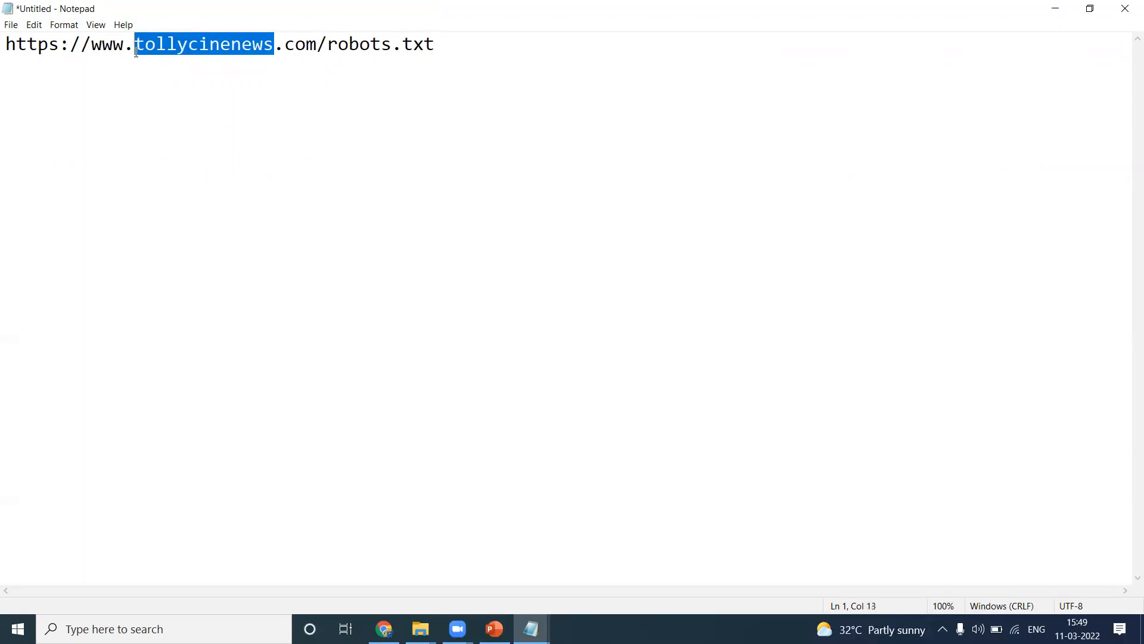
{"action": "left_click_drag", "start_coordinate": [323, 43], "coordinate": [453, 48]}
{"action": "key", "text": "alt+Tab"}
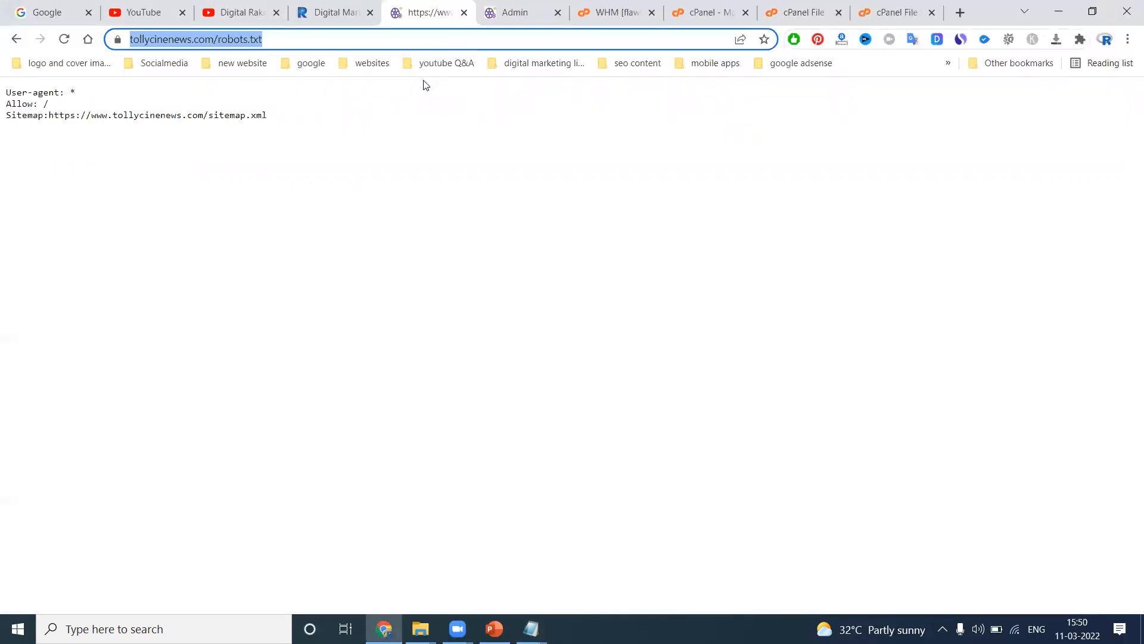
{"action": "left_click", "coordinate": [514, 12]}
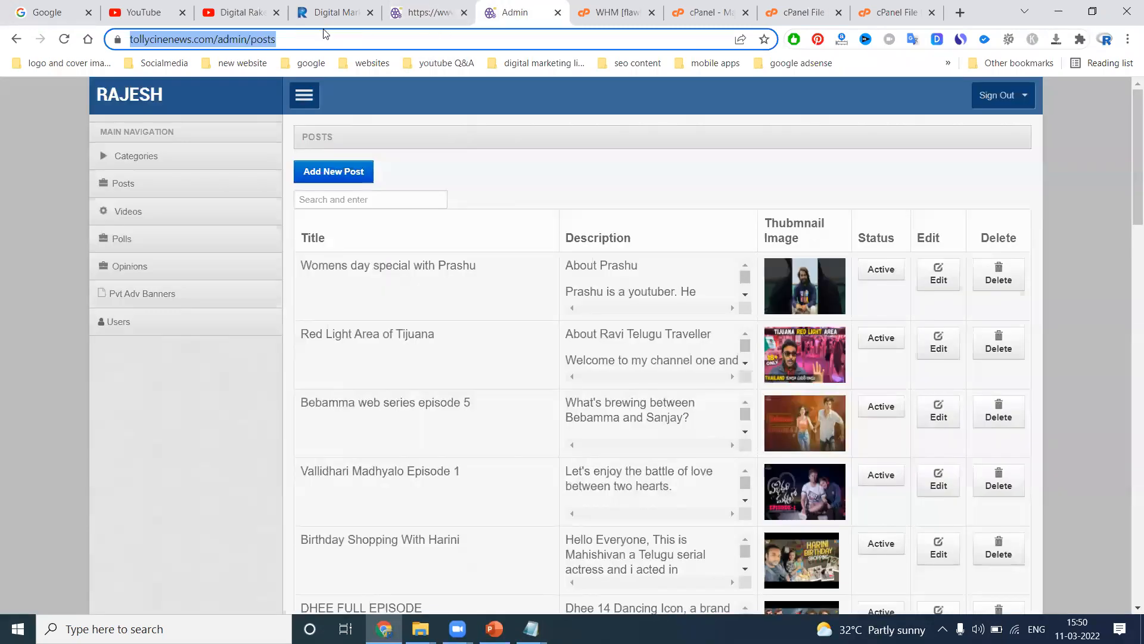
{"action": "left_click", "coordinate": [48, 12]}
{"action": "type", "text": "https://www.tollycinenews.com/admin/posts"}
{"action": "key", "text": "Return"}
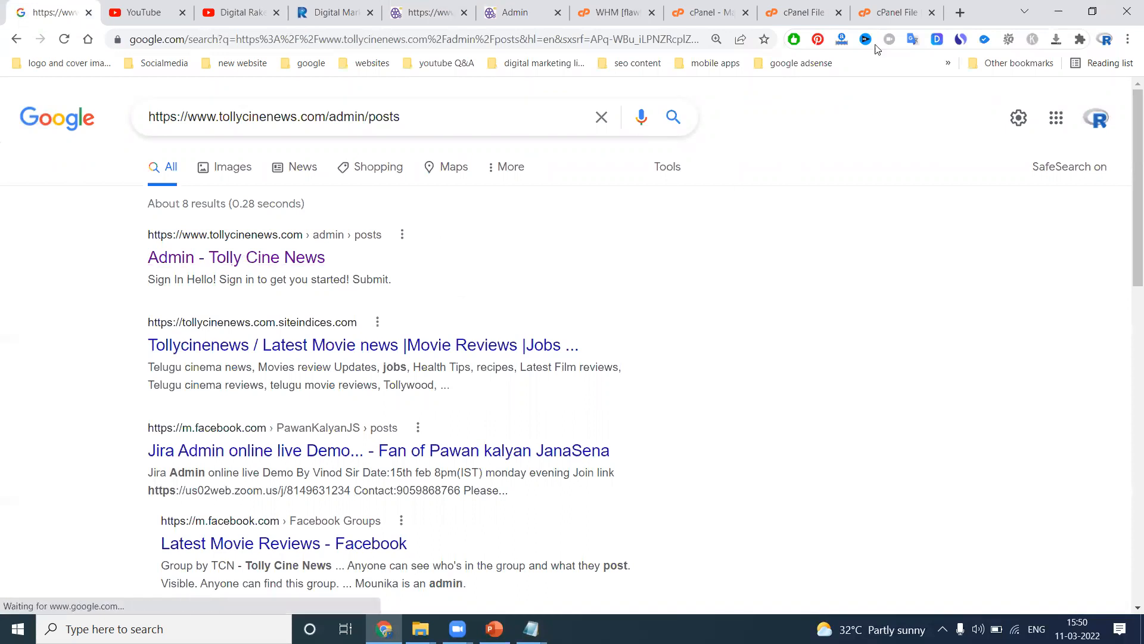
{"action": "mouse_move", "coordinate": [531, 629]}
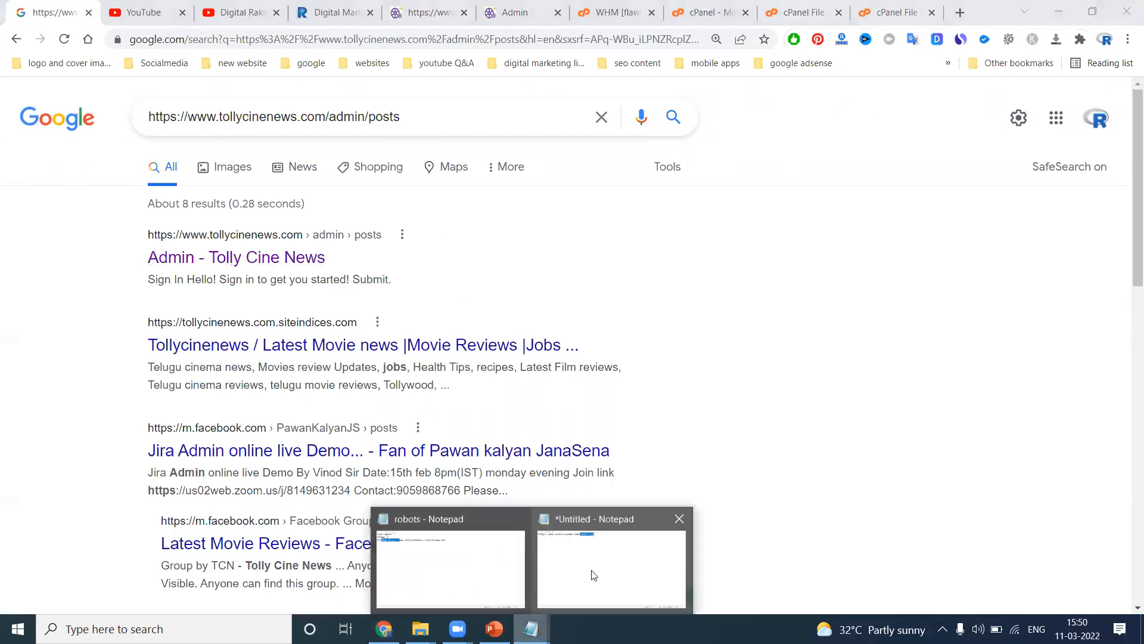
{"action": "left_click", "coordinate": [451, 563]}
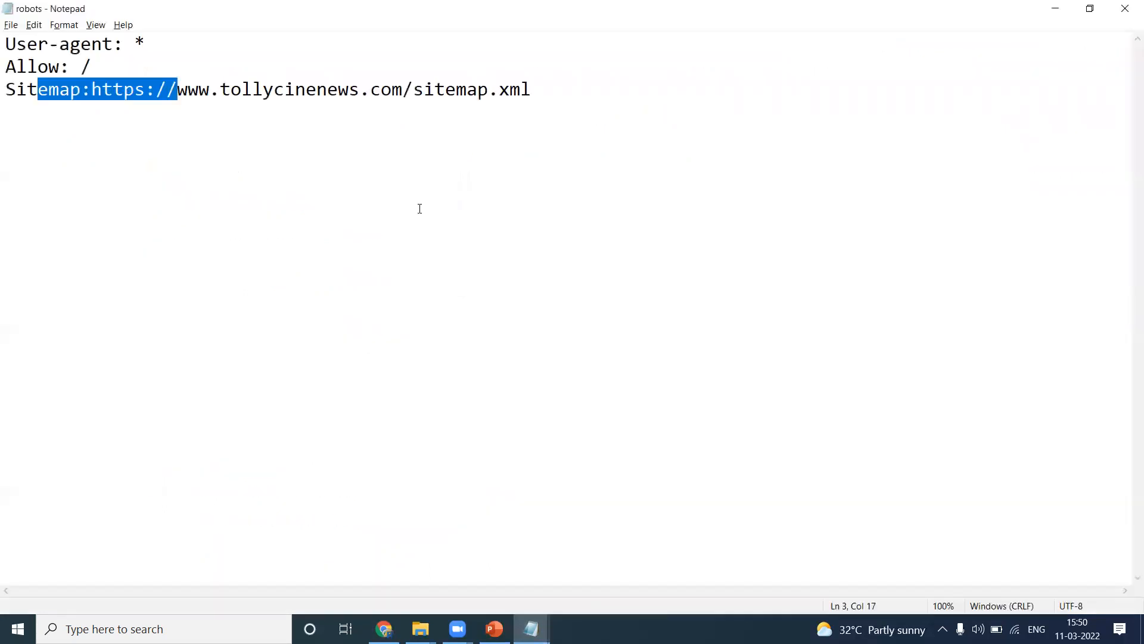
{"action": "left_click", "coordinate": [541, 103]}
{"action": "key", "text": "Return"}
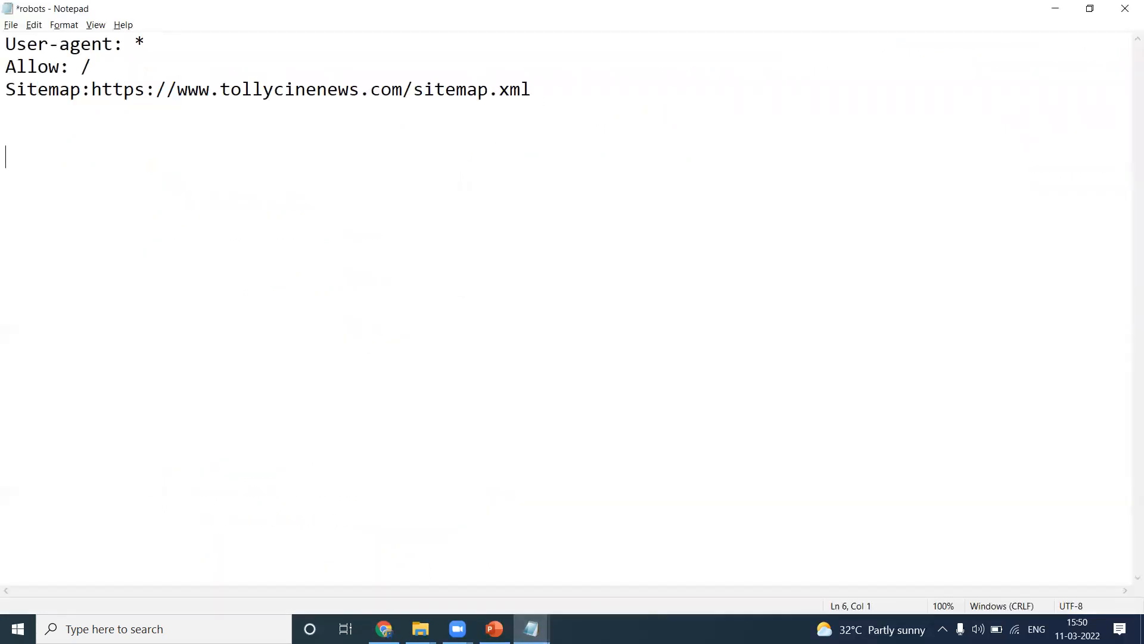
{"action": "type", "text": "https://www.tollycinenews.com/admin/posts"}
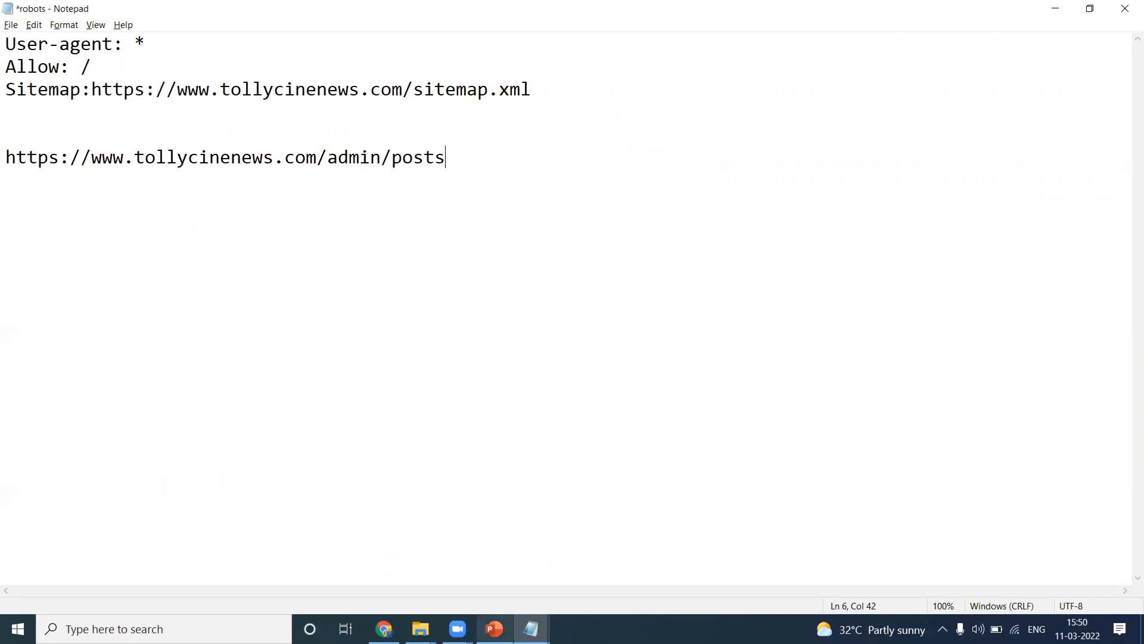
- Copy the Disallow directive from the PowerPoint slide and replace the URL's domain part in Notepad so the line reads Disallow:/admin/posts
{"action": "left_click", "coordinate": [494, 629]}
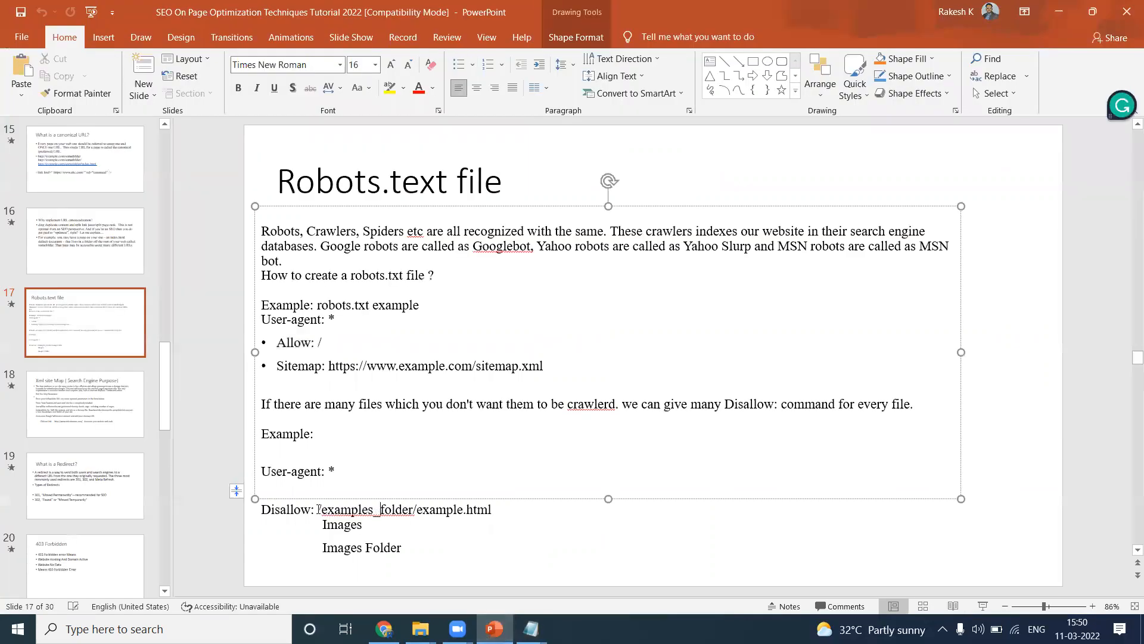
{"action": "left_click_drag", "start_coordinate": [321, 510], "coordinate": [270, 508]}
{"action": "key", "text": "ctrl+c"}
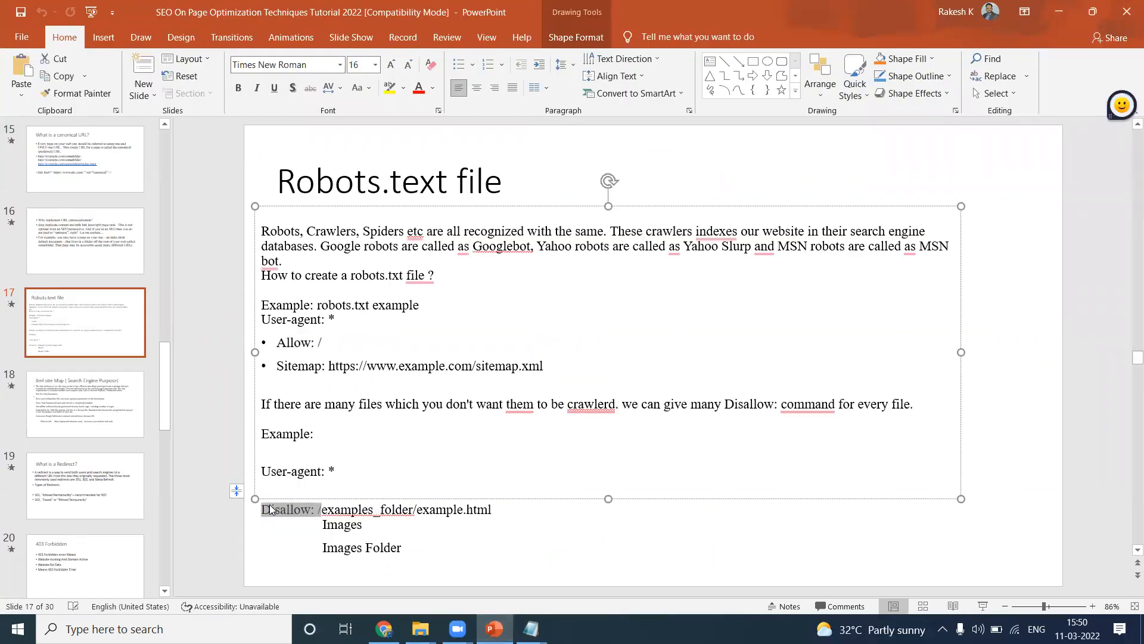
{"action": "key", "text": "alt+Tab"}
{"action": "left_click_drag", "start_coordinate": [318, 149], "coordinate": [6, 170]}
{"action": "key", "text": "ctrl+v"}
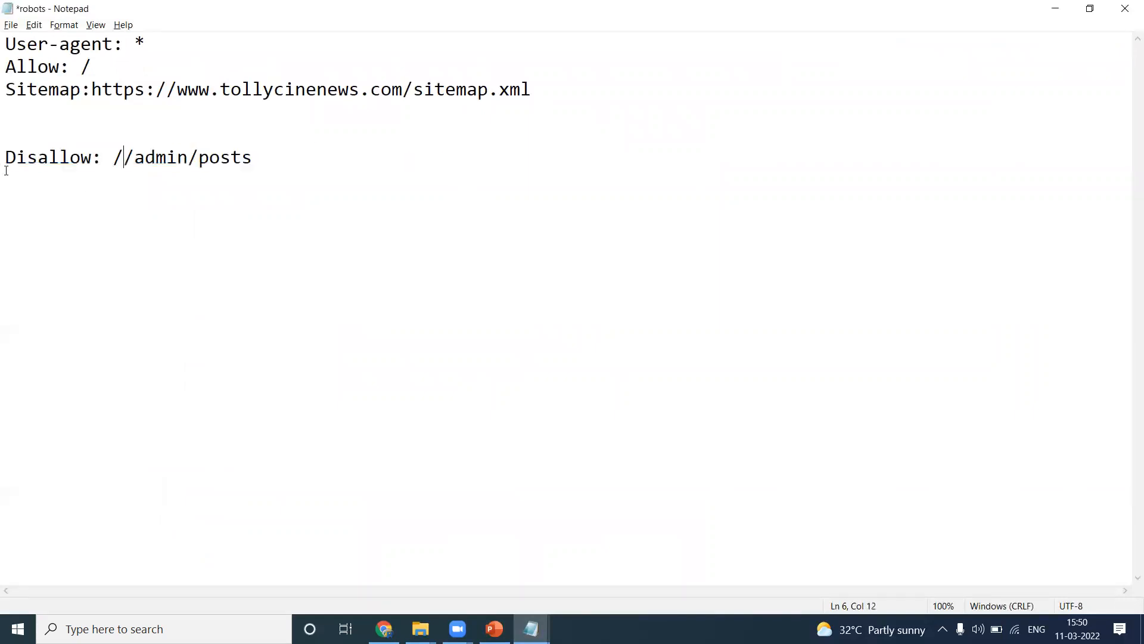
{"action": "key", "text": "BackSpace"}
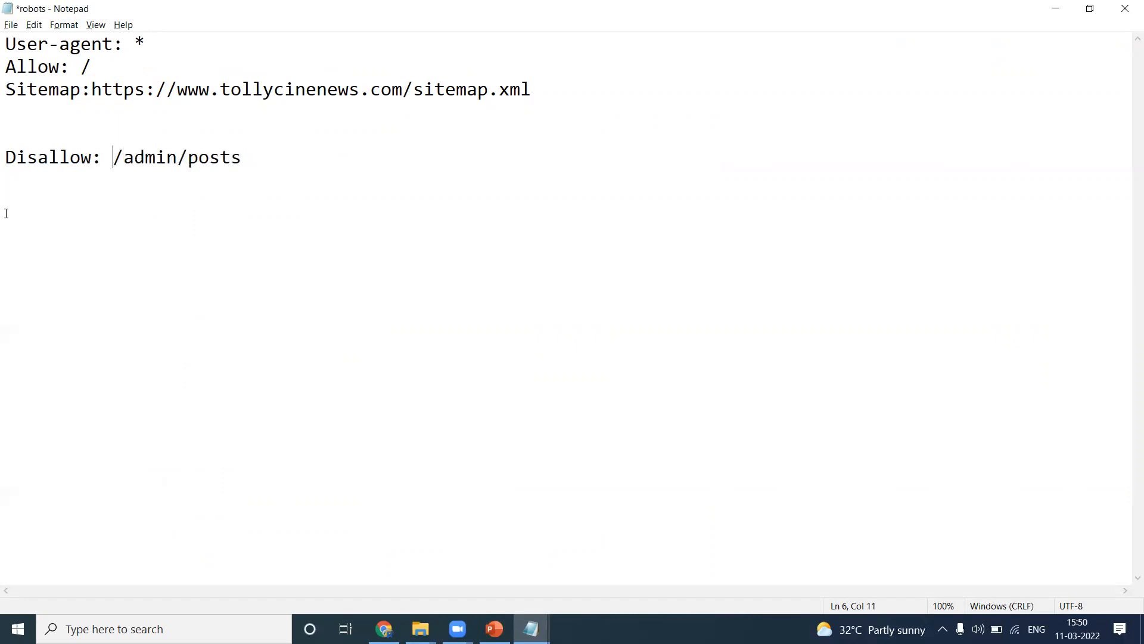
{"action": "key", "text": "BackSpace"}
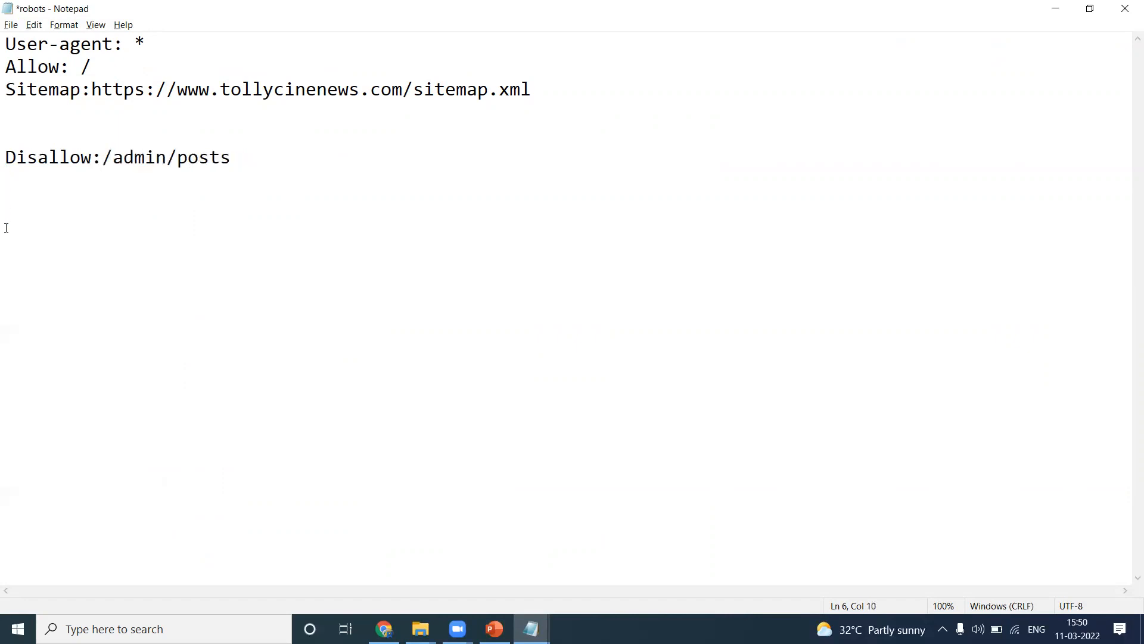
- Minimize Notepad and PowerPoint, return to the live robots.txt page in Chrome, and enlarge its text to 250%
{"action": "key", "text": "alt+Tab"}
{"action": "key", "text": "alt+Tab"}
{"action": "left_click", "coordinate": [1055, 8]}
{"action": "left_click", "coordinate": [1058, 11]}
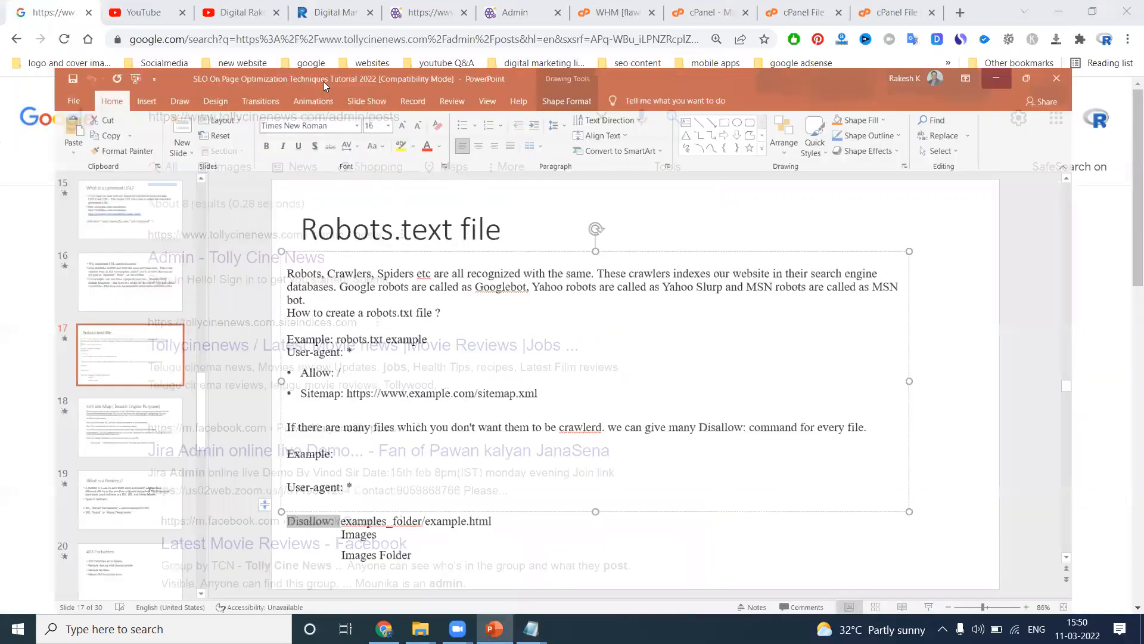
{"action": "left_click", "coordinate": [416, 19]}
{"action": "left_click", "coordinate": [66, 141]}
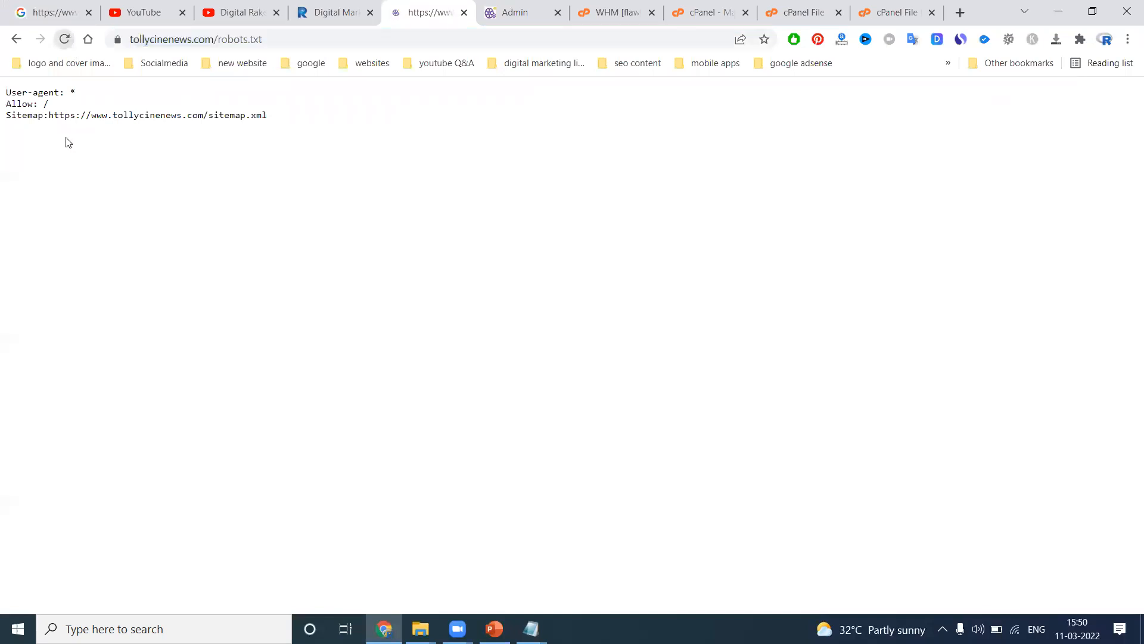
{"action": "key", "text": "ctrl+plus"}
{"action": "key", "text": "ctrl+plus"}
{"action": "key", "text": "ctrl+plus"}
{"action": "key", "text": "ctrl+plus"}
{"action": "key", "text": "ctrl+plus"}
{"action": "key", "text": "ctrl+plus"}
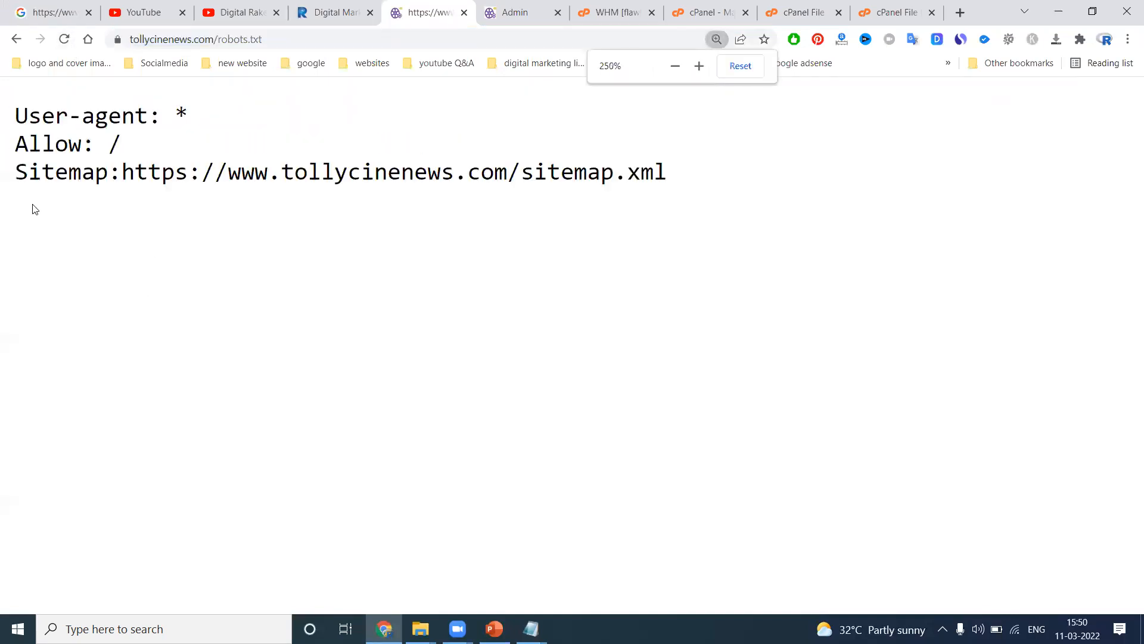
- Upload the edited robots.txt to public_html through the cPanel File Upload page, overwriting the existing file
{"action": "left_click", "coordinate": [888, 8]}
{"action": "left_click", "coordinate": [582, 337]}
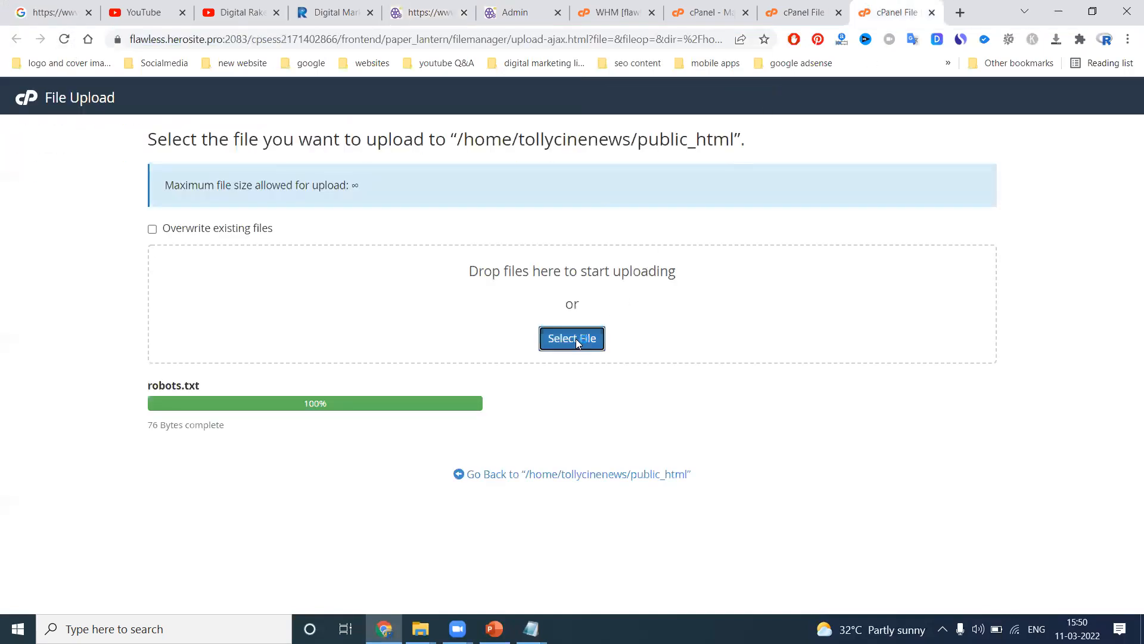
{"action": "double_click", "coordinate": [504, 476]}
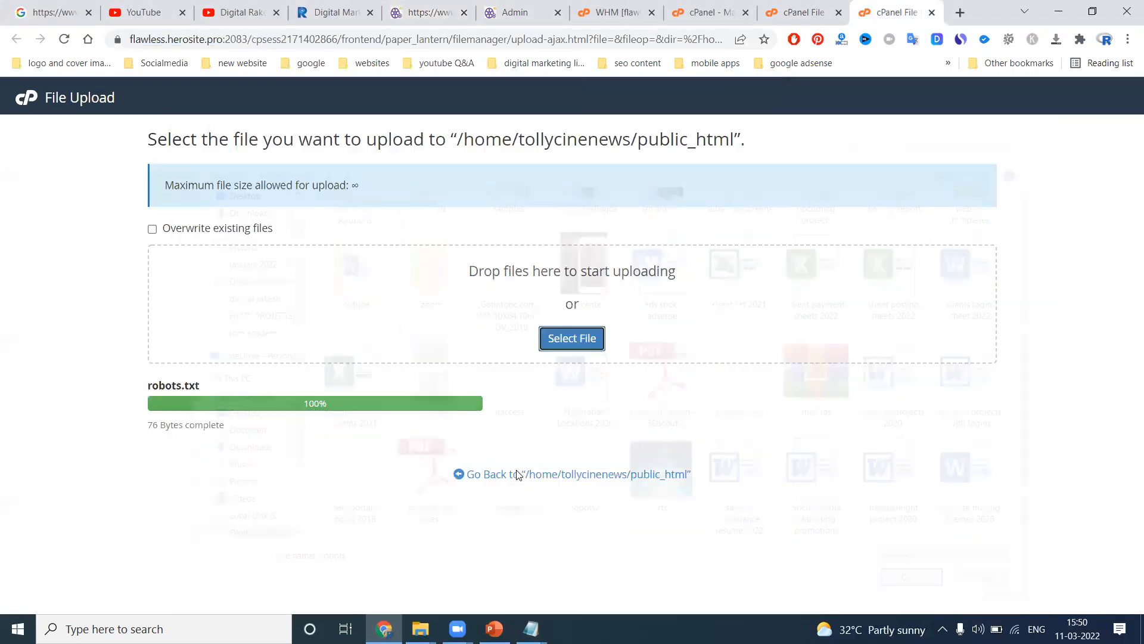
{"action": "left_click", "coordinate": [692, 438]}
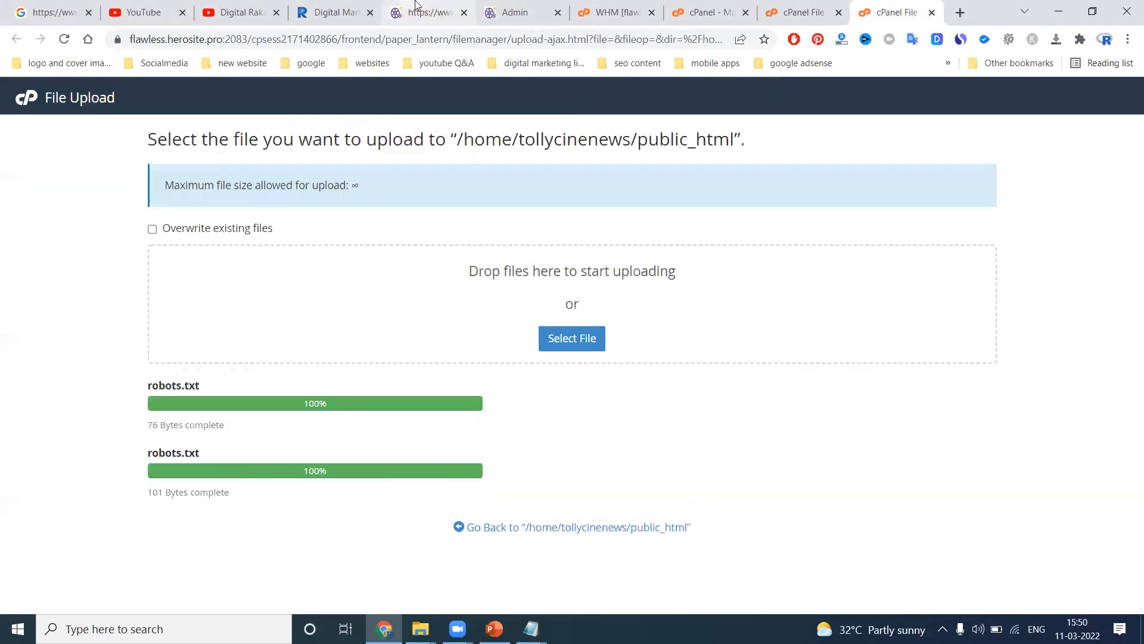
- Reload the live robots.txt page and examine its Allow, Sitemap and Disallow:/admin/posts lines by highlighting them
{"action": "left_click", "coordinate": [426, 12]}
{"action": "left_click", "coordinate": [64, 39]}
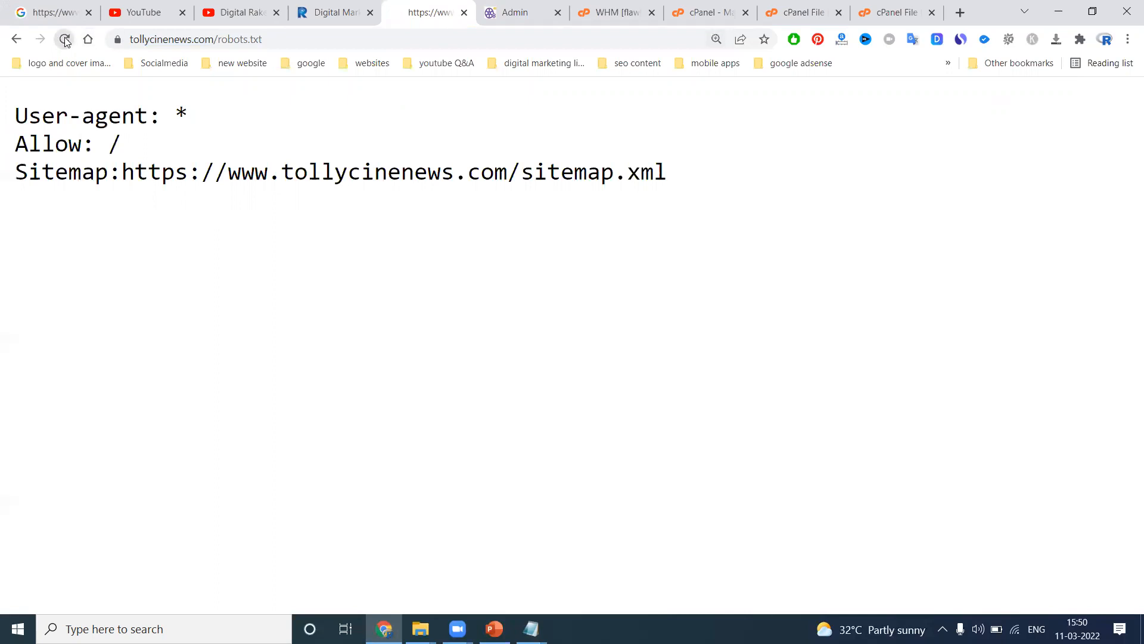
{"action": "left_click_drag", "start_coordinate": [15, 261], "coordinate": [294, 256]}
{"action": "left_click_drag", "start_coordinate": [228, 174], "coordinate": [503, 185]}
{"action": "double_click", "coordinate": [298, 255]}
{"action": "left_click_drag", "start_coordinate": [177, 256], "coordinate": [134, 255]}
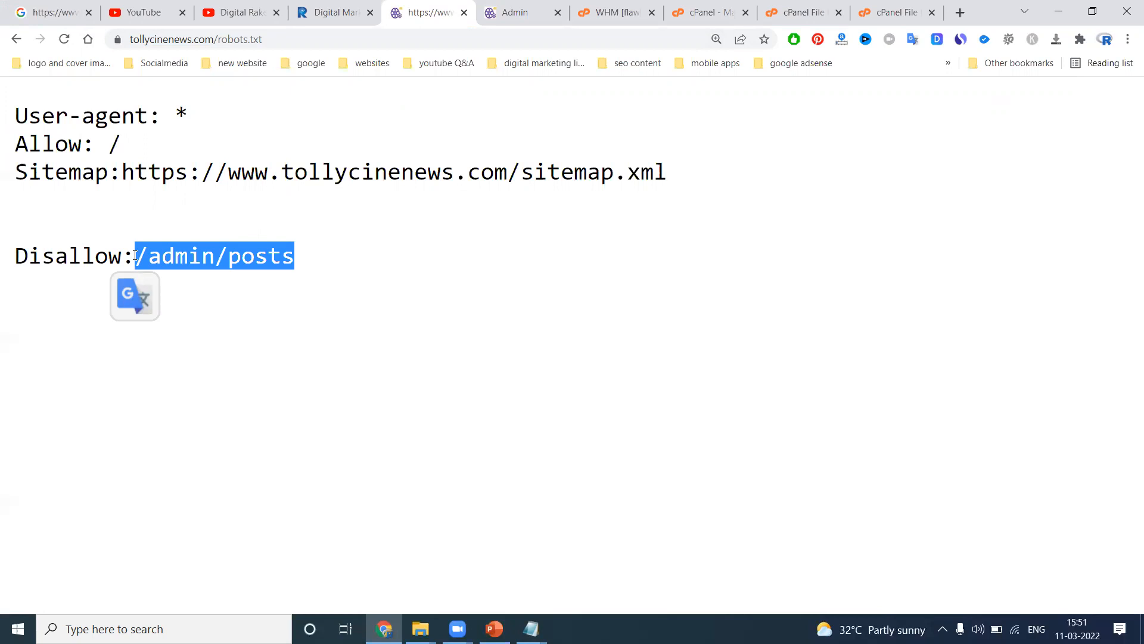
{"action": "left_click", "coordinate": [291, 253]}
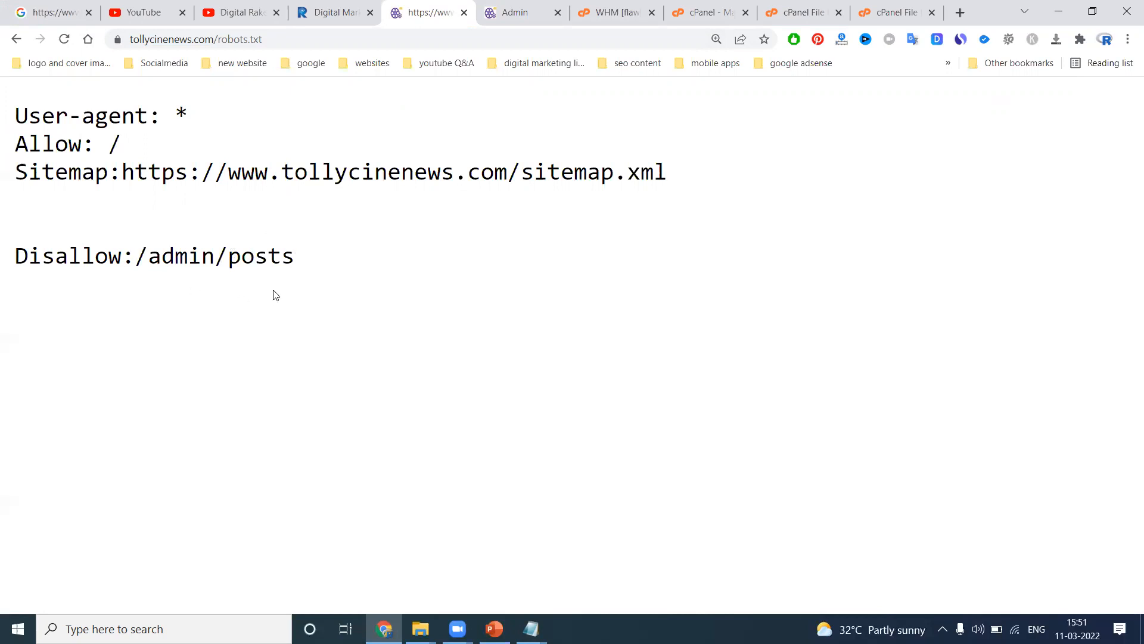
{"action": "left_click_drag", "start_coordinate": [141, 255], "coordinate": [296, 257]}
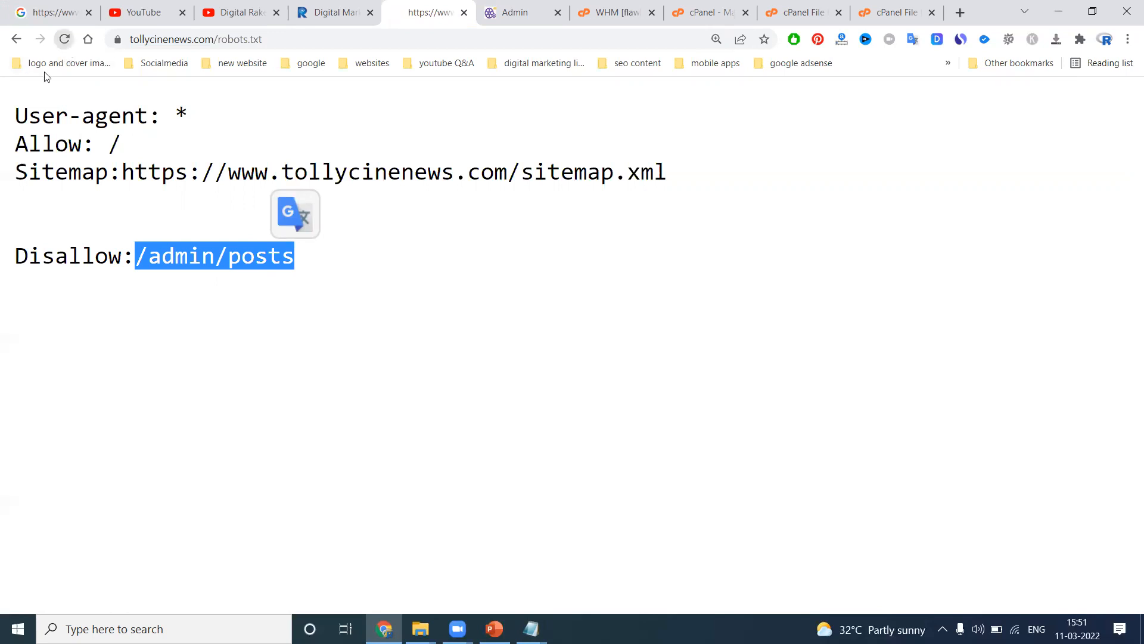
{"action": "left_click", "coordinate": [227, 206]}
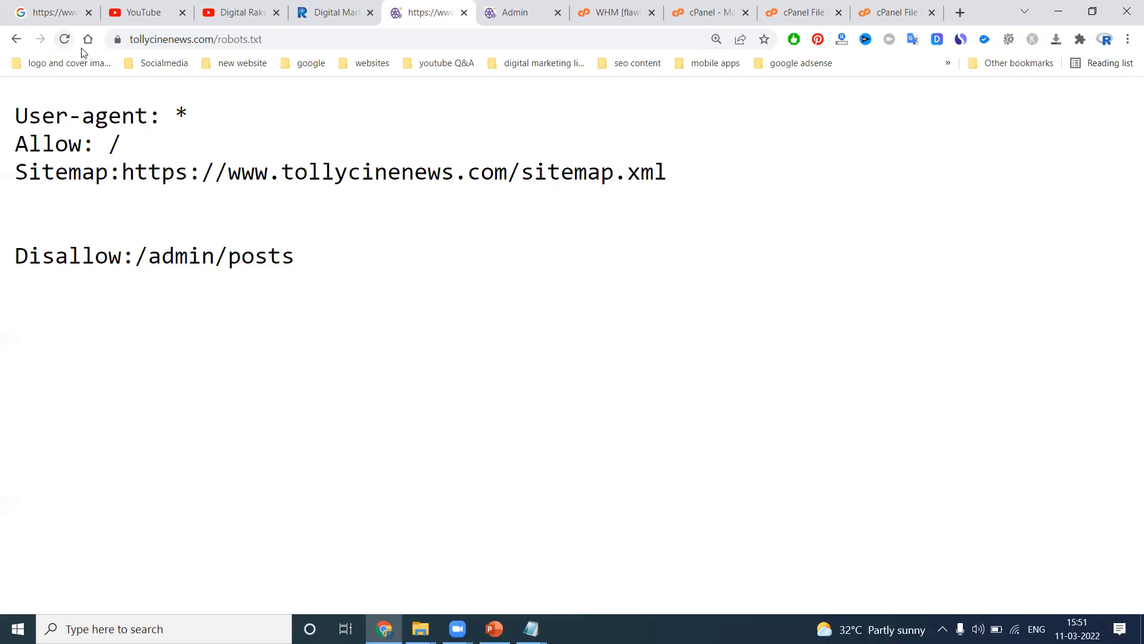
{"action": "left_click_drag", "start_coordinate": [40, 143], "coordinate": [710, 163]}
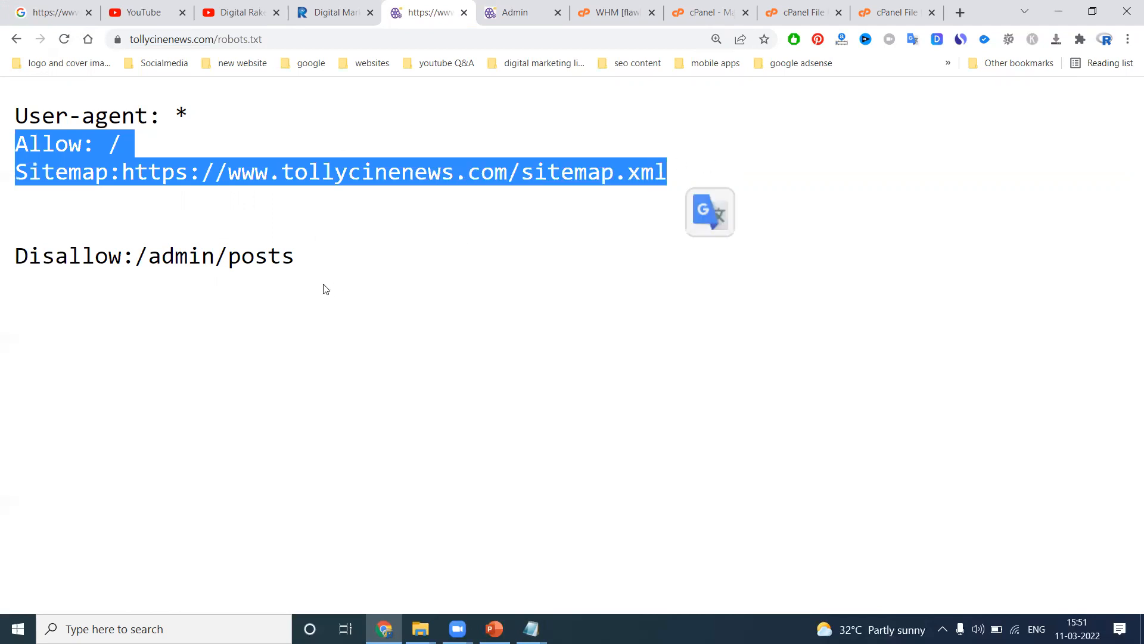
{"action": "left_click_drag", "start_coordinate": [298, 259], "coordinate": [3, 275]}
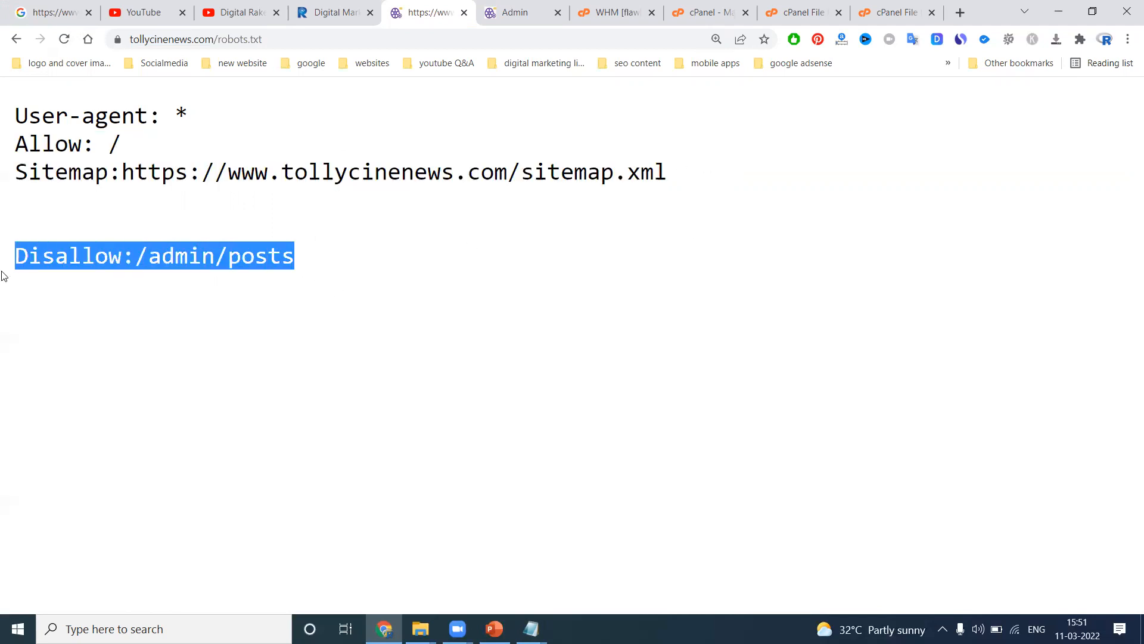
- Rerun the Google search for the admin/posts URL, and search for "tollycinenews admin" instead
{"action": "left_click", "coordinate": [53, 12]}
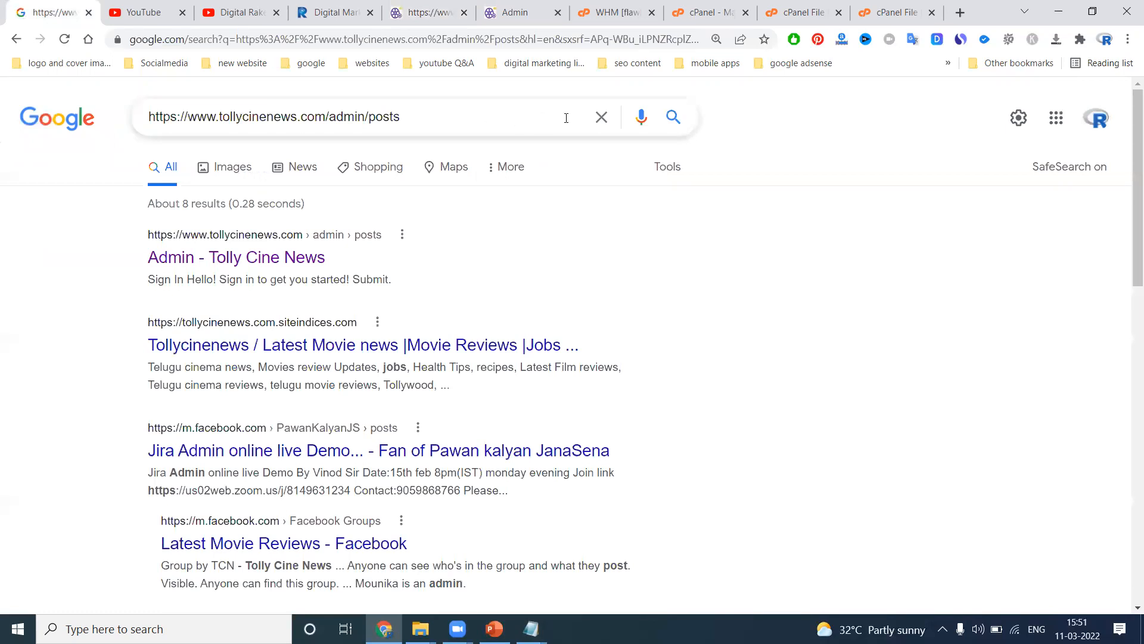
{"action": "left_click", "coordinate": [673, 116]}
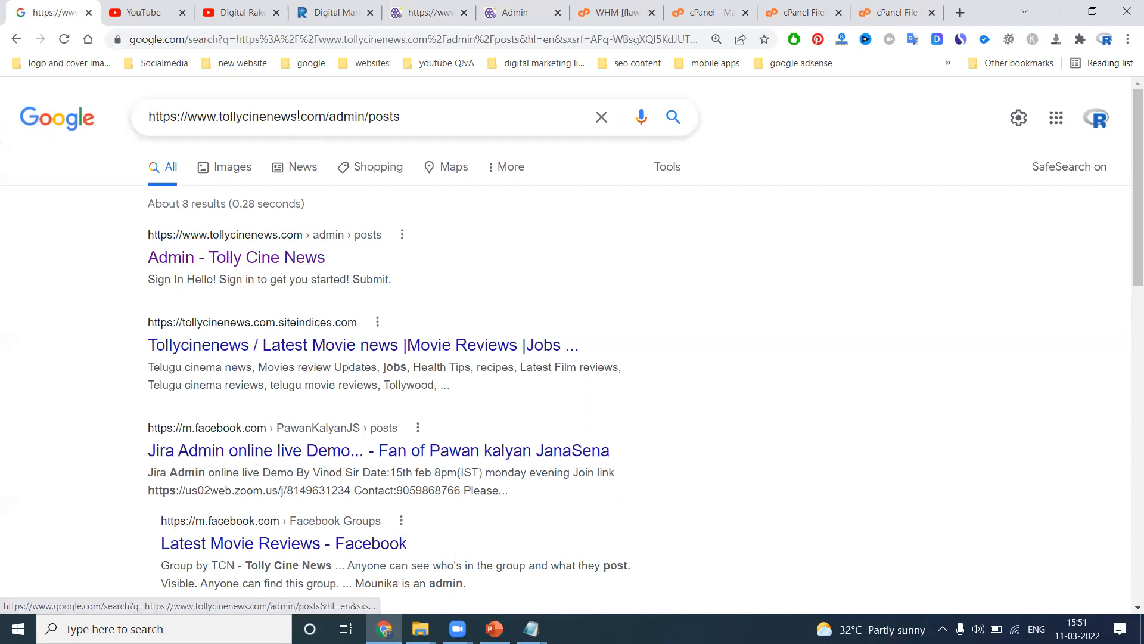
{"action": "left_click_drag", "start_coordinate": [297, 117], "coordinate": [430, 117]}
{"action": "key", "text": "BackSpace"}
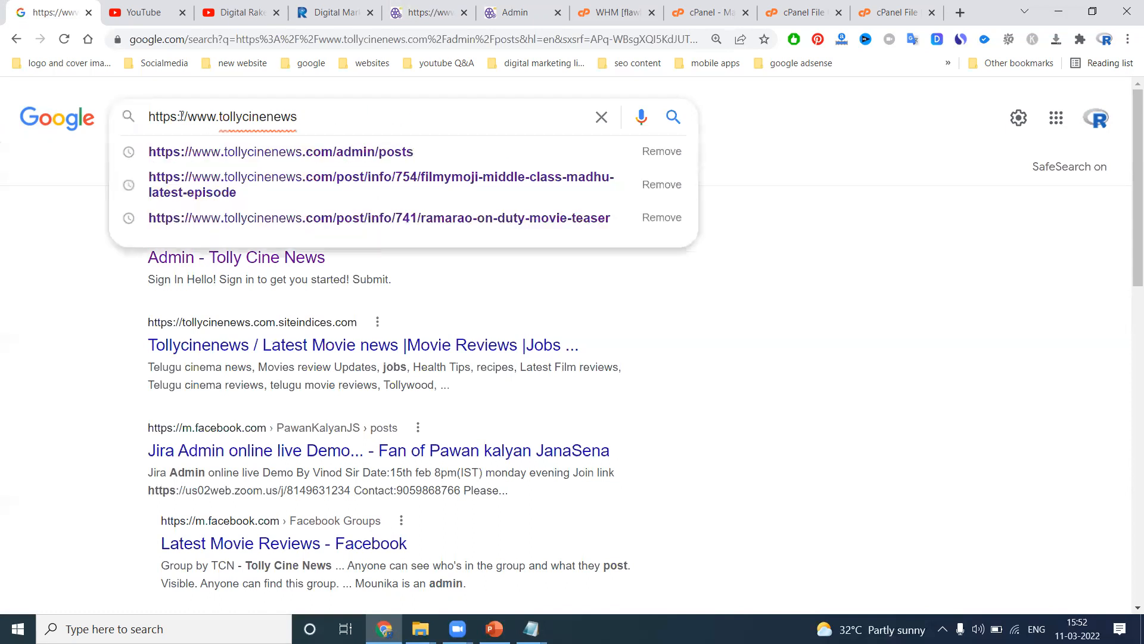
{"action": "left_click_drag", "start_coordinate": [220, 117], "coordinate": [109, 119]}
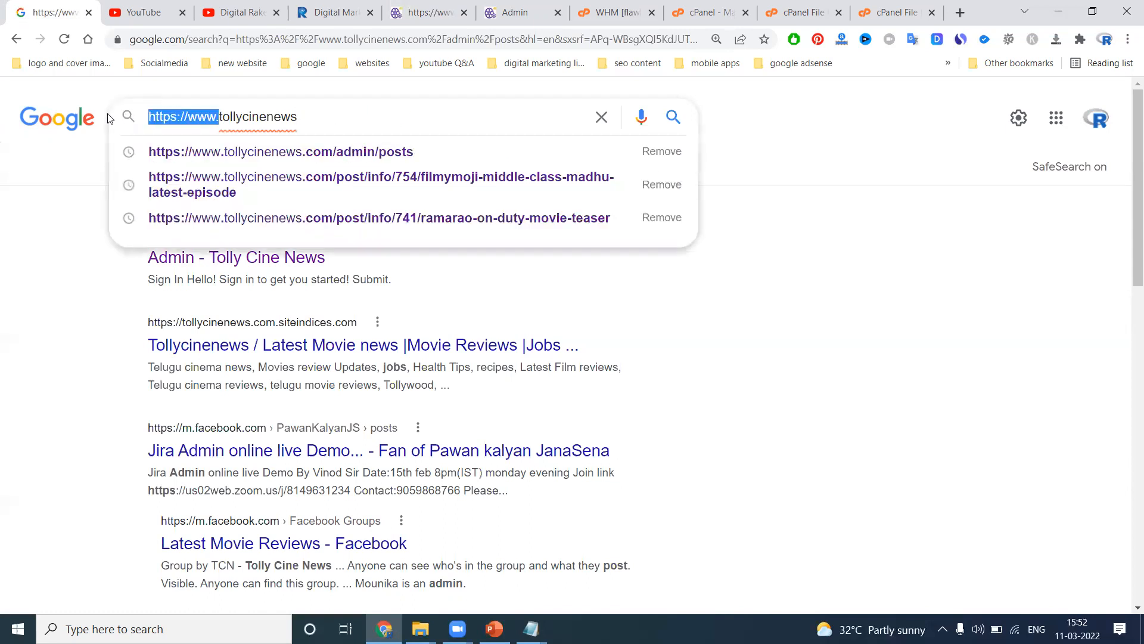
{"action": "key", "text": "BackSpace"}
{"action": "type", "text": "admin"}
{"action": "key", "text": "Return"}
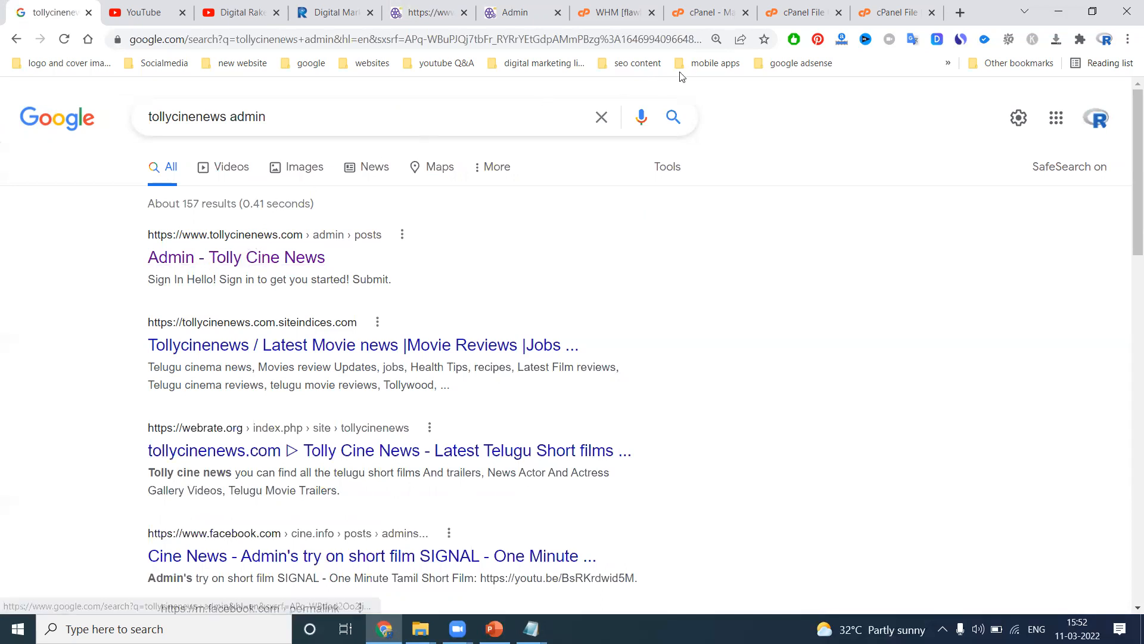
{"action": "left_click", "coordinate": [515, 12]}
{"action": "key", "text": "ctrl+c"}
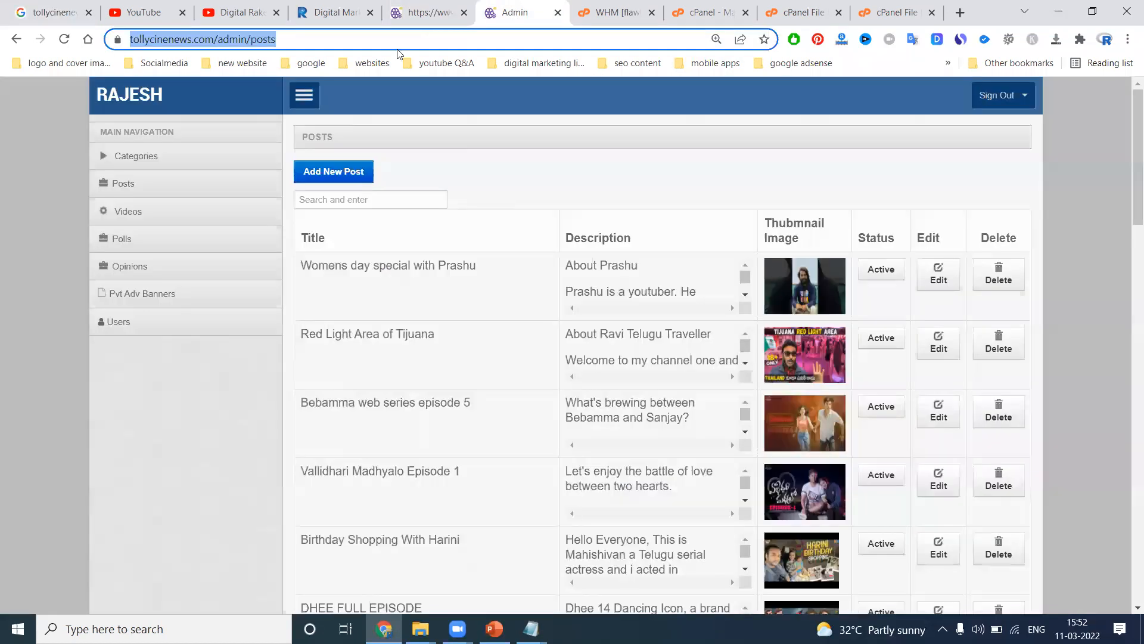
{"action": "left_click", "coordinate": [894, 12]}
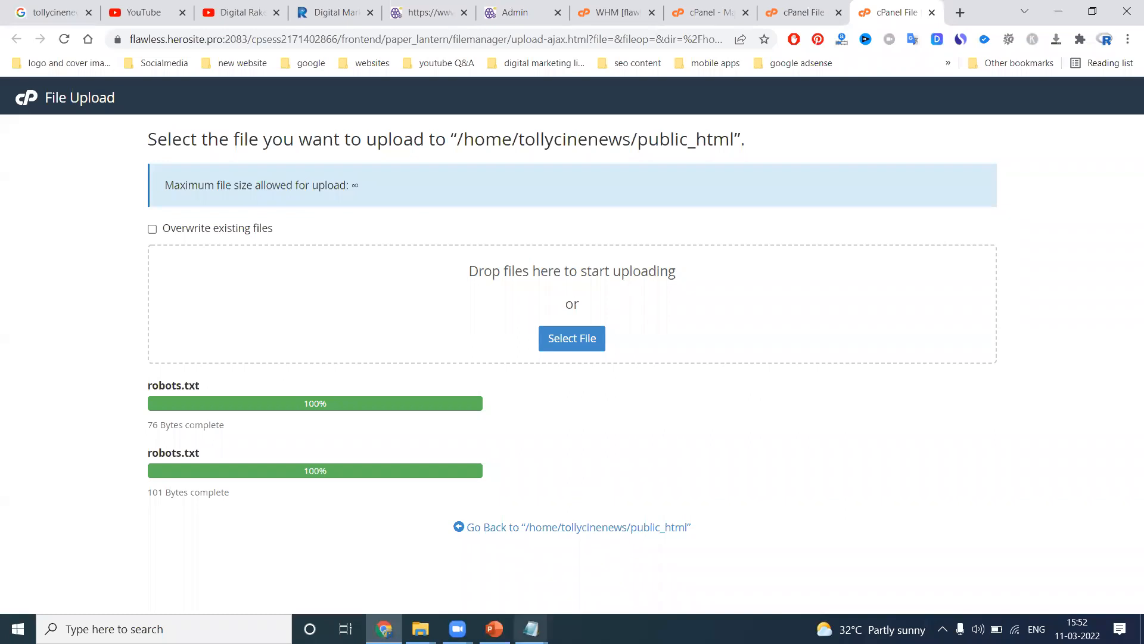
{"action": "mouse_move", "coordinate": [531, 629]}
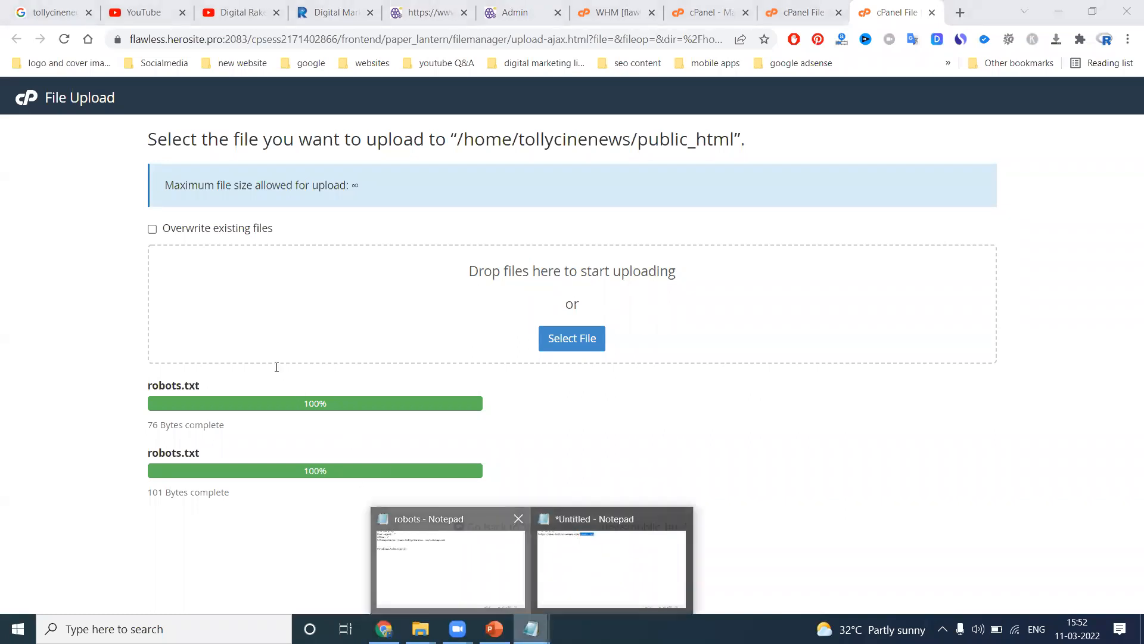
{"action": "left_click", "coordinate": [467, 564]}
{"action": "left_click_drag", "start_coordinate": [105, 159], "coordinate": [280, 159]}
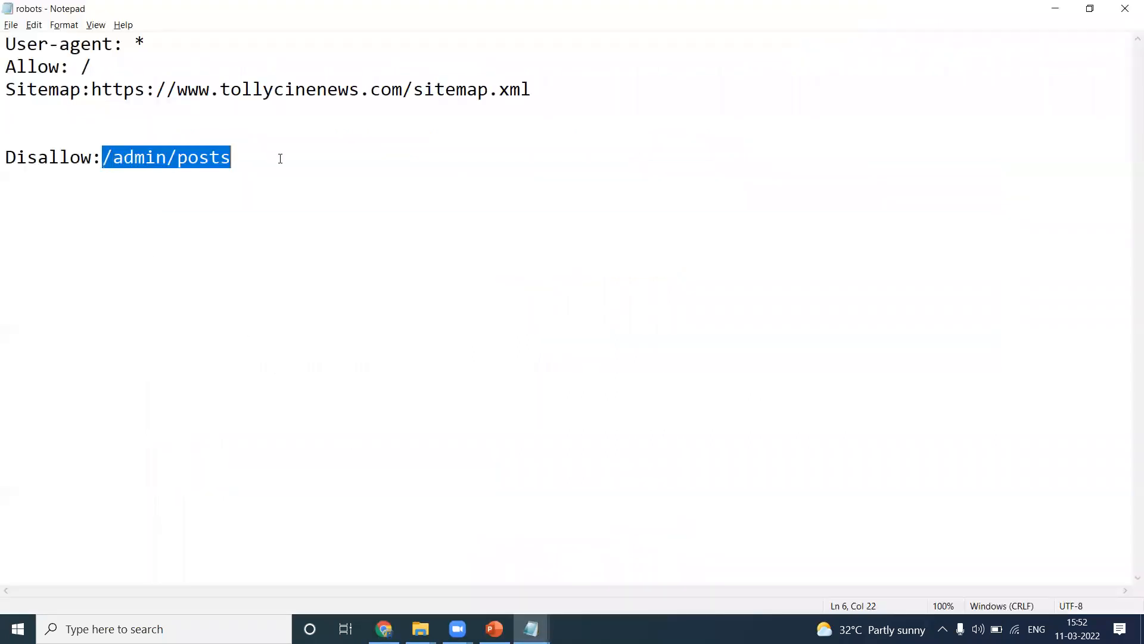
{"action": "key", "text": "ctrl+v"}
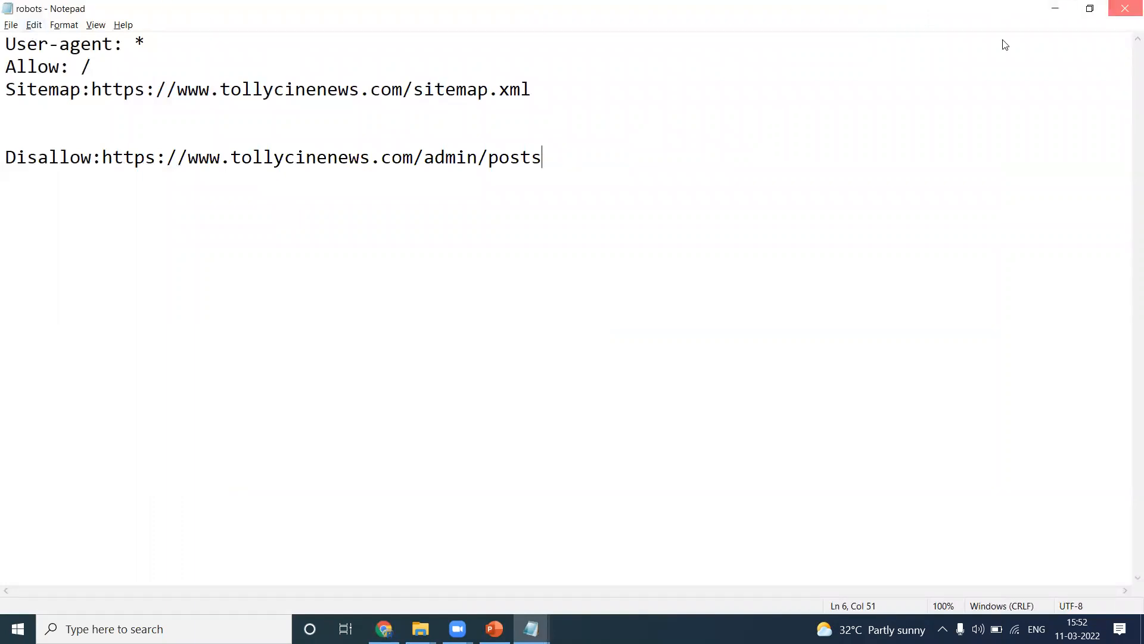
- Upload the revised robots.txt to public_html on the cPanel File Upload page in Chrome, overwriting the existing file
{"action": "key", "text": "alt+Tab"}
{"action": "left_click", "coordinate": [578, 338]}
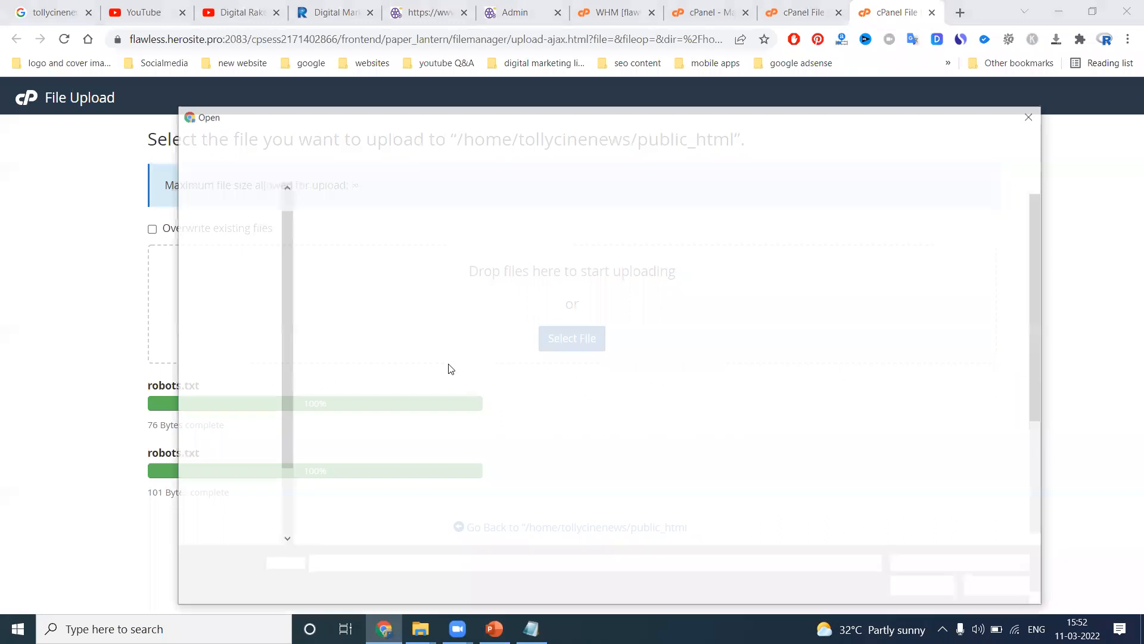
{"action": "double_click", "coordinate": [510, 476]}
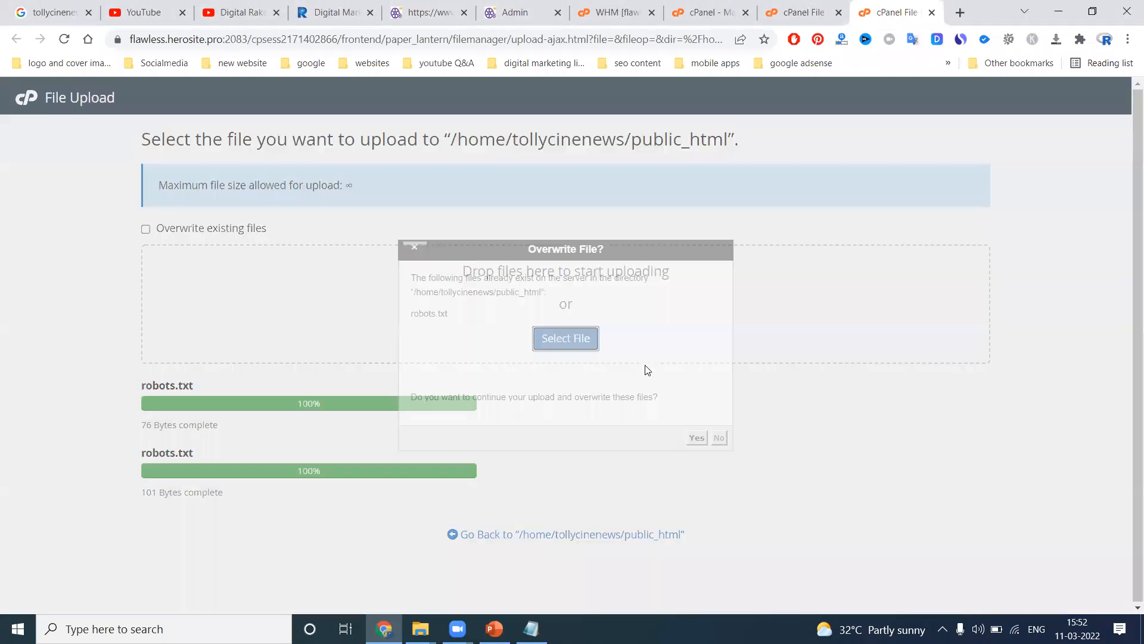
{"action": "left_click", "coordinate": [695, 439]}
- Reload the live robots.txt page and highlight the full URL in its Disallow line
{"action": "left_click", "coordinate": [395, 13]}
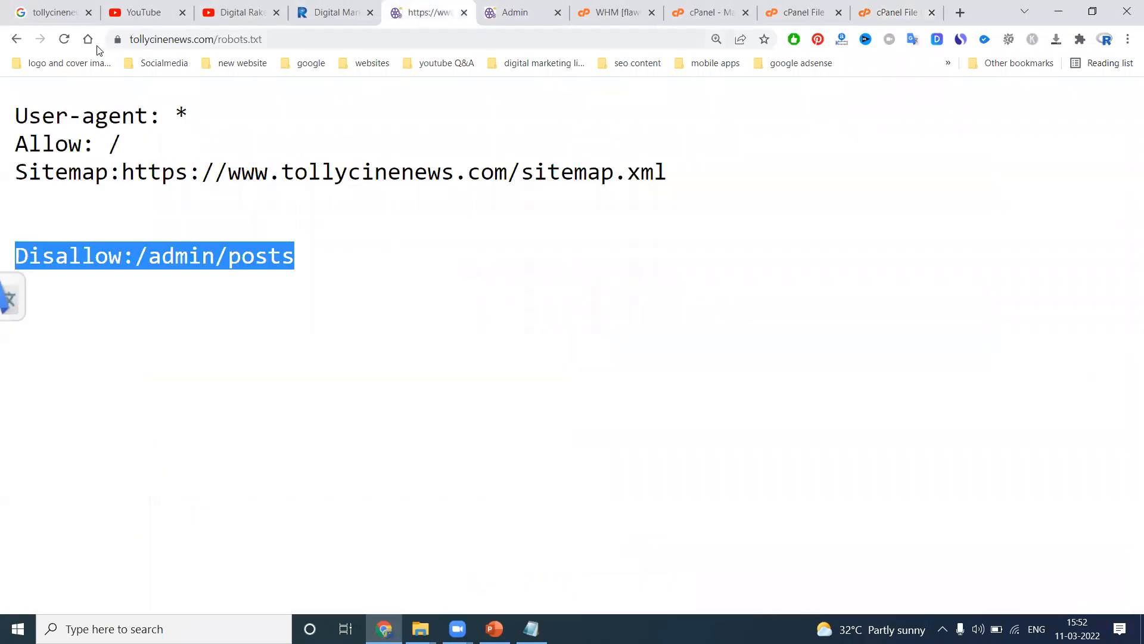
{"action": "left_click", "coordinate": [65, 40]}
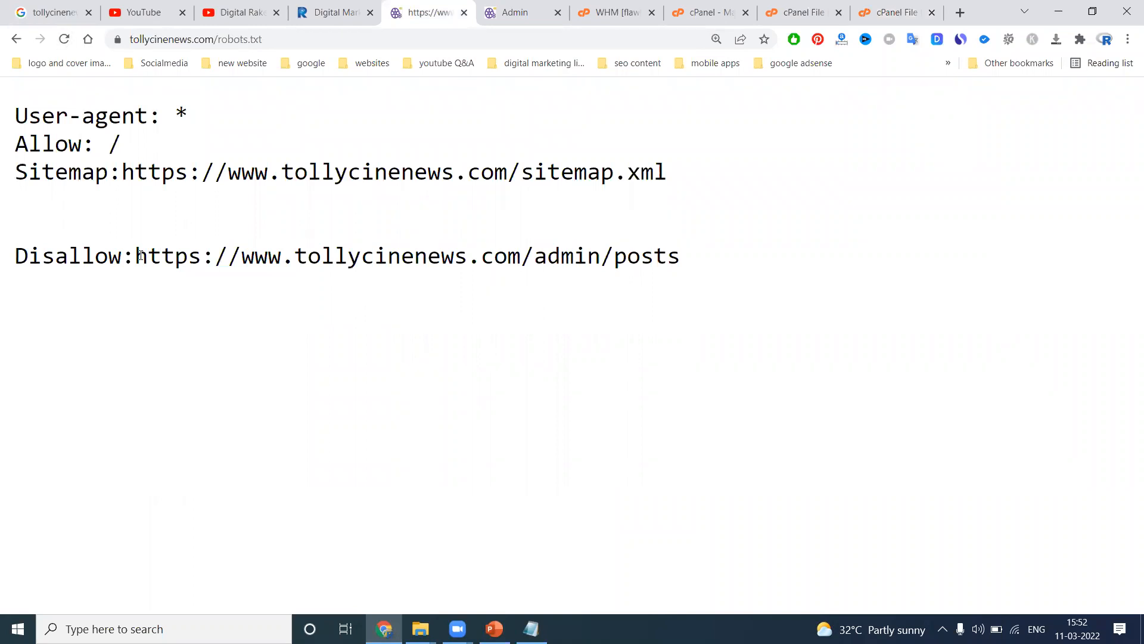
{"action": "left_click_drag", "start_coordinate": [135, 257], "coordinate": [686, 266]}
- Rerun the Google search for "tollycinenews admin" to check the admin page's listing, and return to the Google home page
{"action": "left_click", "coordinate": [52, 13]}
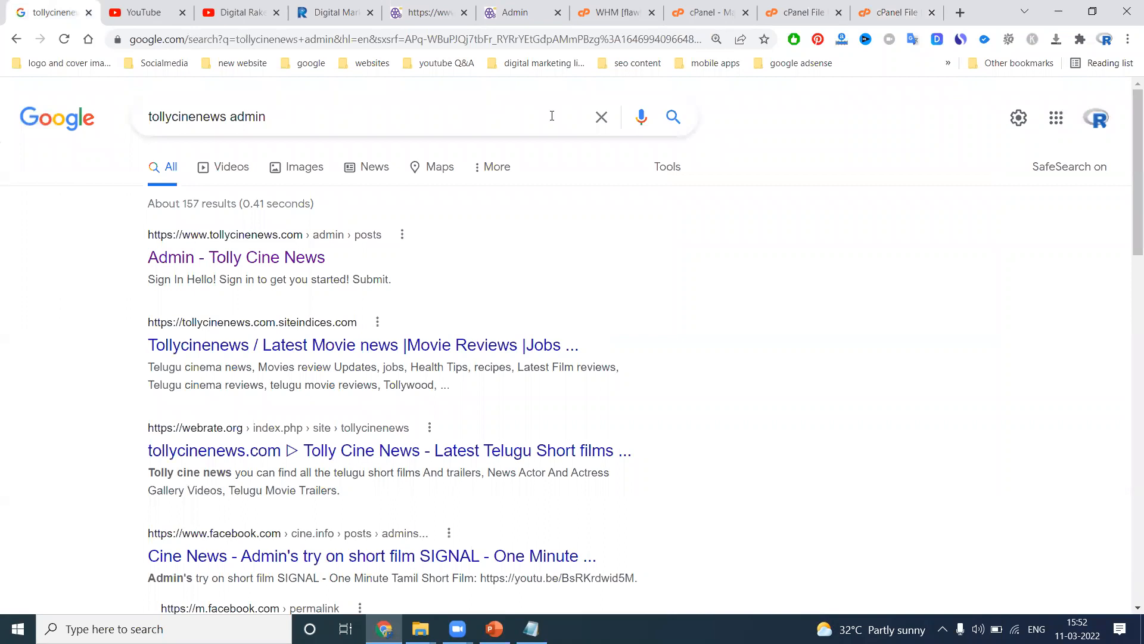
{"action": "left_click", "coordinate": [673, 120]}
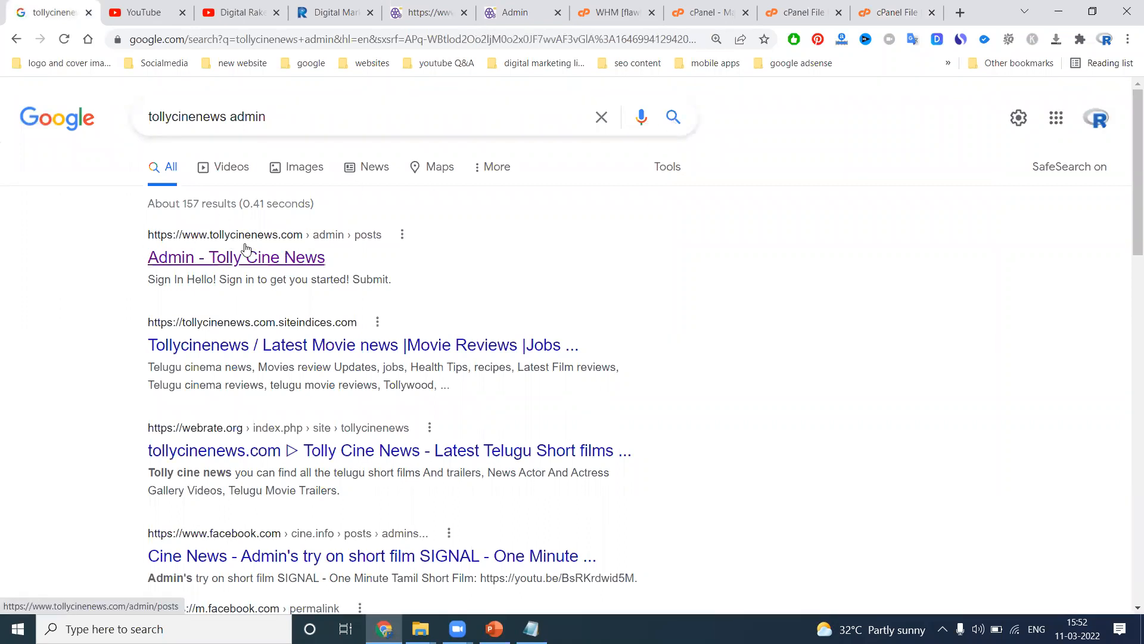
{"action": "left_click", "coordinate": [64, 129]}
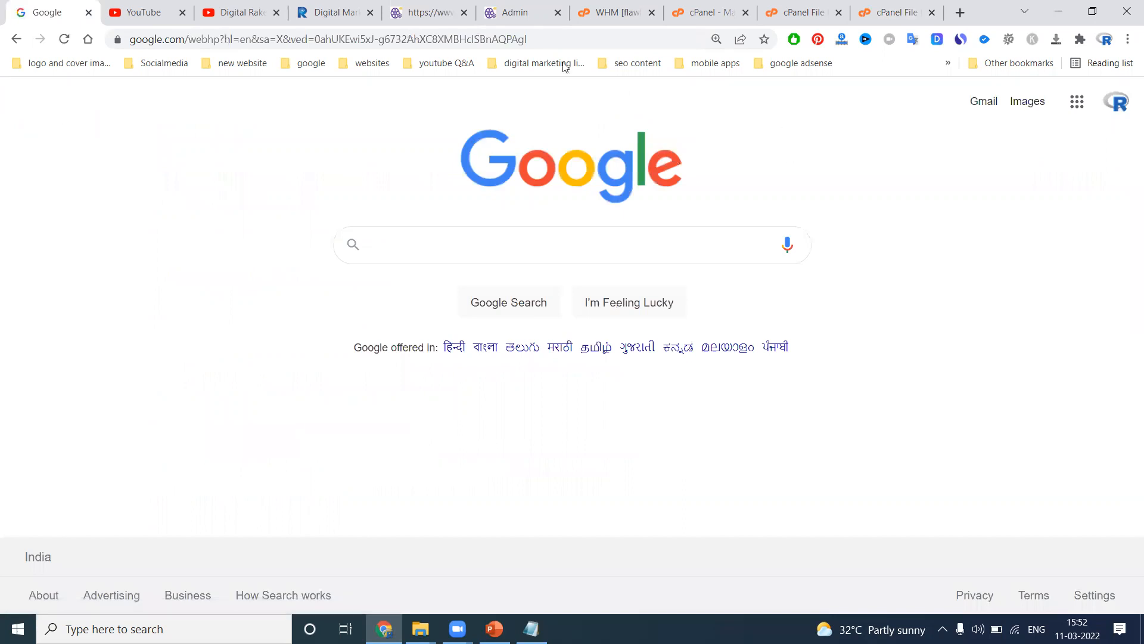
- Remove /robots.txt from the live page's address to open the tollycinenews.com home page, and reduce its zoom
{"action": "left_click", "coordinate": [411, 9]}
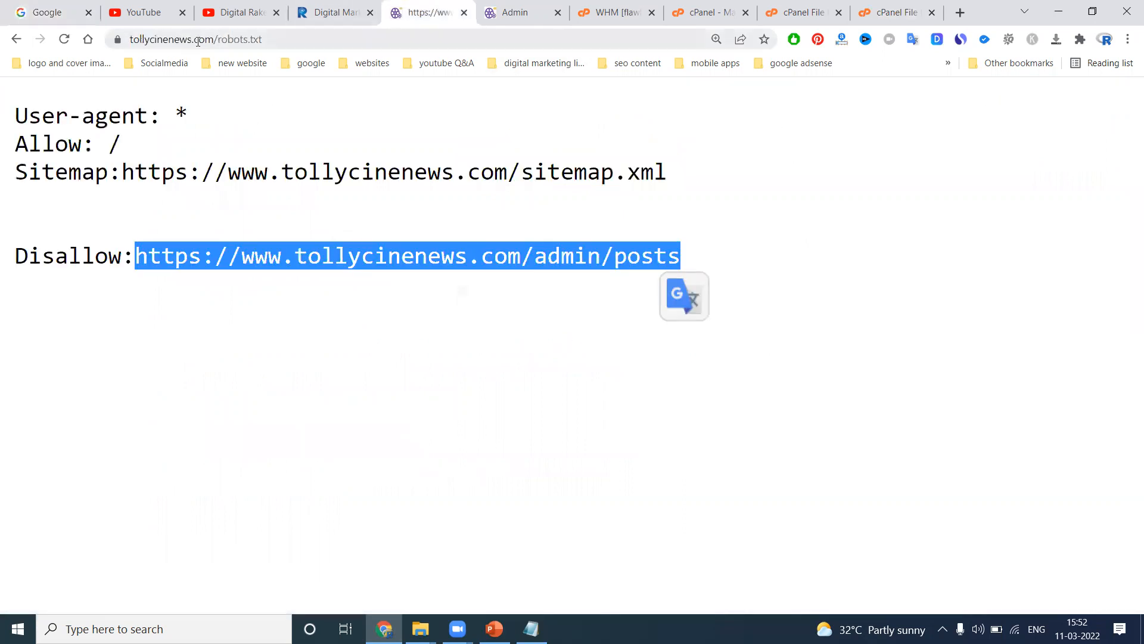
{"action": "left_click_drag", "start_coordinate": [215, 39], "coordinate": [319, 39]}
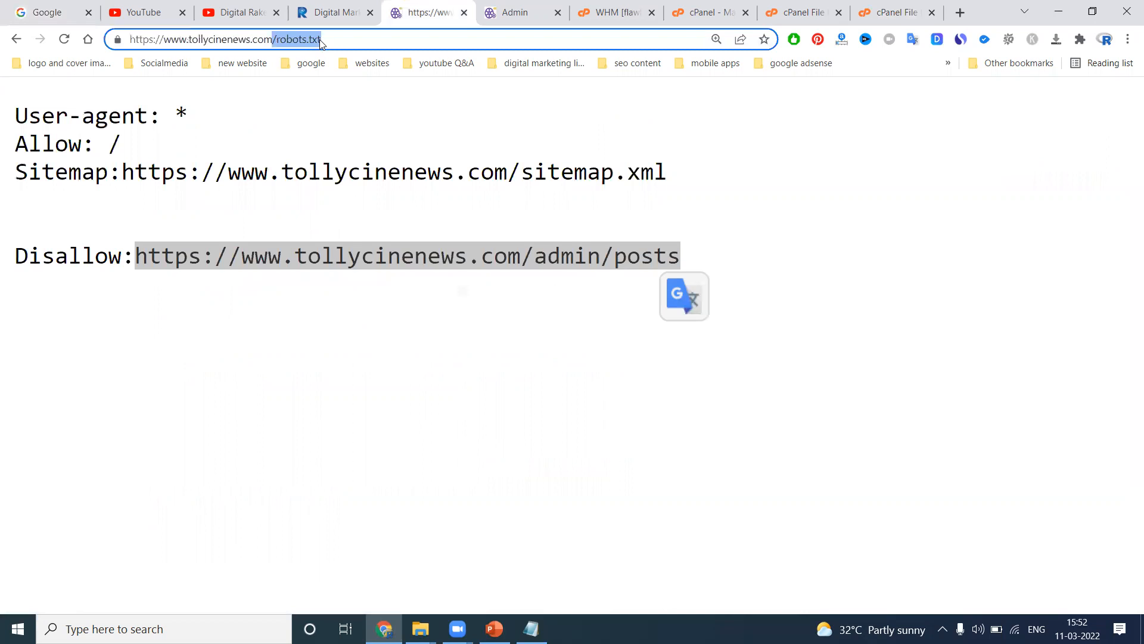
{"action": "key", "text": "BackSpace"}
{"action": "key", "text": "Return"}
{"action": "scroll", "coordinate": [251, 174], "scroll_direction": "down", "scroll_amount": 3}
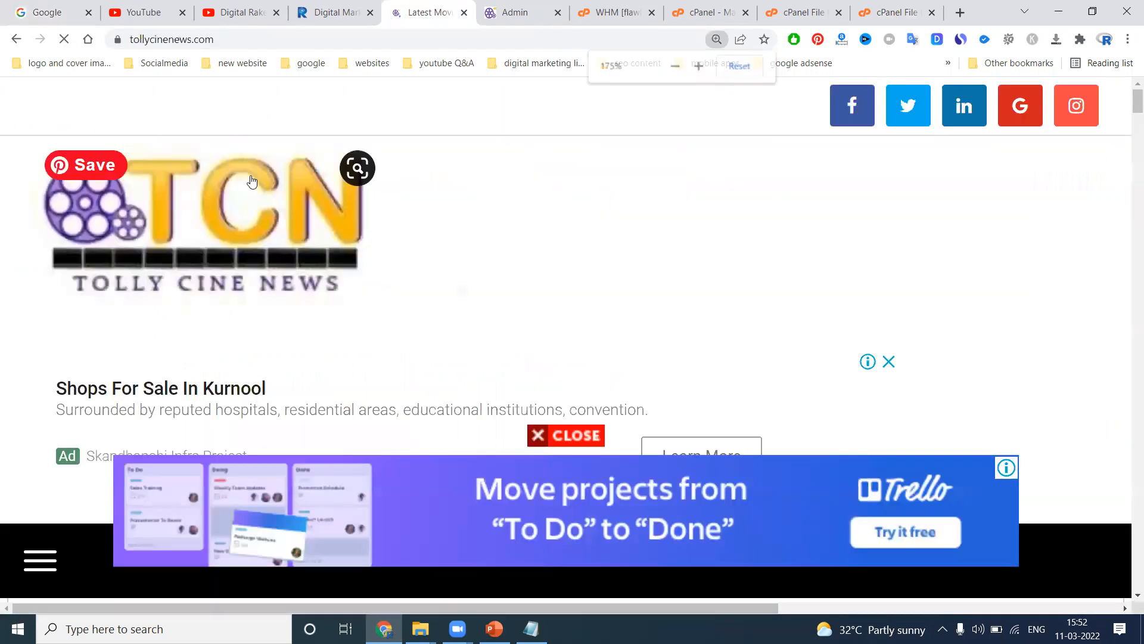
{"action": "scroll", "coordinate": [251, 181], "scroll_direction": "down", "scroll_amount": 1}
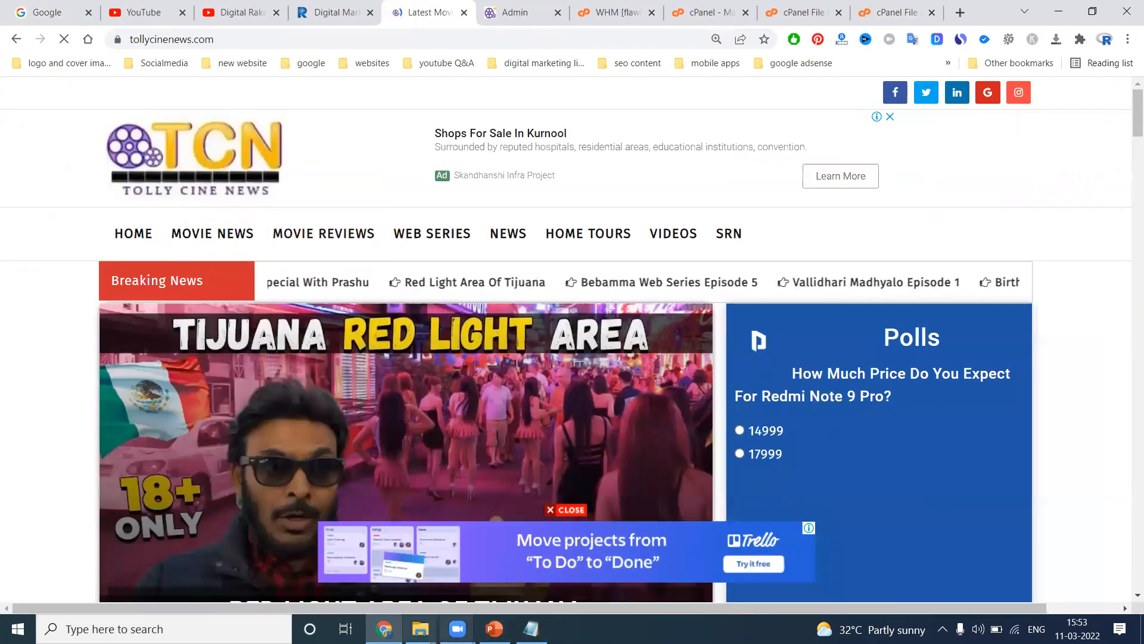
- Open the robots file from the Digital Marketing (D:) drive, highlight sitemap.xml in its Sitemap line, and minimize Notepad and File Explorer
{"action": "mouse_move", "coordinate": [420, 629]}
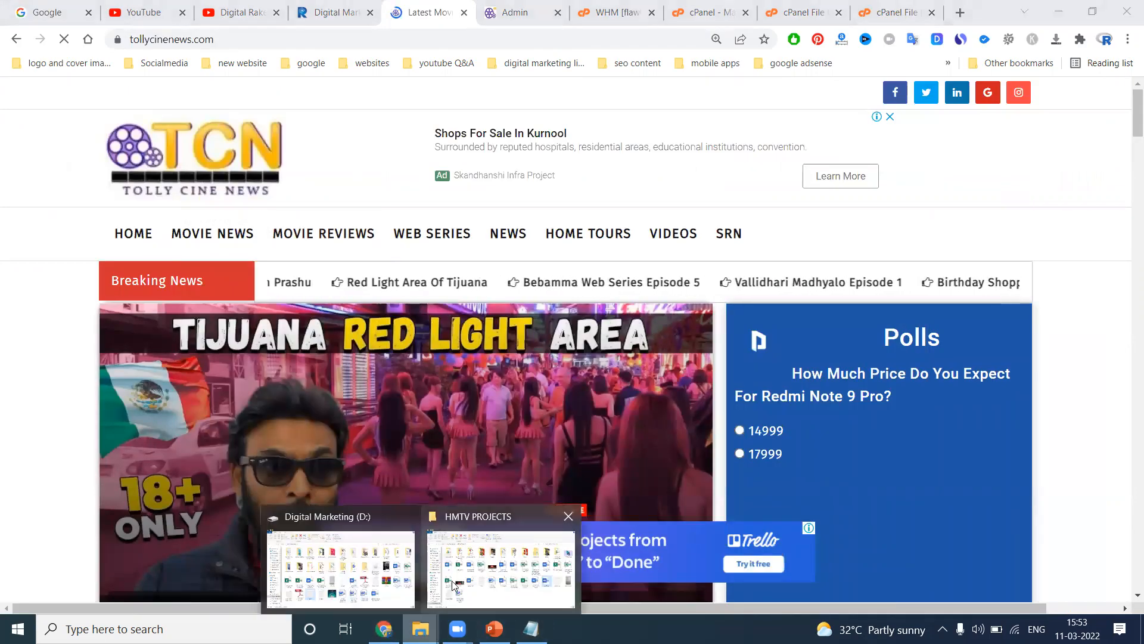
{"action": "left_click", "coordinate": [358, 575]}
{"action": "double_click", "coordinate": [345, 496]}
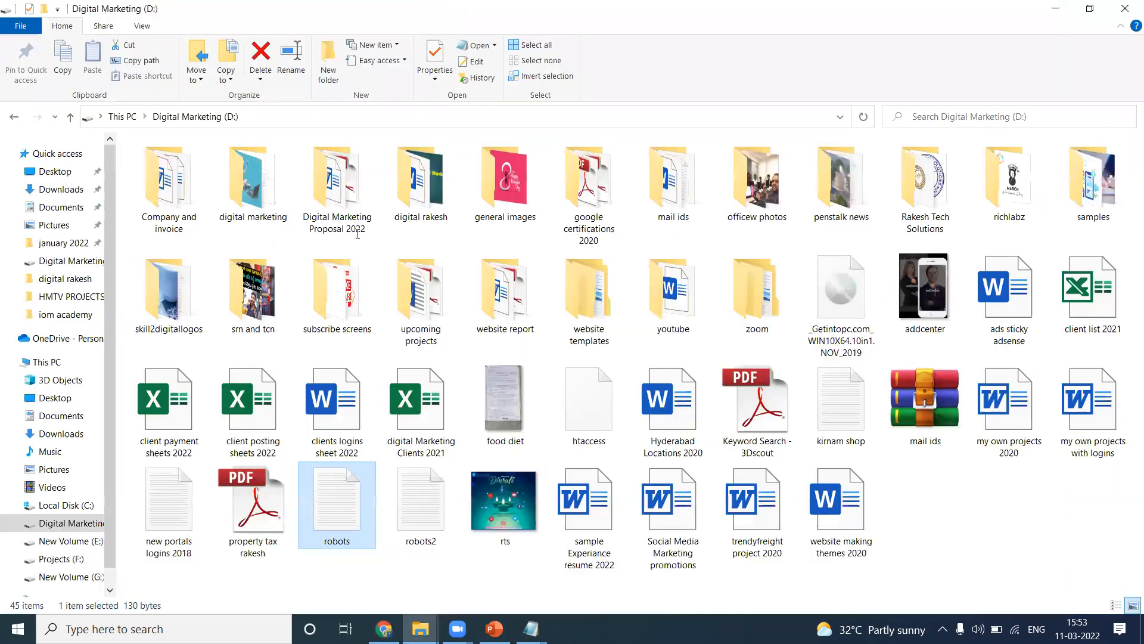
{"action": "left_click_drag", "start_coordinate": [765, 134], "coordinate": [893, 125]}
{"action": "left_click", "coordinate": [938, 49]}
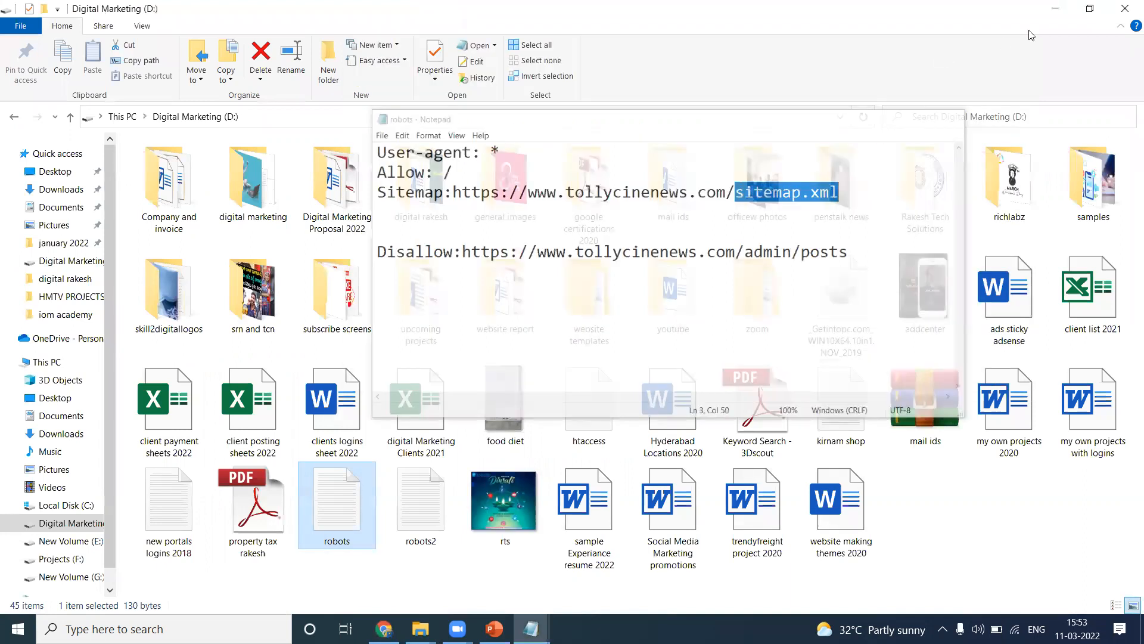
{"action": "left_click", "coordinate": [1055, 8]}
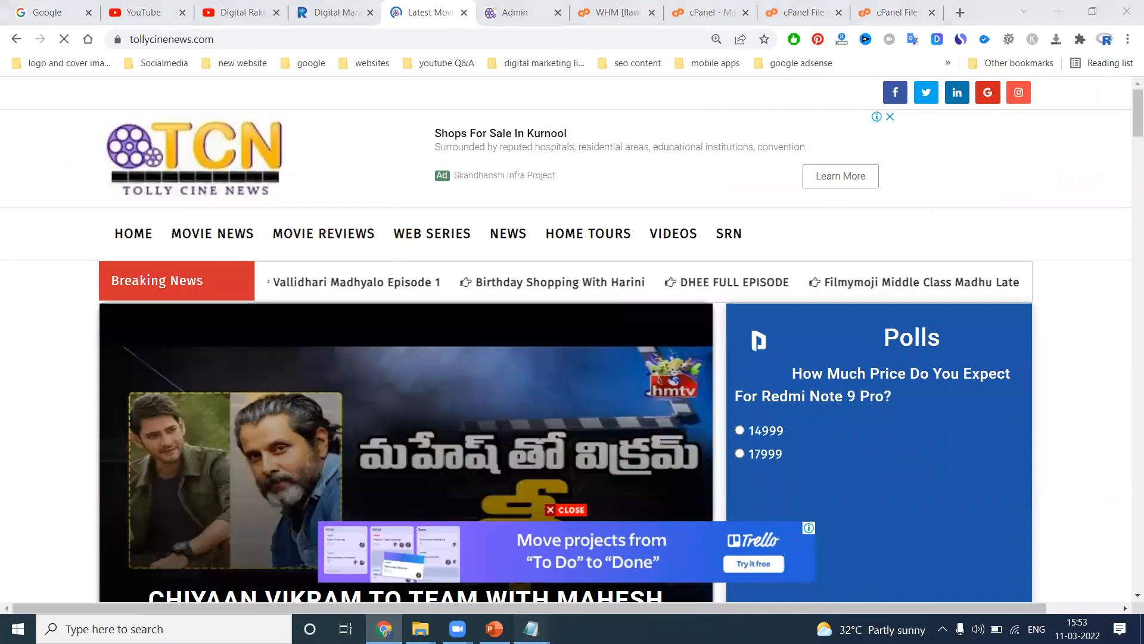
- Bring the robots Notepad window back, maximize it, highlight sitemap.xml in the Sitemap line again, and return to Chrome
{"action": "left_click", "coordinate": [608, 596]}
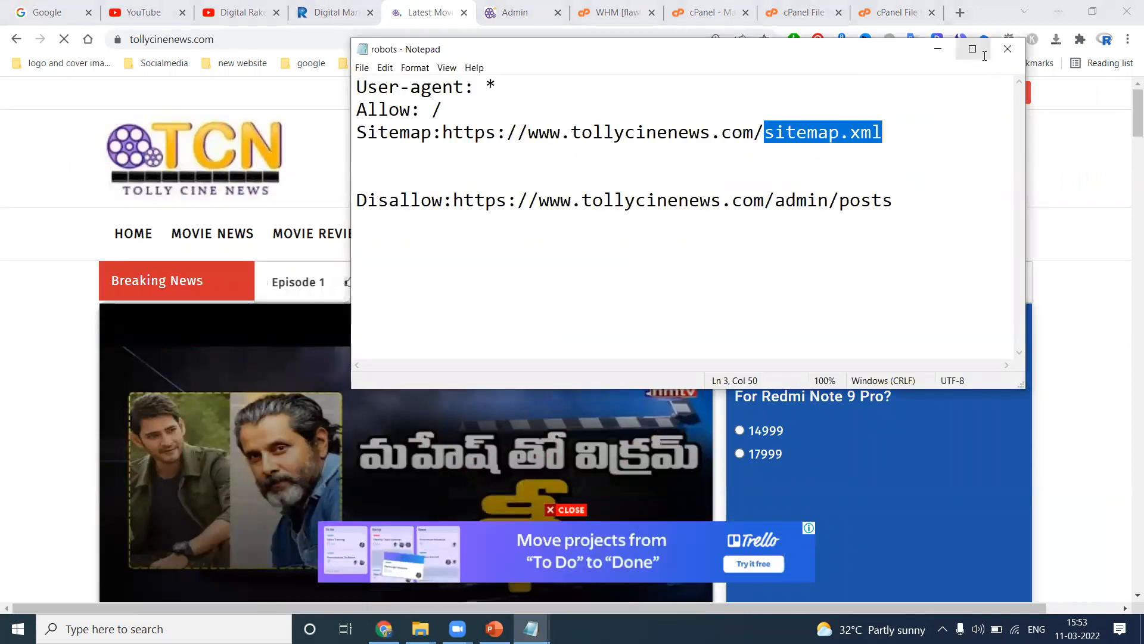
{"action": "left_click", "coordinate": [973, 49]}
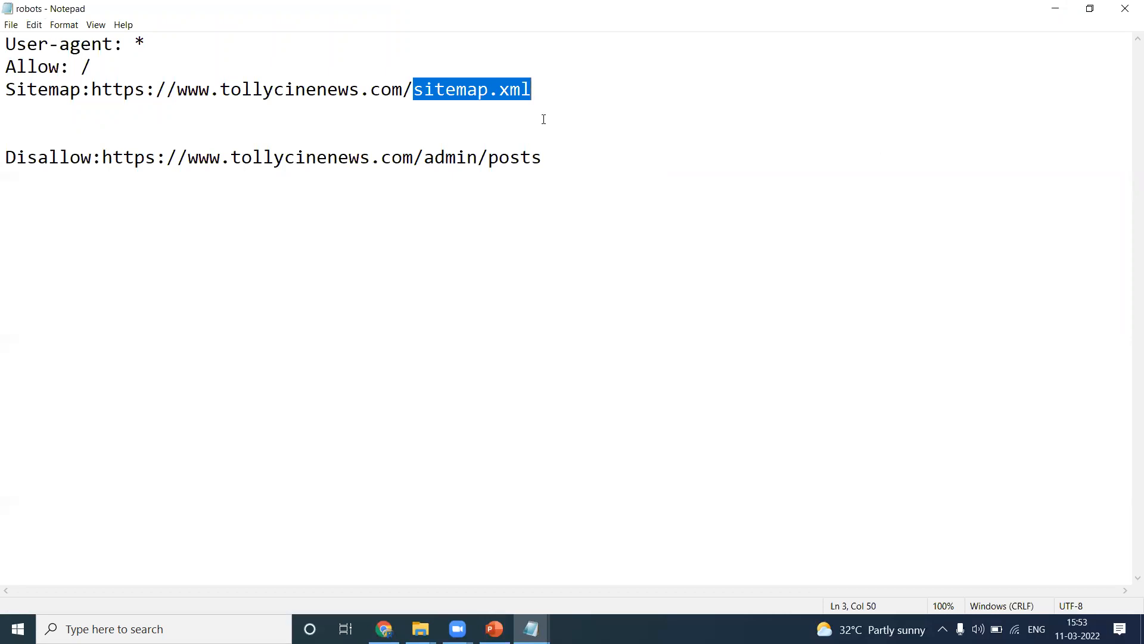
{"action": "left_click", "coordinate": [533, 105]}
{"action": "left_click_drag", "start_coordinate": [582, 90], "coordinate": [415, 93]}
{"action": "left_click", "coordinate": [384, 629]}
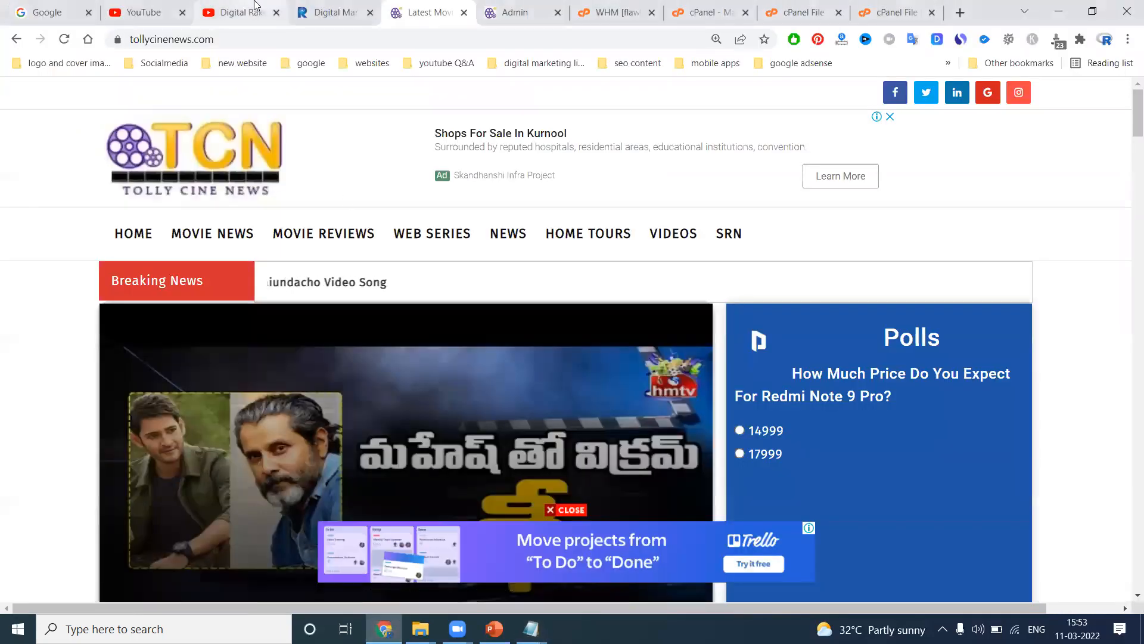
- View the Digital Rakesh YouTube channel's videos page, and open amazon.in/robots.txt in a new browser tab
{"action": "left_click", "coordinate": [255, 6]}
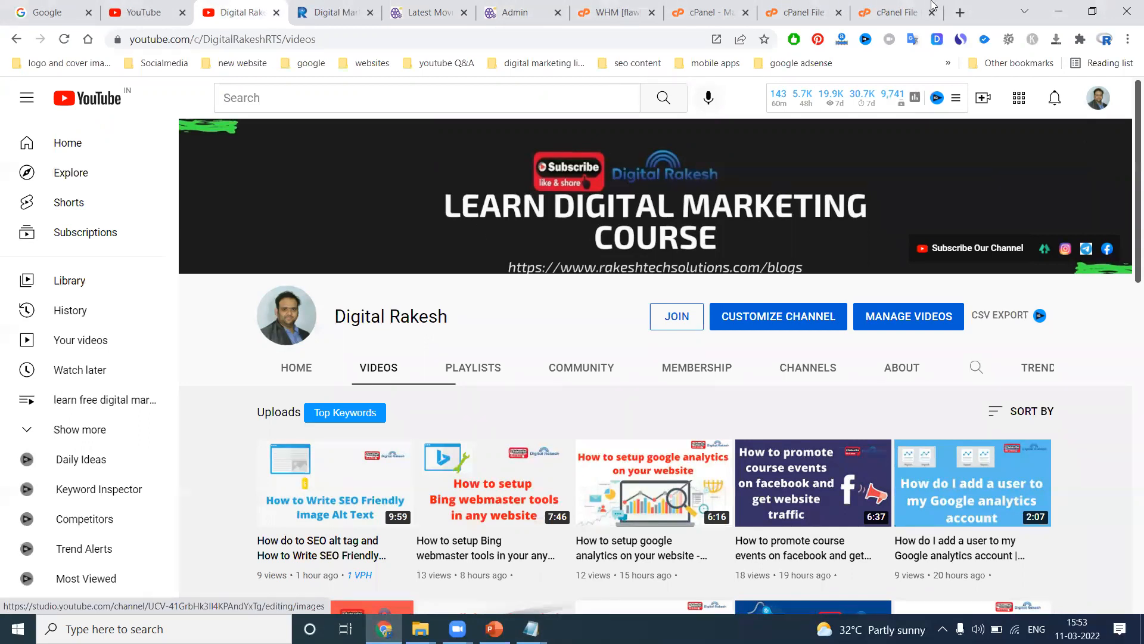
{"action": "left_click", "coordinate": [961, 13]}
{"action": "type", "text": "ama"}
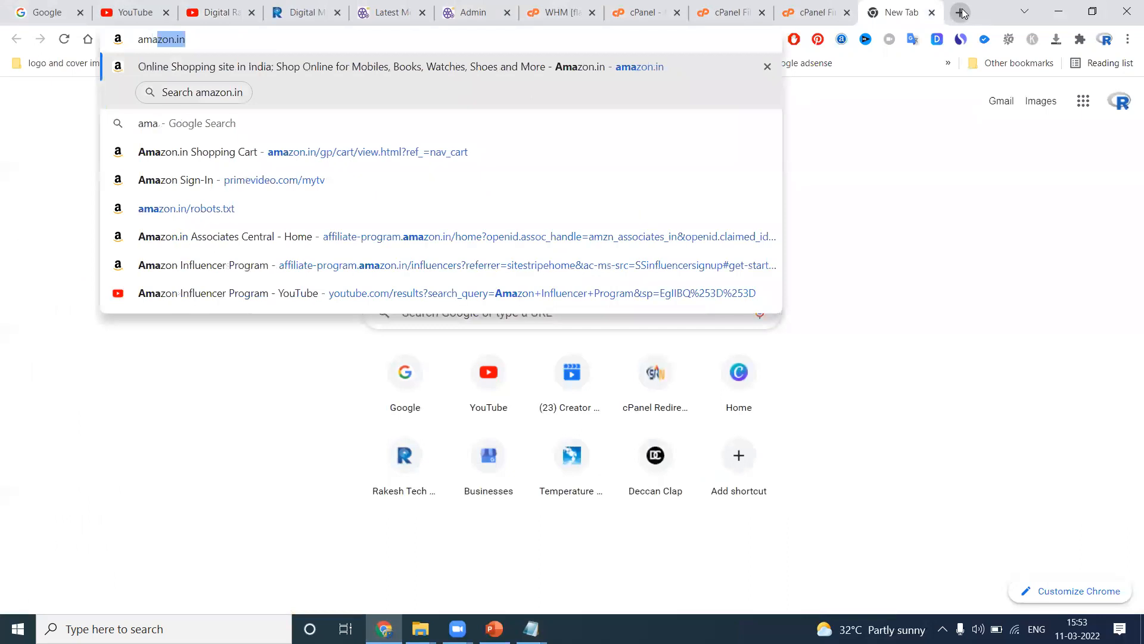
{"action": "key", "text": "Return"}
{"action": "left_click", "coordinate": [222, 39]}
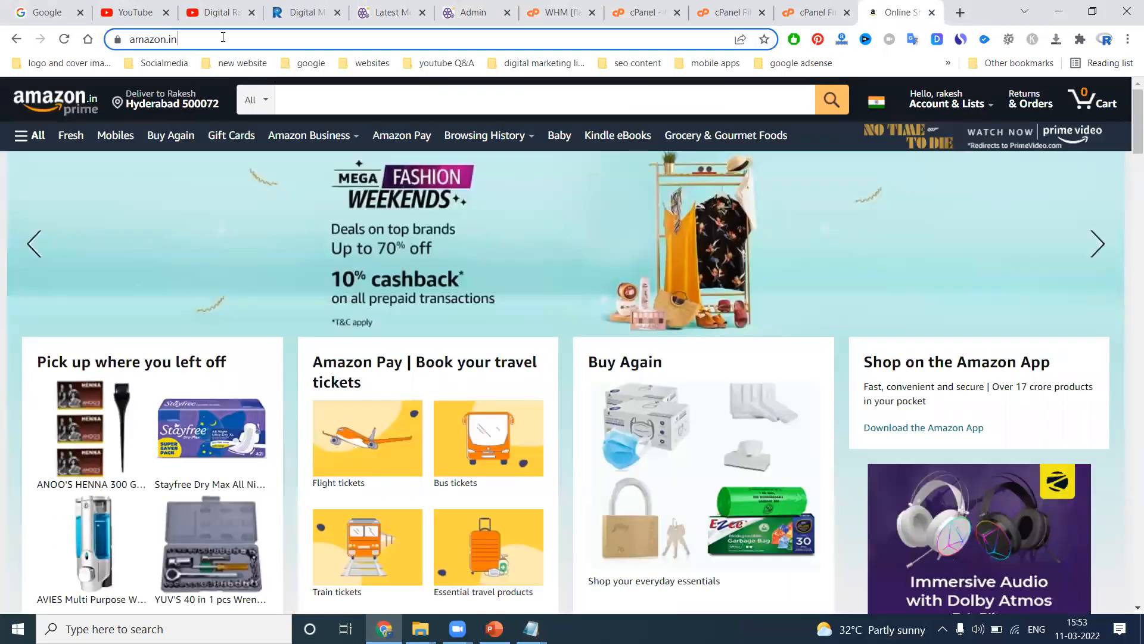
{"action": "type", "text": "/ro"}
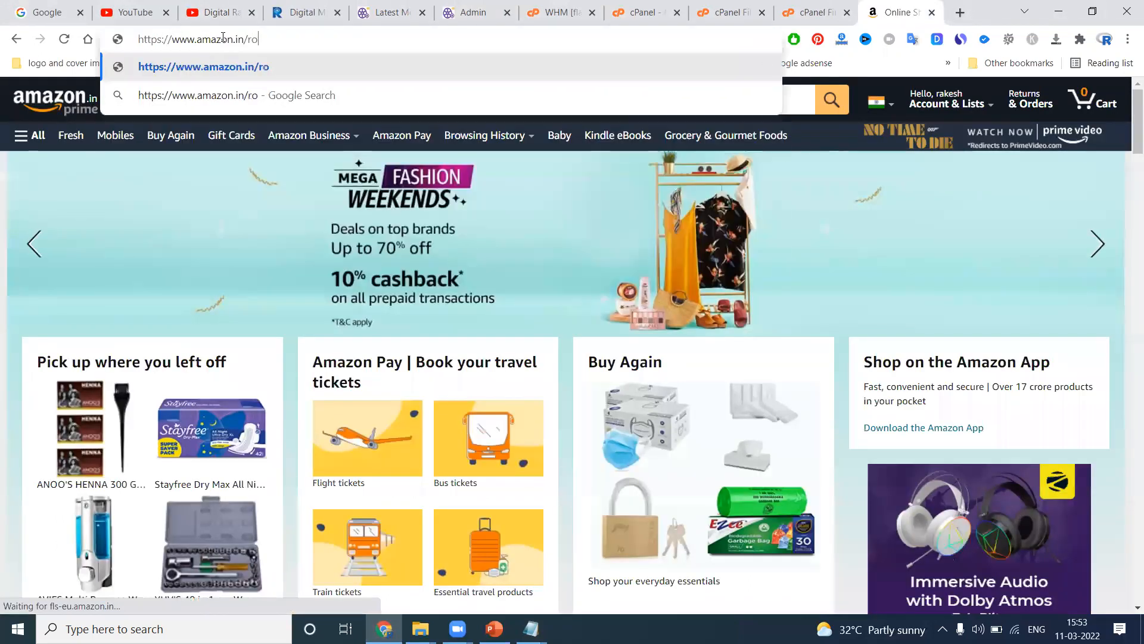
{"action": "type", "text": "bots.txt"}
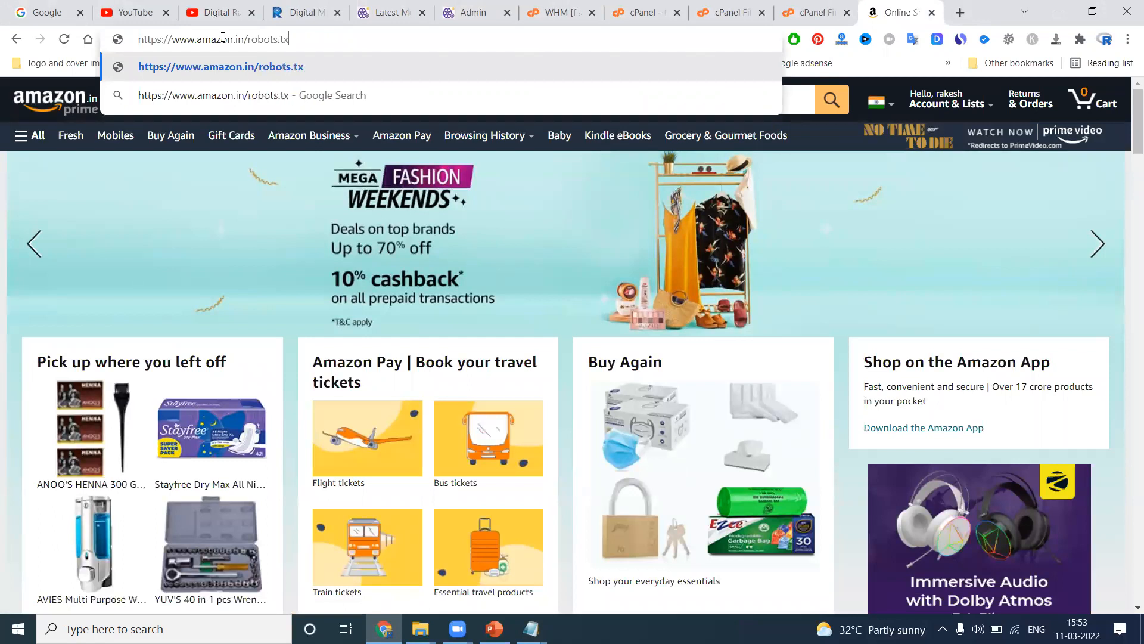
{"action": "key", "text": "Return"}
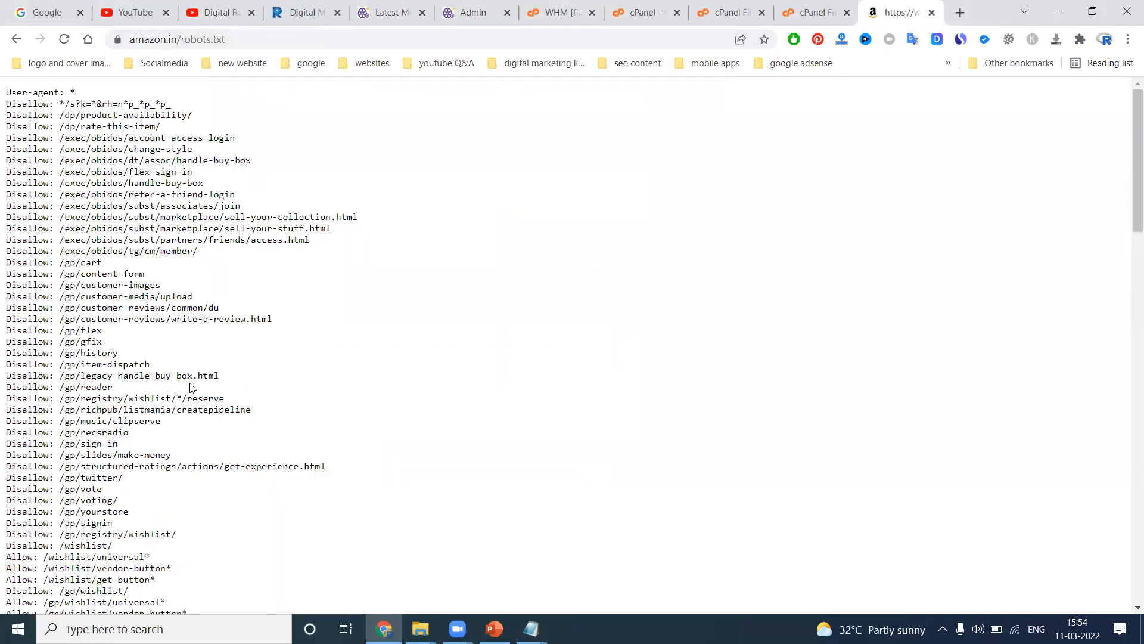
- Enlarge the text of Amazon's robots.txt and look through its Disallow and Allow lines
{"action": "key", "text": "ctrl+plus"}
{"action": "key", "text": "ctrl+plus"}
{"action": "key", "text": "ctrl+plus"}
{"action": "key", "text": "ctrl+plus"}
{"action": "scroll", "coordinate": [135, 158], "scroll_direction": "down", "scroll_amount": 15}
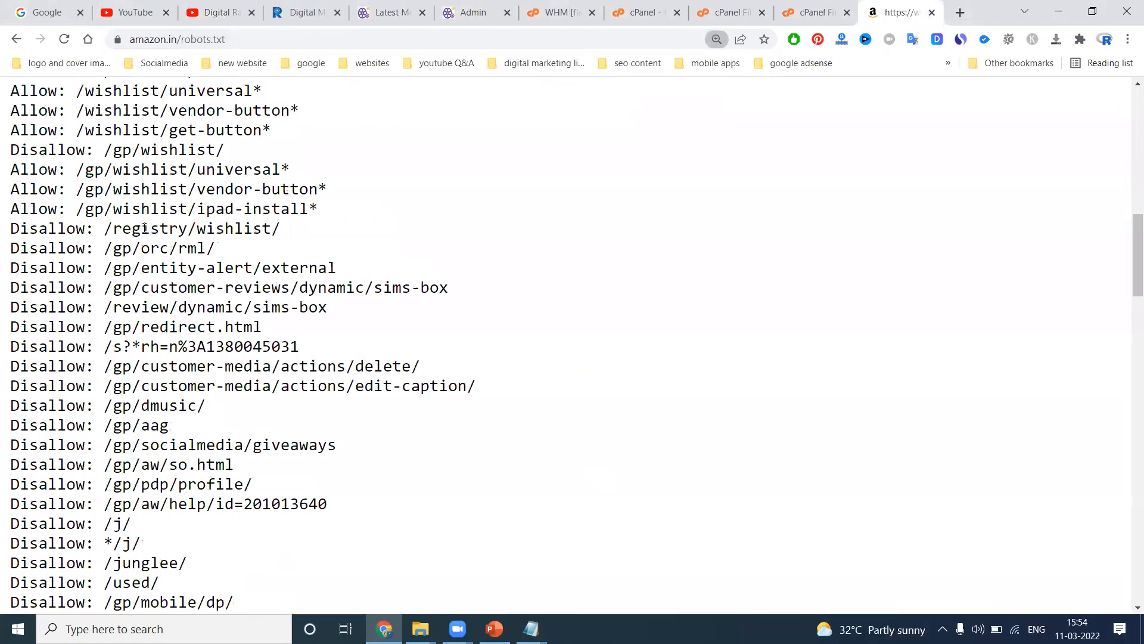
- Look through the remaining Disallow, Allow and User-agent lines of Amazon's robots.txt and close its browser tab
{"action": "scroll", "coordinate": [145, 232], "scroll_direction": "up", "scroll_amount": 10}
{"action": "scroll", "coordinate": [145, 232], "scroll_direction": "down", "scroll_amount": 6}
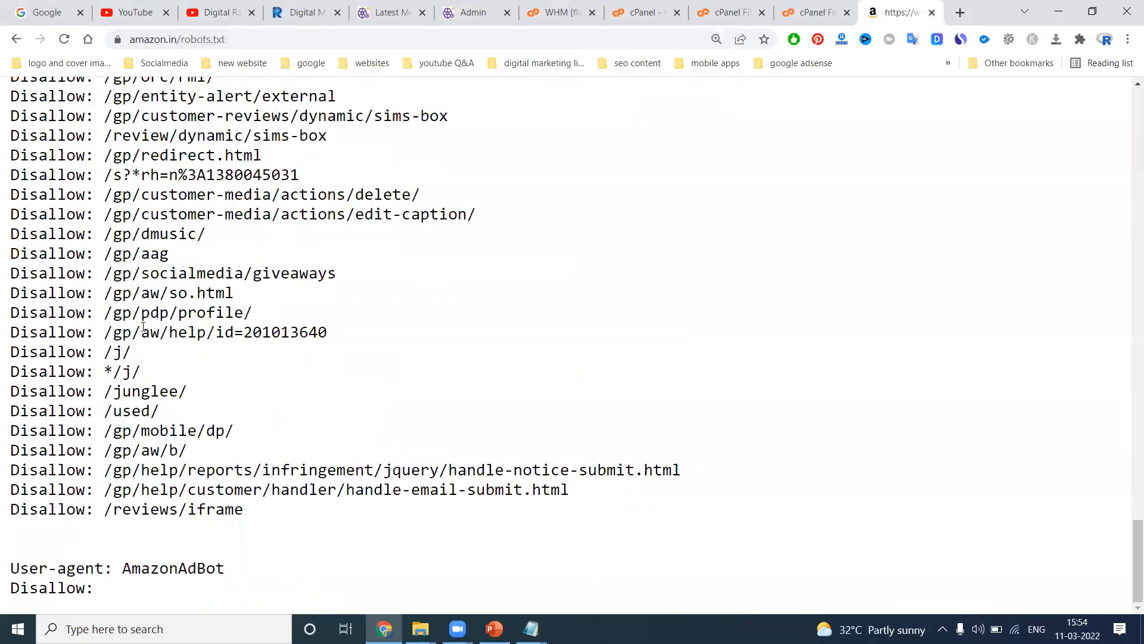
{"action": "scroll", "coordinate": [115, 473], "scroll_direction": "up", "scroll_amount": 6}
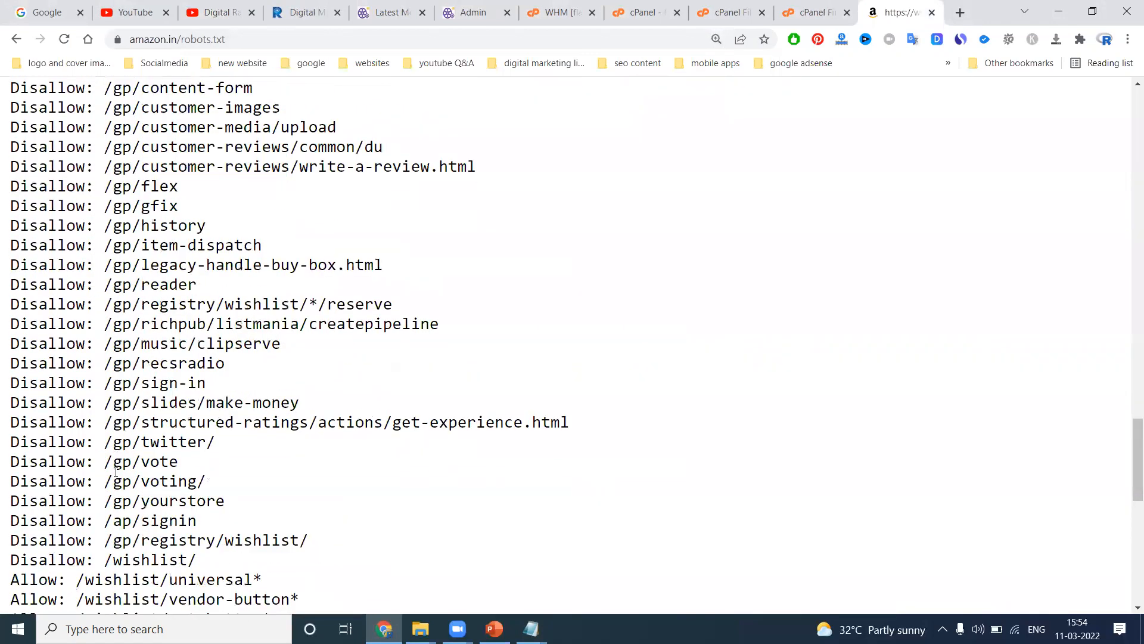
{"action": "left_click_drag", "start_coordinate": [11, 444], "coordinate": [329, 477]}
{"action": "scroll", "coordinate": [443, 434], "scroll_direction": "up", "scroll_amount": 11}
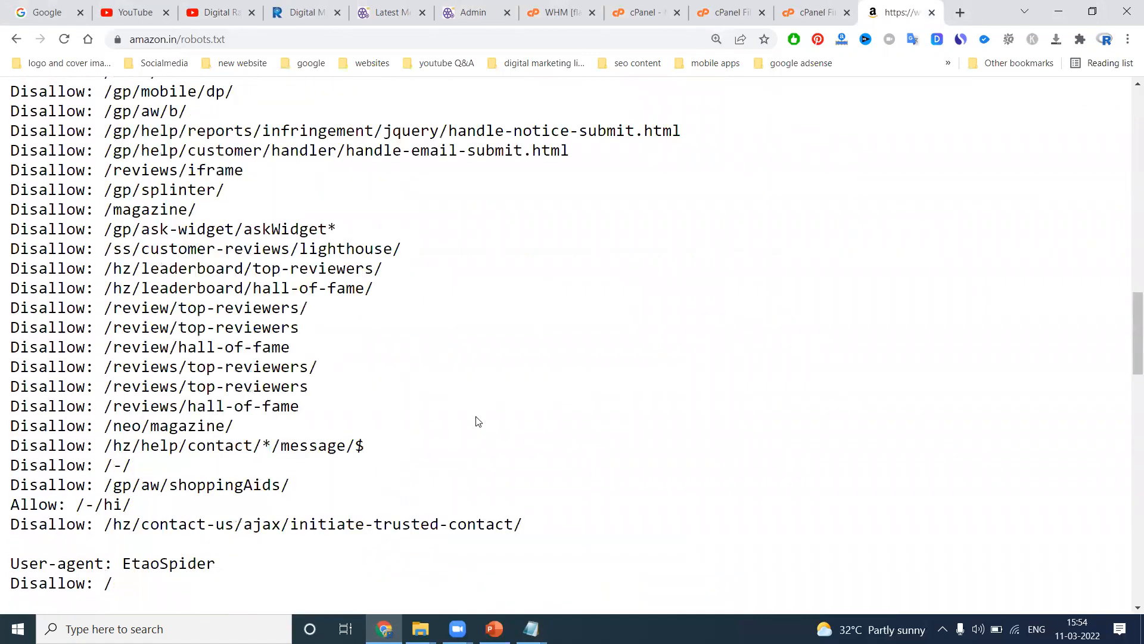
{"action": "key", "text": "ctrl+minus"}
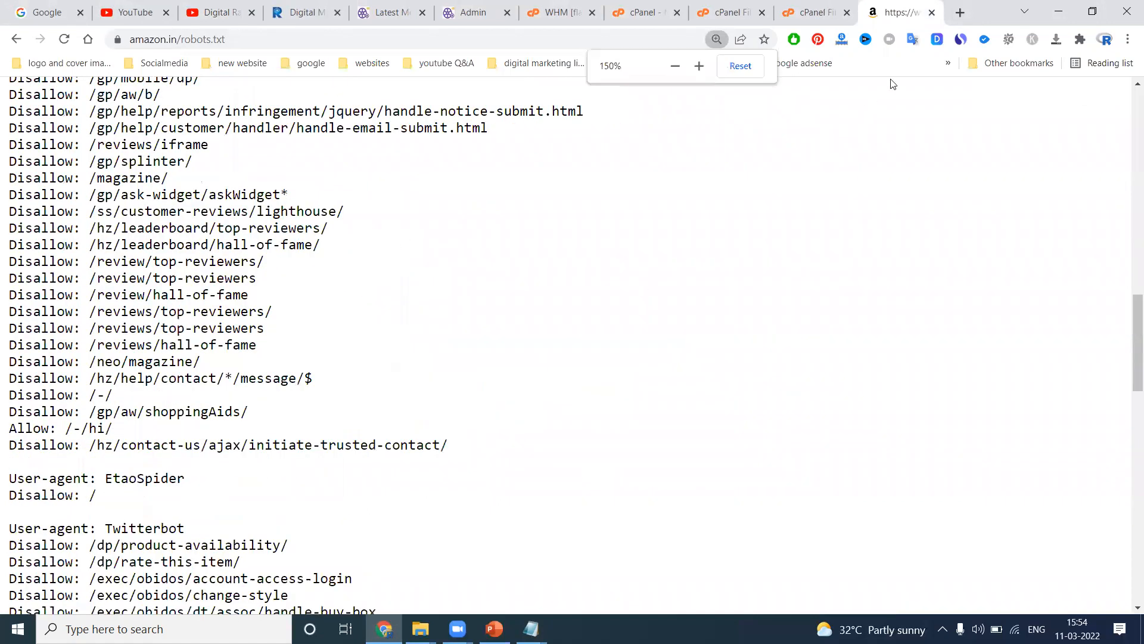
{"action": "left_click", "coordinate": [932, 13]}
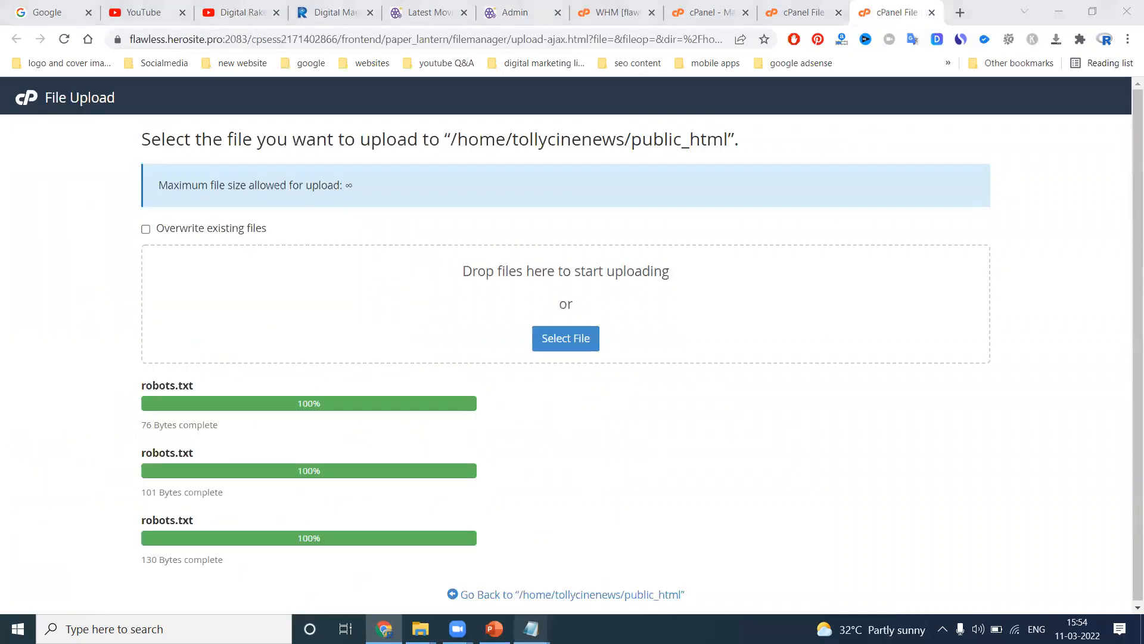
- Highlight robots.txt in the tollycinenews.com URL in the untitled Notepad window, minimize it, and return to the Digital Rakesh YouTube videos page
{"action": "mouse_move", "coordinate": [531, 629]}
{"action": "left_click", "coordinate": [453, 581]}
{"action": "left_click", "coordinate": [339, 48]}
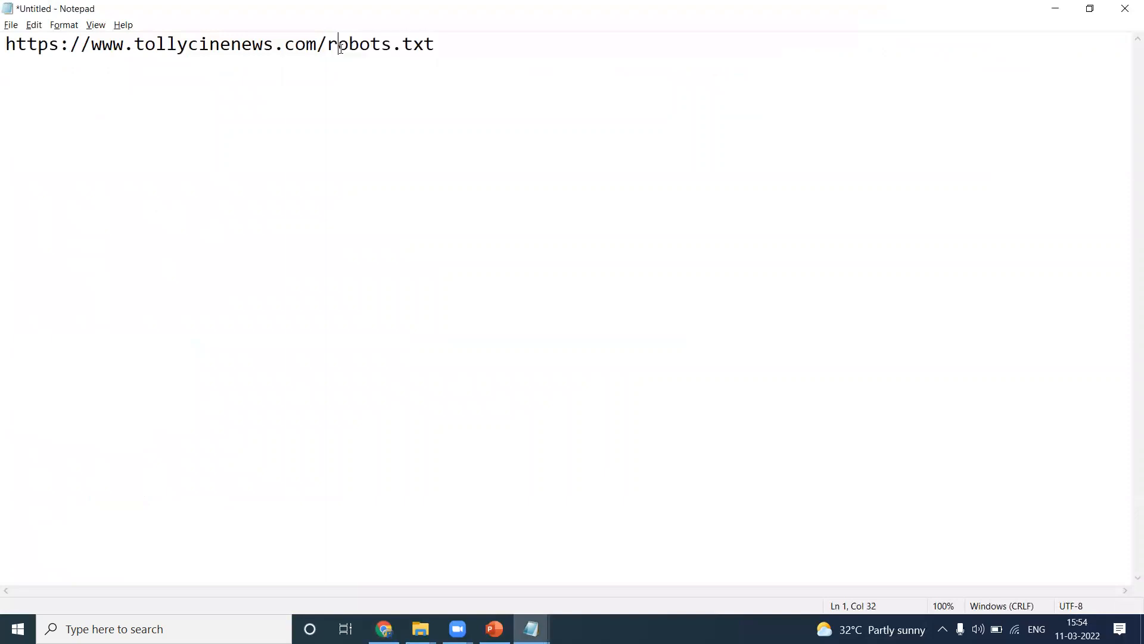
{"action": "left_click_drag", "start_coordinate": [334, 45], "coordinate": [432, 44]}
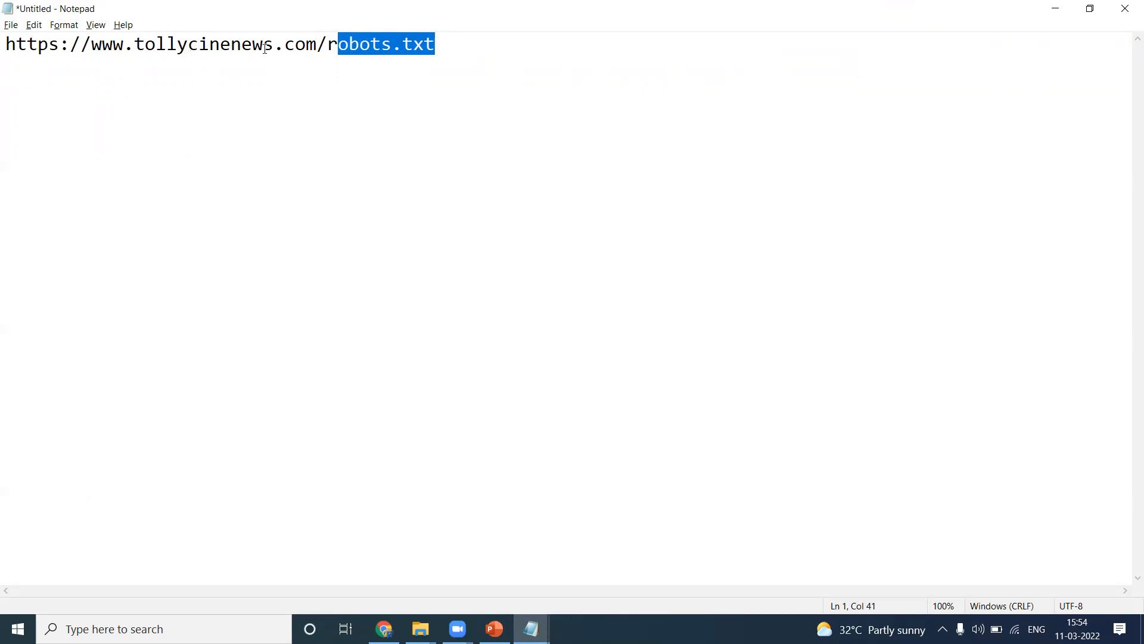
{"action": "left_click_drag", "start_coordinate": [326, 44], "coordinate": [435, 43]}
{"action": "left_click", "coordinate": [1054, 11]}
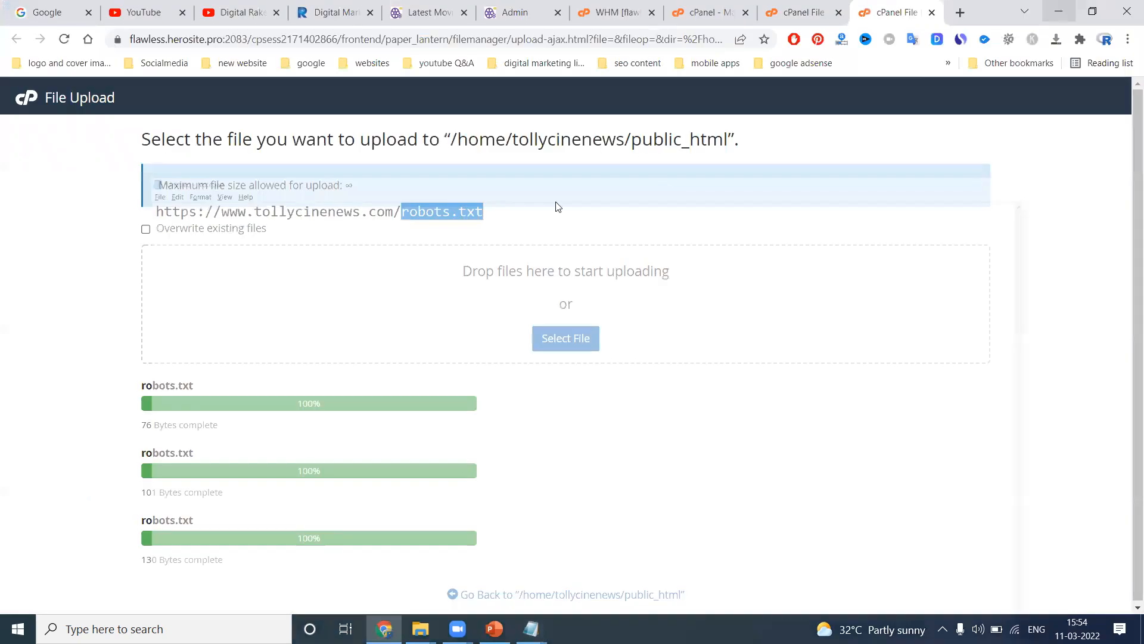
{"action": "left_click", "coordinate": [222, 23]}
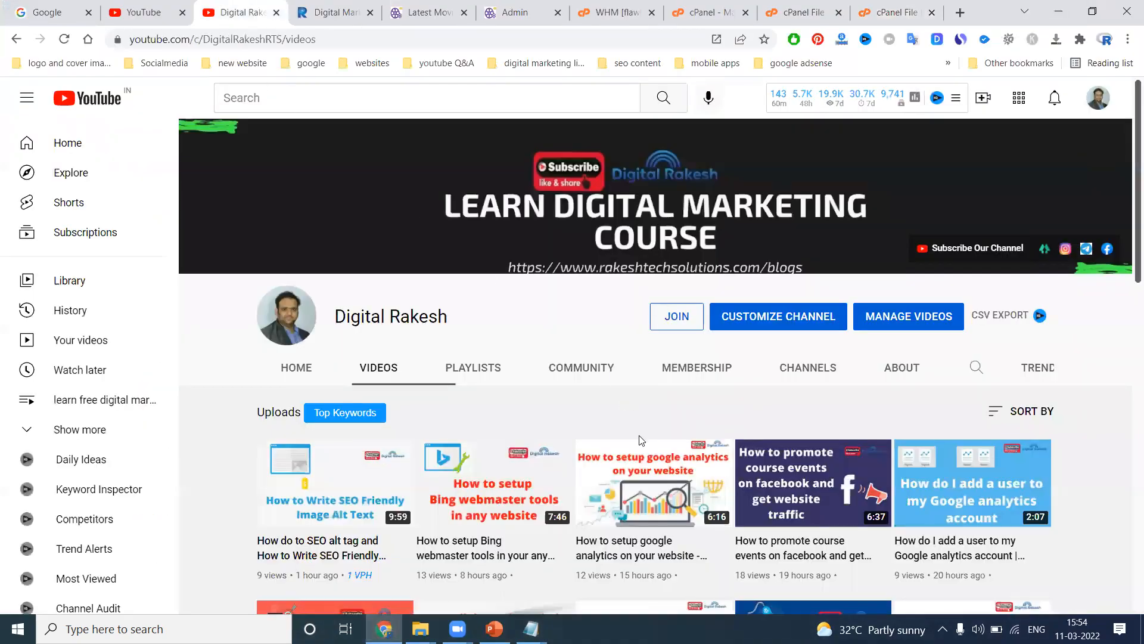